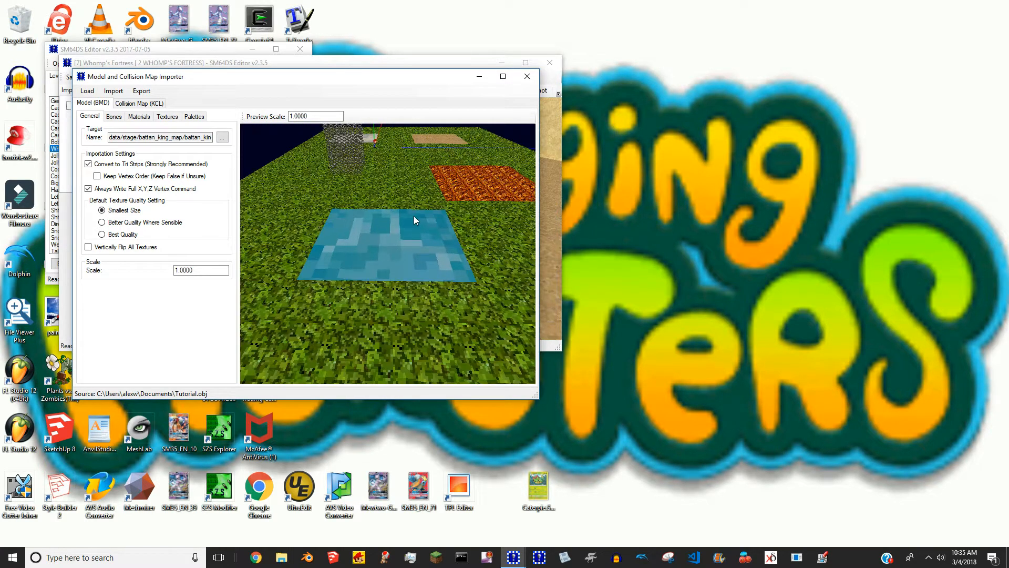
Examine the ground, water, lava, fence, sand and stone surfaces of the loaded Tutorial.obj model from several angles.
{"action": "left_click_drag", "start_coordinate": [483, 181], "coordinate": [396, 179]}
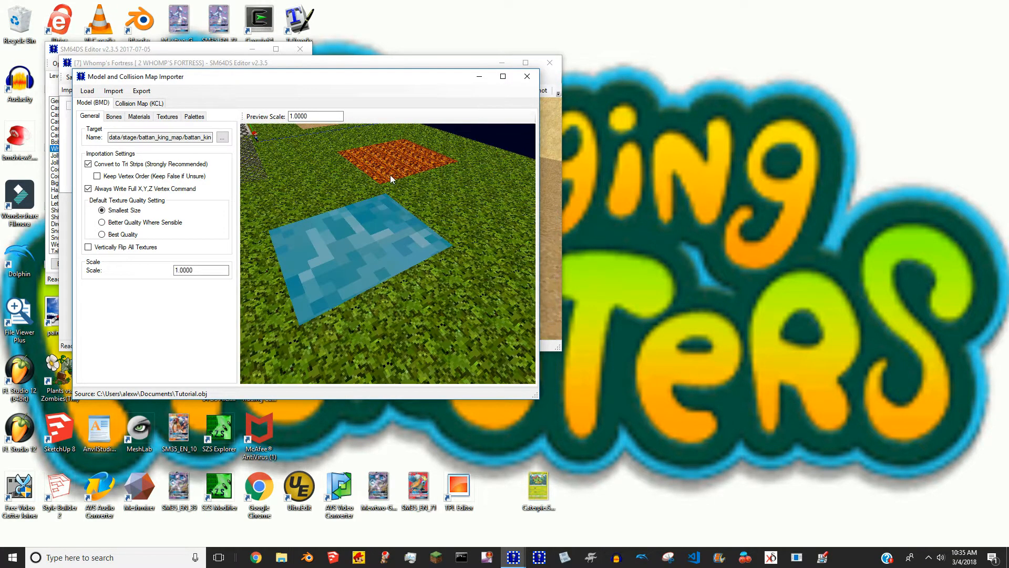
{"action": "left_click_drag", "start_coordinate": [308, 166], "coordinate": [394, 234]}
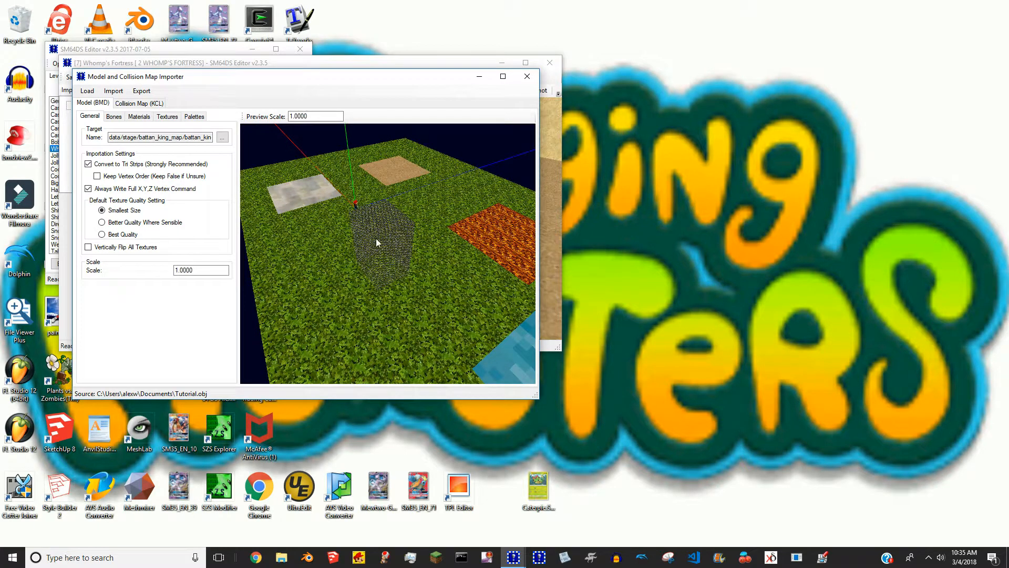
{"action": "scroll", "coordinate": [405, 248], "scroll_direction": "up", "scroll_amount": 10}
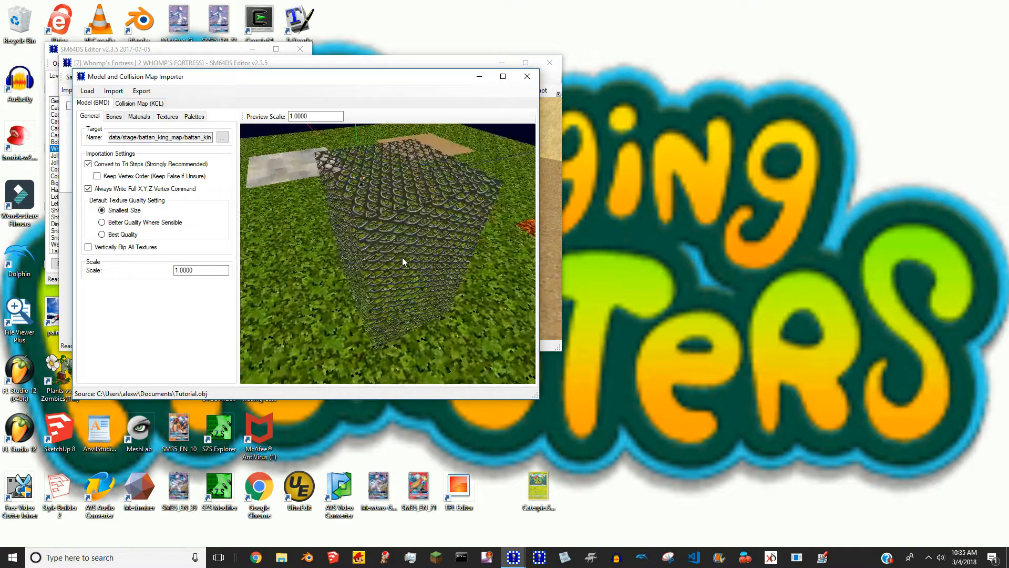
{"action": "left_click_drag", "start_coordinate": [355, 255], "coordinate": [293, 185]}
{"action": "scroll", "coordinate": [448, 311], "scroll_direction": "down", "scroll_amount": 5}
{"action": "left_click_drag", "start_coordinate": [448, 313], "coordinate": [274, 305]}
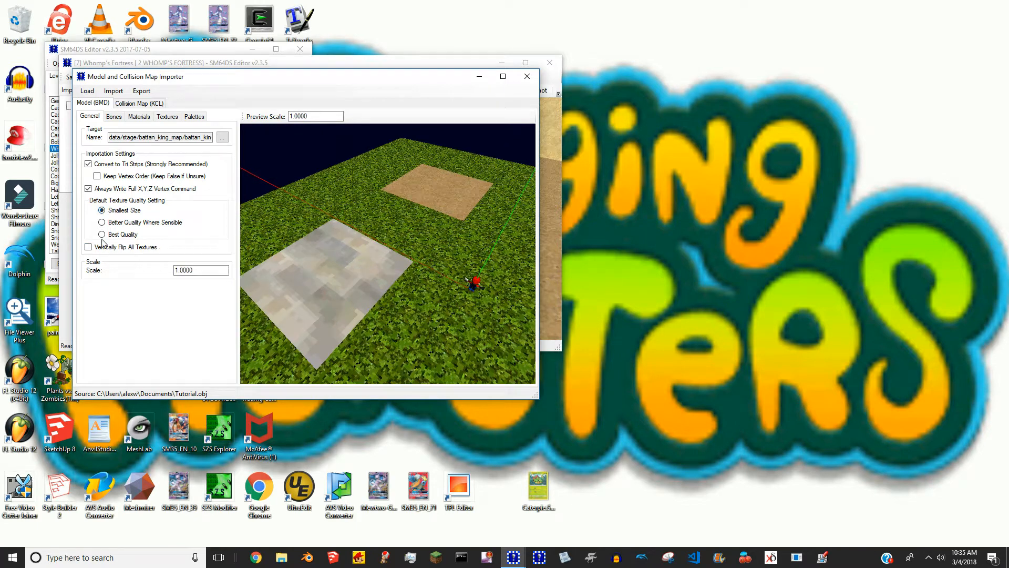
Turn off conversion to tri strips in the model's importation settings and check the model preview.
{"action": "left_click", "coordinate": [106, 169]}
{"action": "mouse_move", "coordinate": [263, 215]}
{"action": "left_mouse_down"}
{"action": "mouse_move", "coordinate": [283, 223]}
{"action": "mouse_move", "coordinate": [247, 199]}
{"action": "mouse_move", "coordinate": [341, 187]}
{"action": "mouse_move", "coordinate": [273, 205]}
{"action": "left_mouse_up"}
{"action": "left_click", "coordinate": [167, 116]}
{"action": "left_click", "coordinate": [91, 117]}
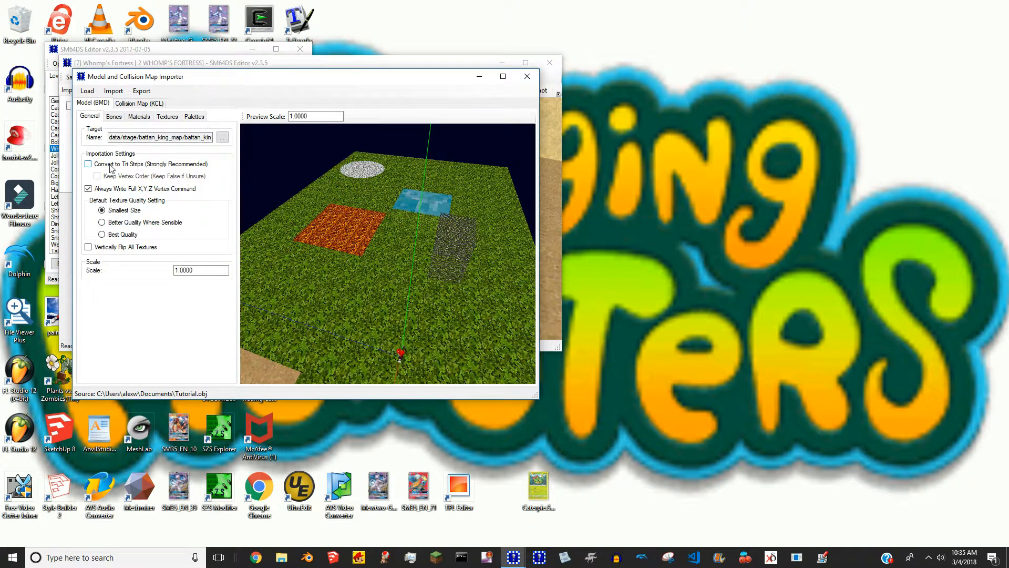
{"action": "left_click_drag", "start_coordinate": [318, 210], "coordinate": [239, 163]}
{"action": "left_click_drag", "start_coordinate": [340, 200], "coordinate": [368, 247]}
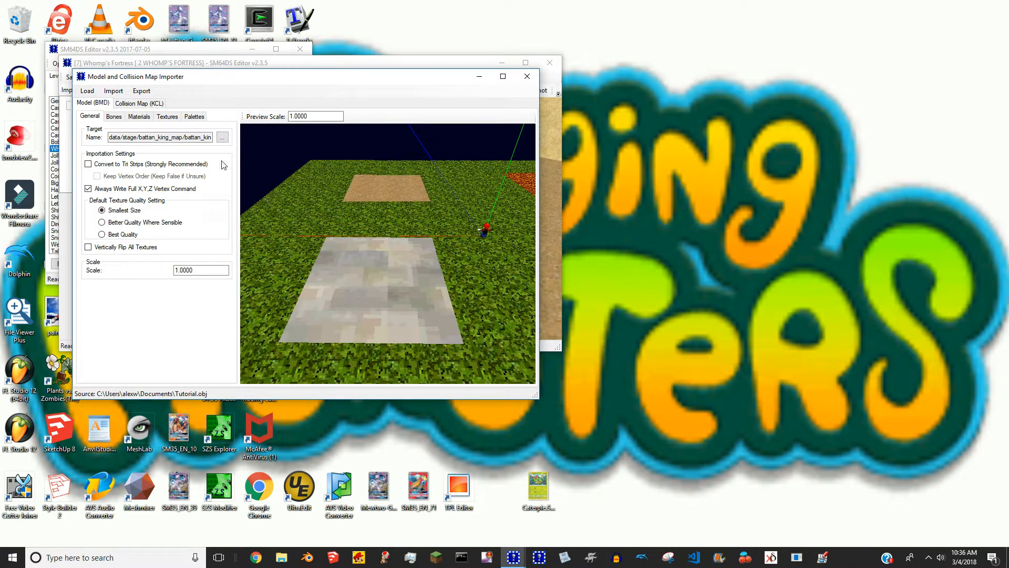
Examine the collision map of Tutorial.obj from several angles.
{"action": "left_click", "coordinate": [154, 108]}
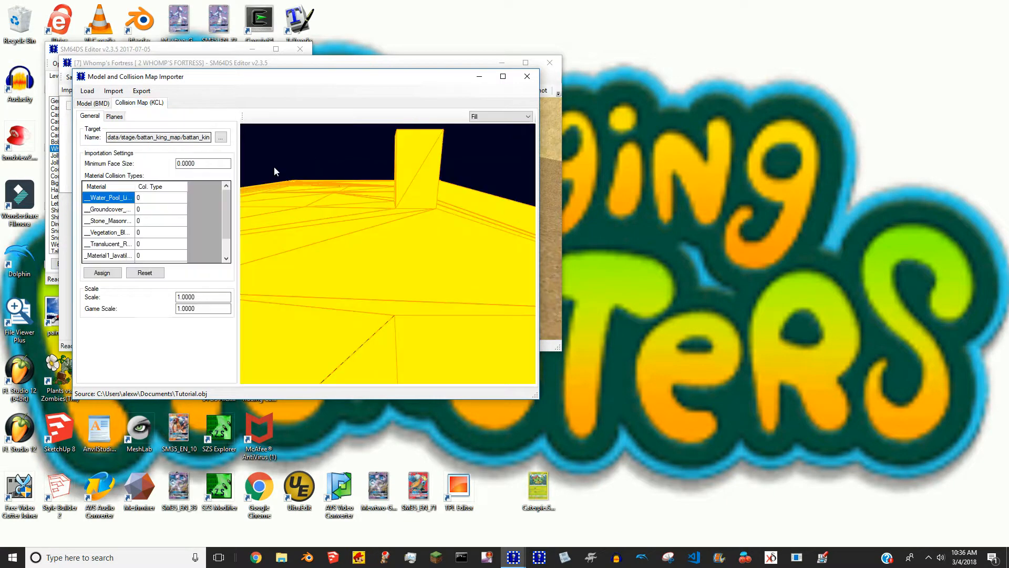
{"action": "left_click_drag", "start_coordinate": [367, 200], "coordinate": [397, 200]}
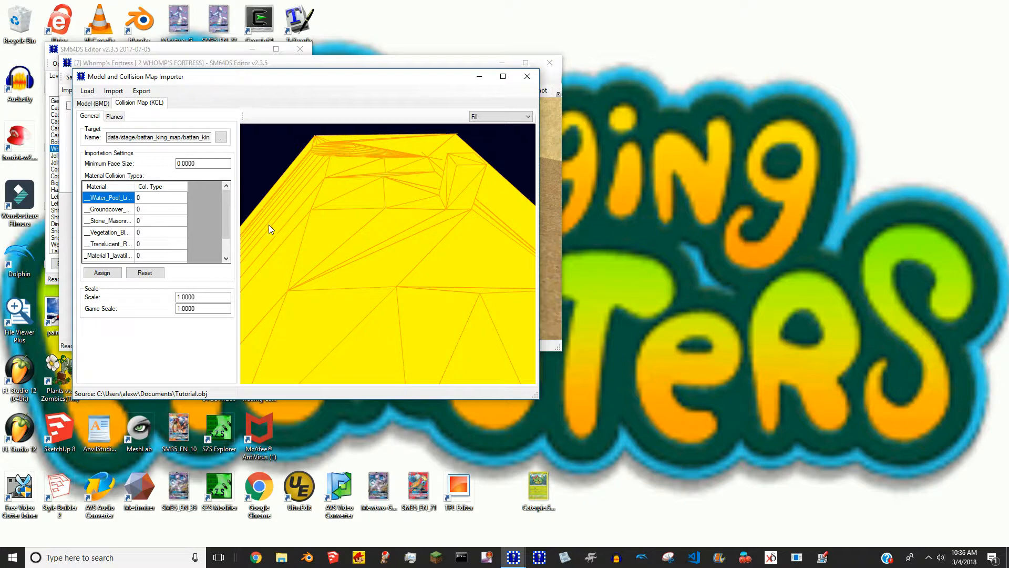
{"action": "left_click_drag", "start_coordinate": [453, 192], "coordinate": [392, 257]}
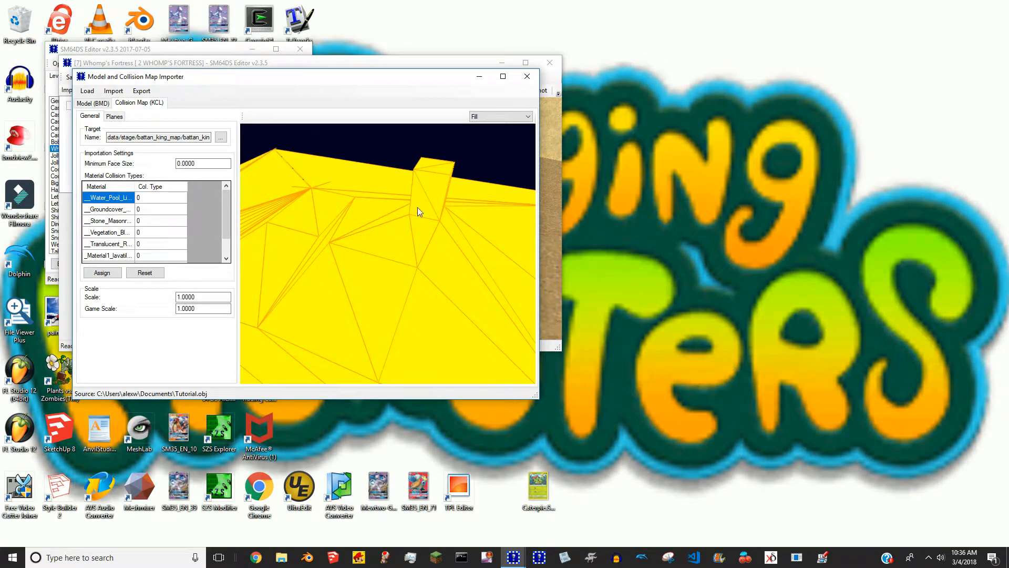
{"action": "left_click_drag", "start_coordinate": [428, 199], "coordinate": [385, 262]}
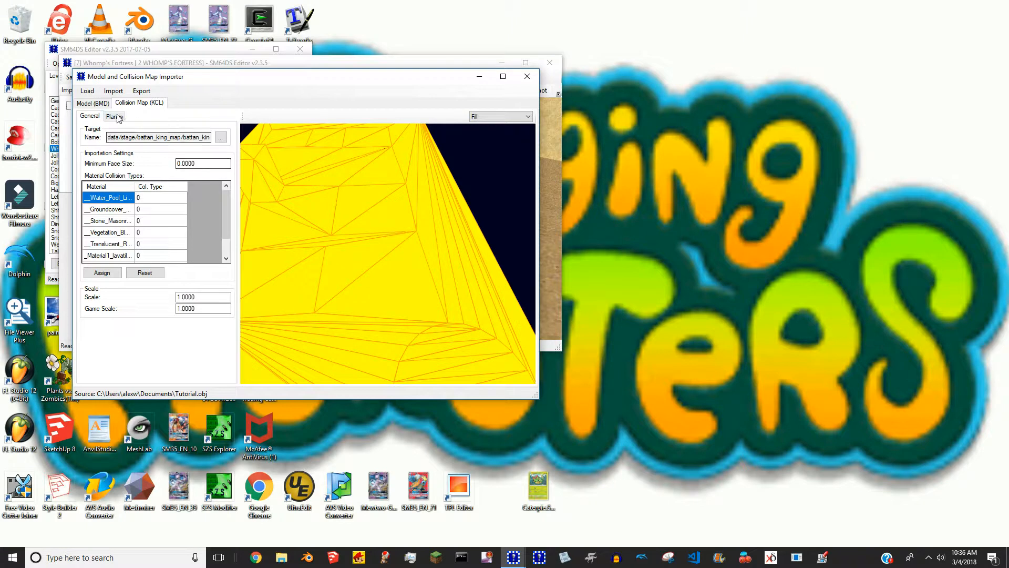
Import only the Tutorial.obj model into the level, without its collision map.
{"action": "left_click", "coordinate": [105, 104]}
{"action": "left_click_drag", "start_coordinate": [396, 293], "coordinate": [395, 271]}
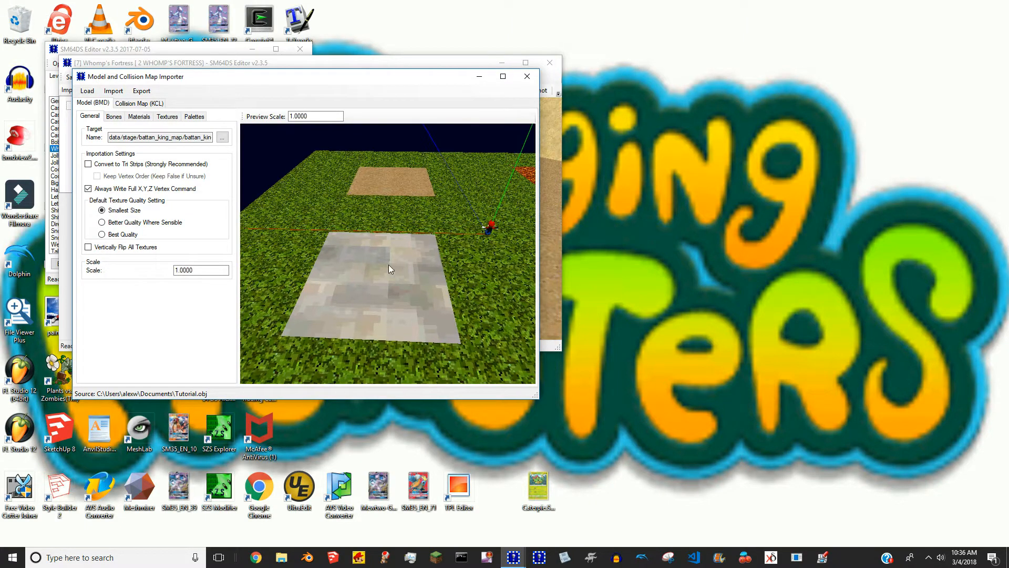
{"action": "left_click", "coordinate": [113, 91]}
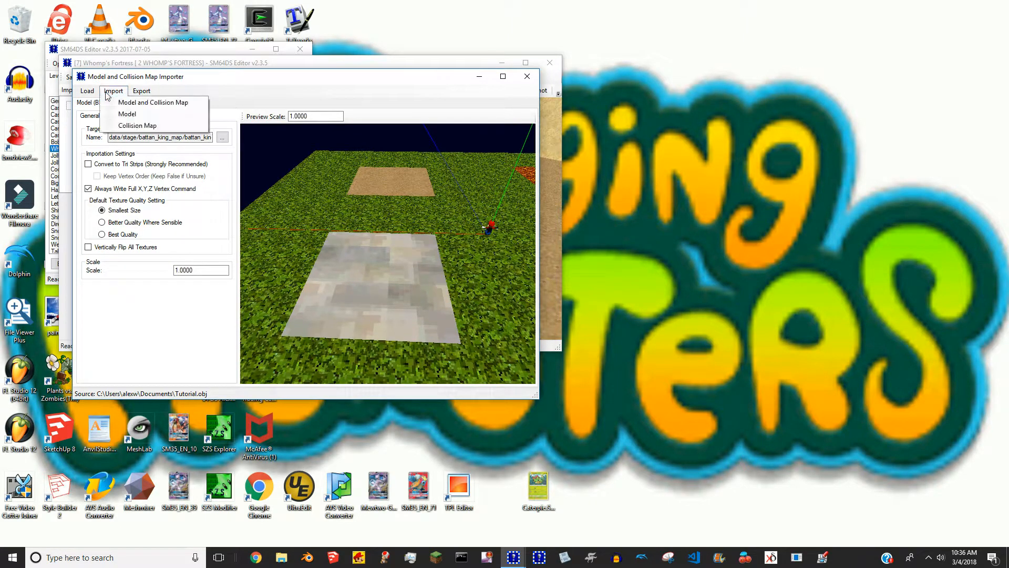
{"action": "left_click", "coordinate": [120, 115]}
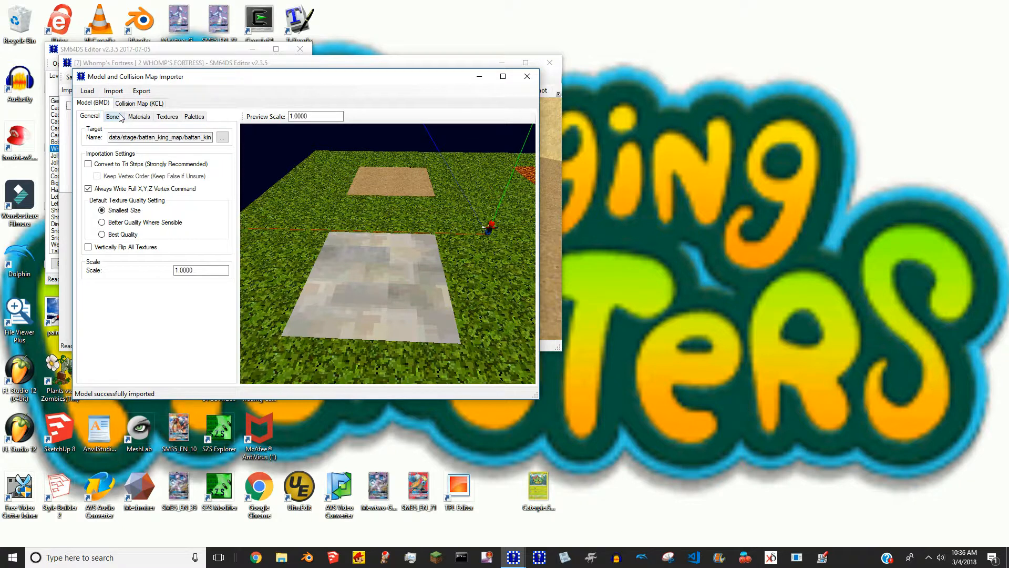
Close the importer and the level window, and reopen Whomp's Fortress for editing, leaving its level settings as they are.
{"action": "left_click", "coordinate": [528, 77]}
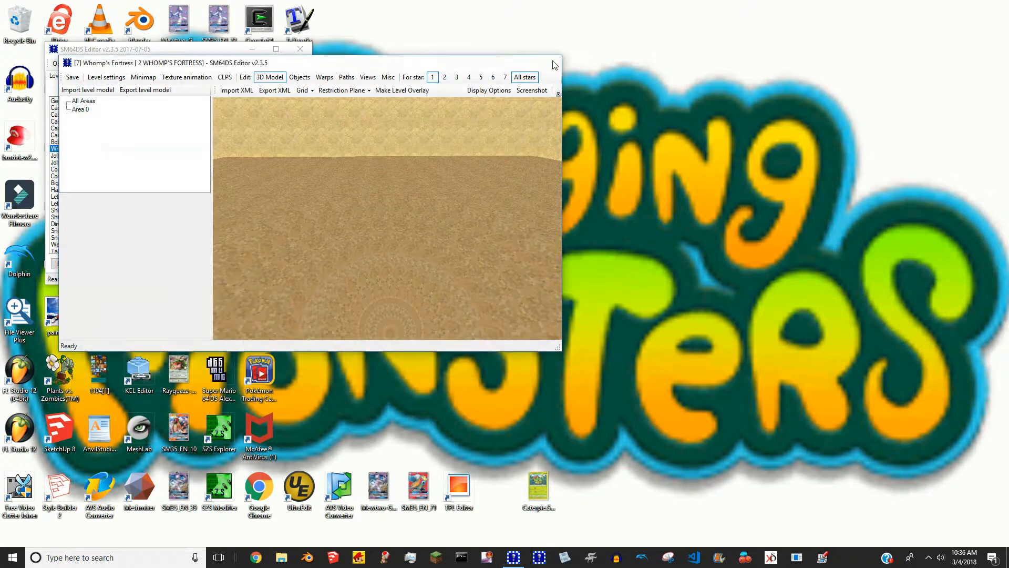
{"action": "left_click", "coordinate": [549, 63]}
{"action": "double_click", "coordinate": [61, 150]}
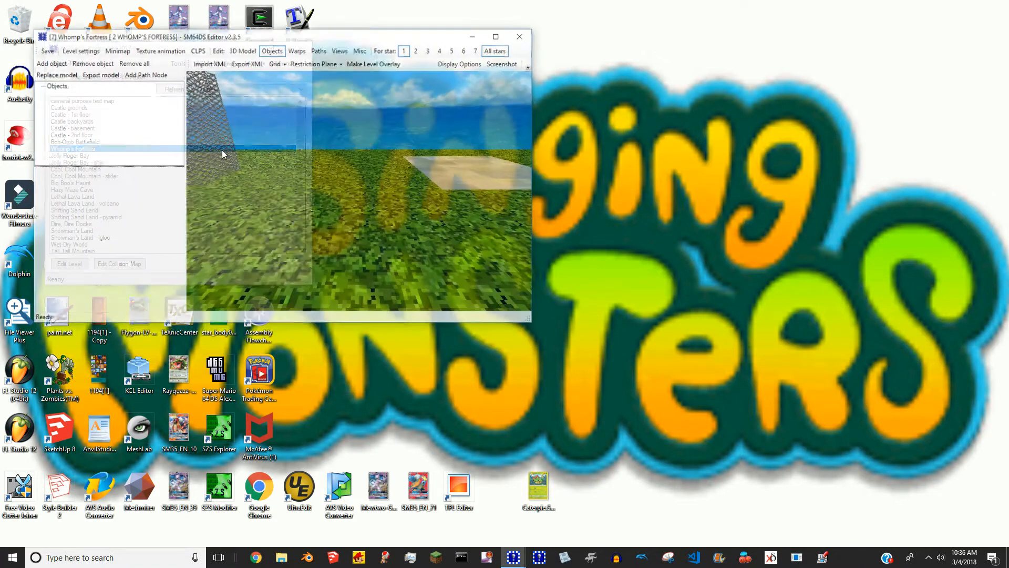
{"action": "left_click", "coordinate": [79, 49]}
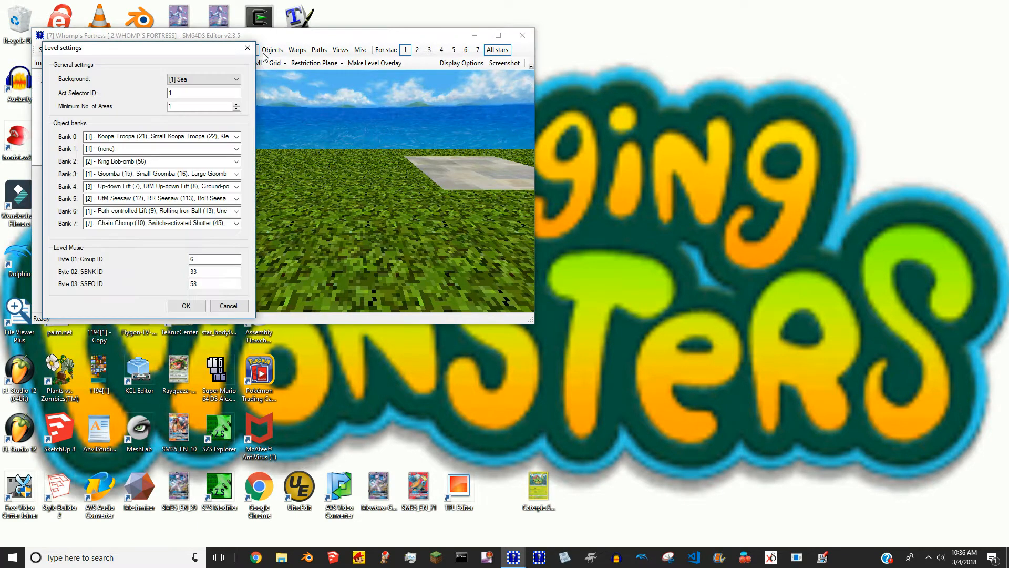
{"action": "left_click", "coordinate": [249, 49]}
Open the level model importer and load the internal model battan_king_map_all.bmd from data/stage/battan_king_map.
{"action": "left_click", "coordinate": [74, 64]}
{"action": "left_click", "coordinate": [72, 77]}
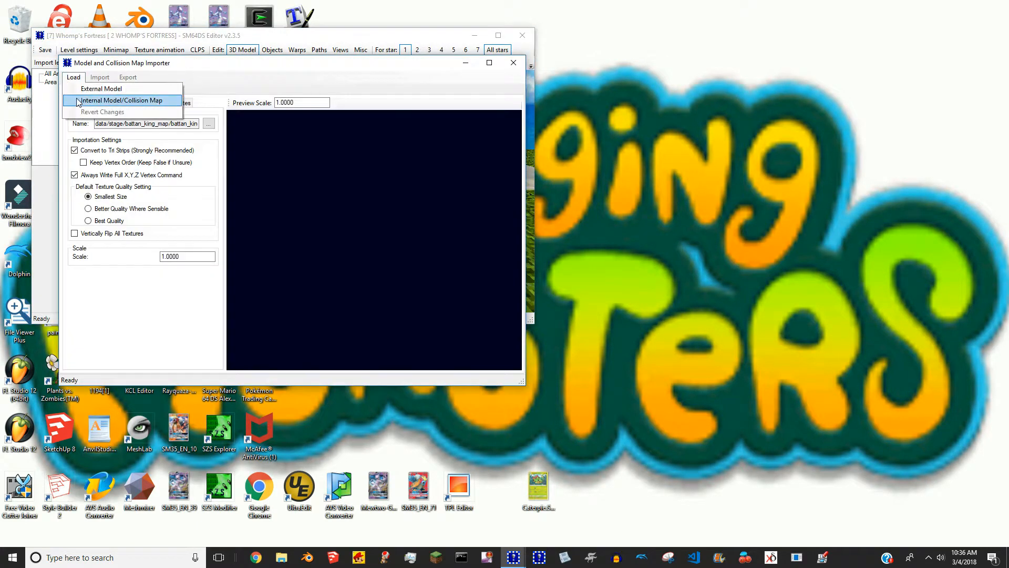
{"action": "left_click", "coordinate": [83, 101]}
{"action": "left_click", "coordinate": [97, 105]}
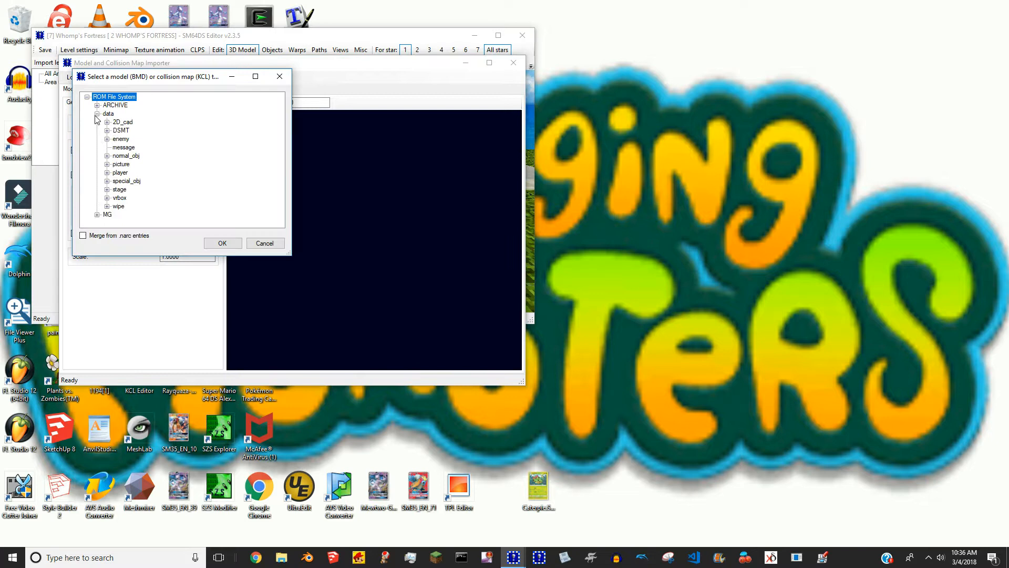
{"action": "left_click", "coordinate": [109, 193]}
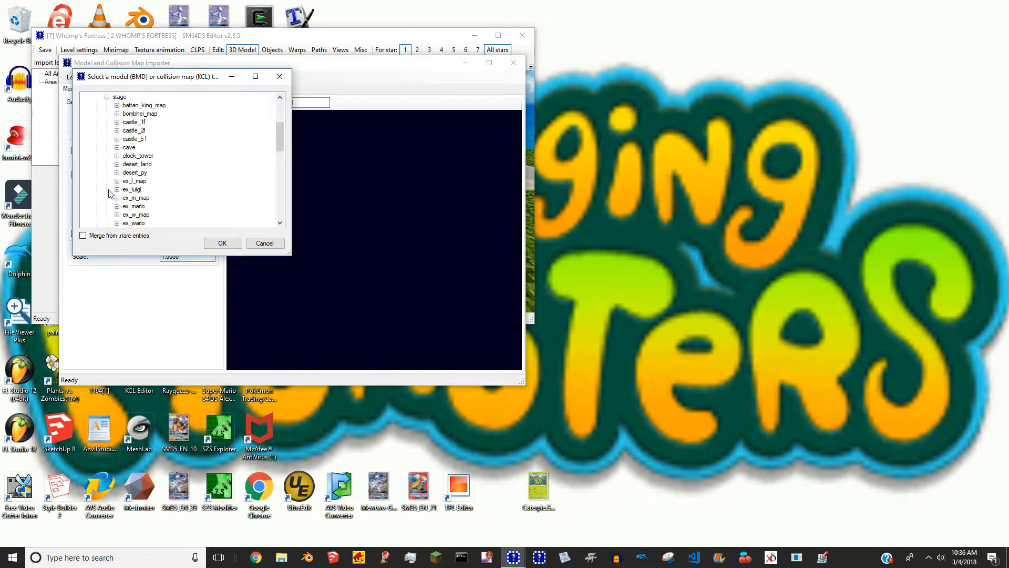
{"action": "left_click", "coordinate": [116, 105]}
{"action": "left_click", "coordinate": [164, 122]}
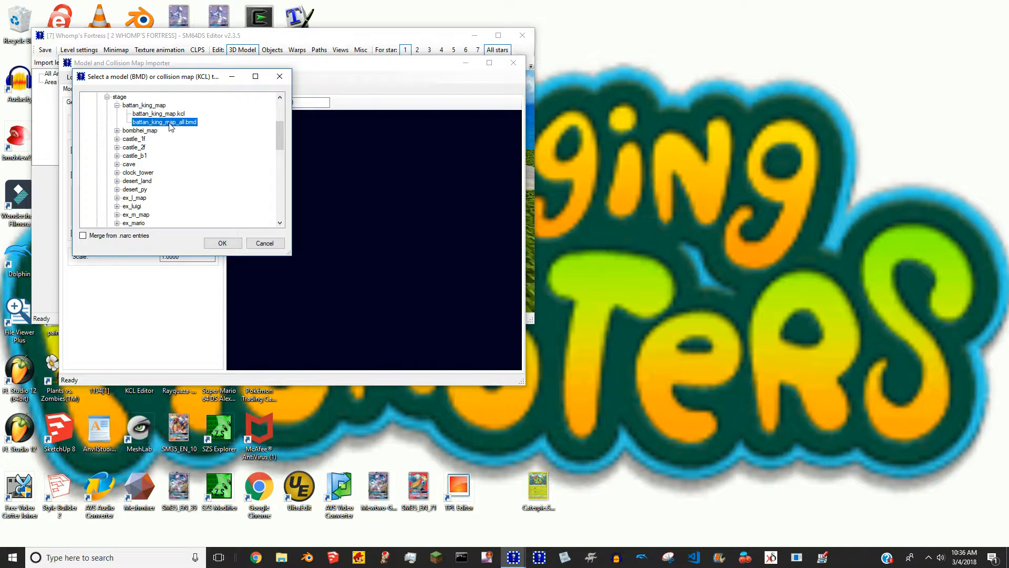
{"action": "left_click", "coordinate": [179, 114]}
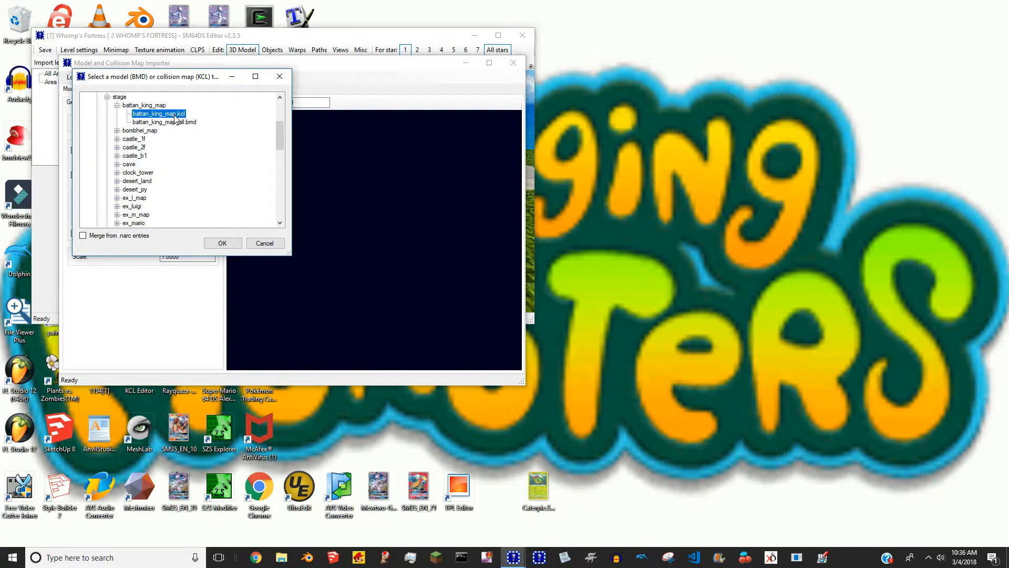
{"action": "left_click", "coordinate": [181, 122]}
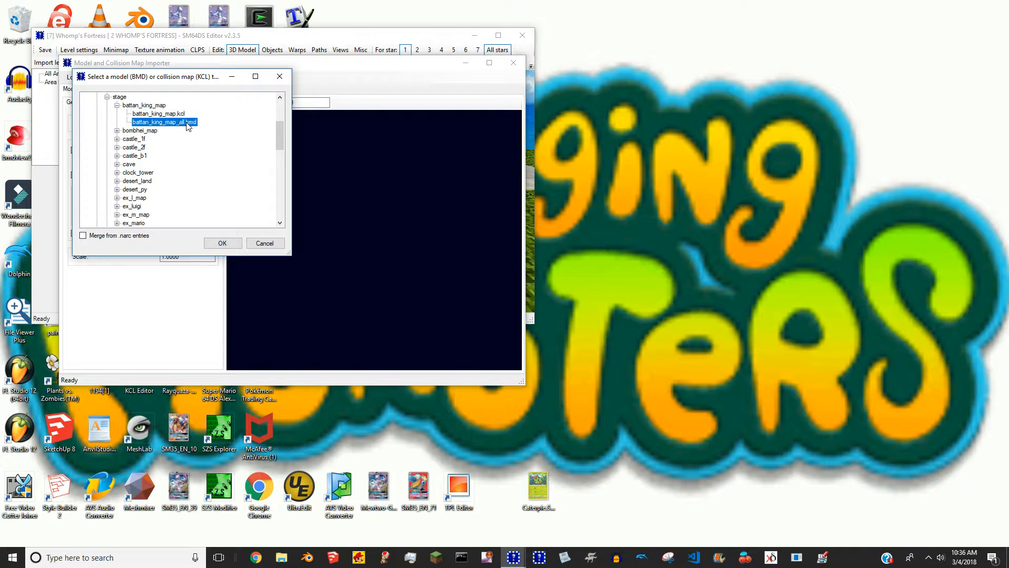
{"action": "left_click", "coordinate": [176, 114]}
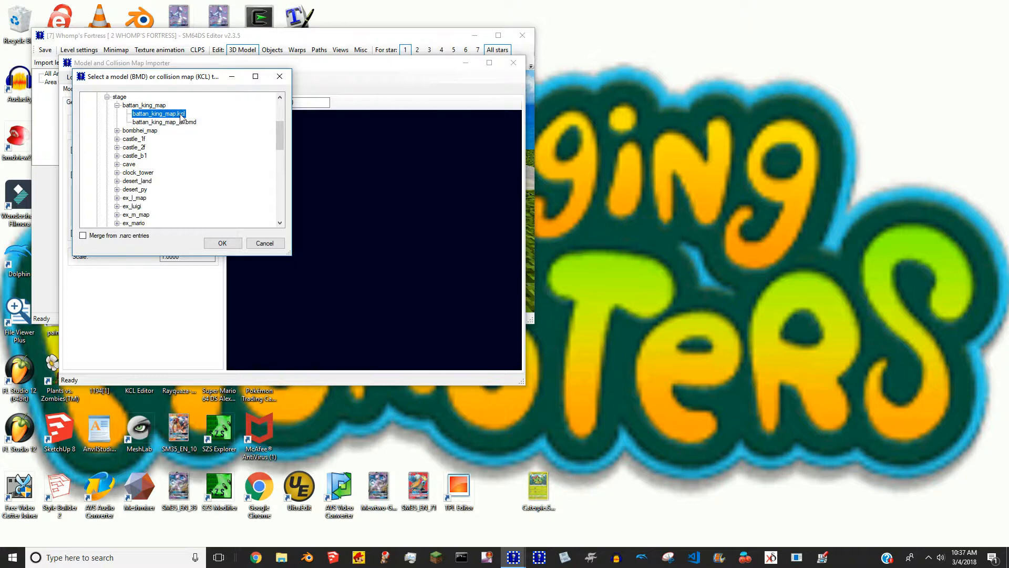
{"action": "left_click", "coordinate": [183, 123]}
{"action": "left_click", "coordinate": [220, 244]}
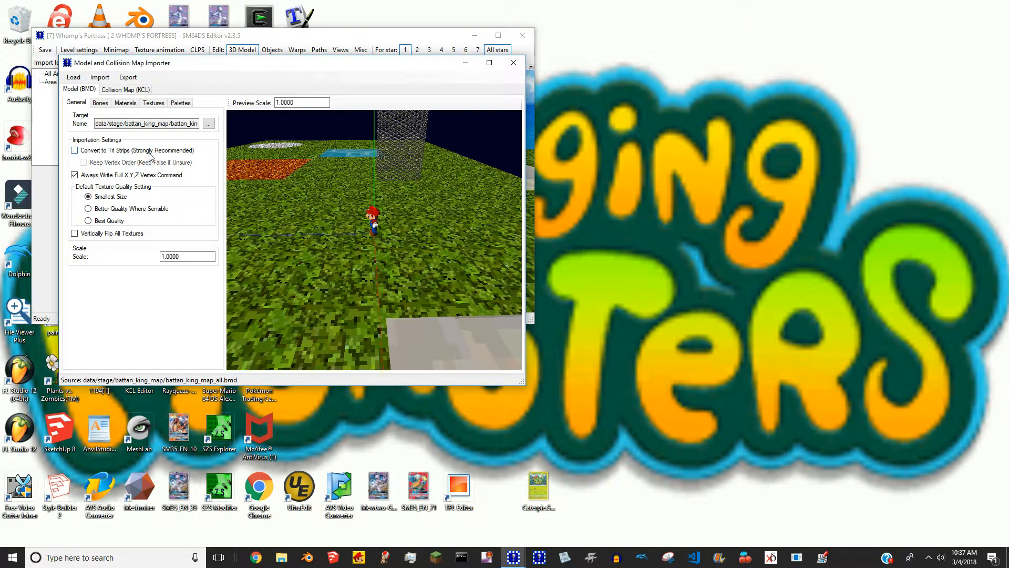
Review the loaded model's texture list and its general importation settings.
{"action": "left_click", "coordinate": [154, 103]}
{"action": "left_click", "coordinate": [76, 104]}
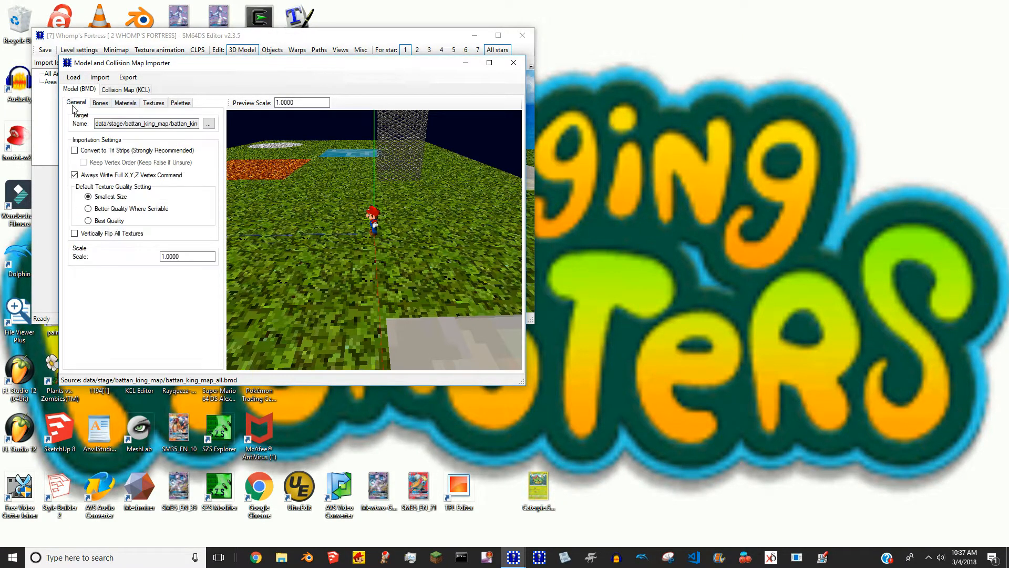
{"action": "left_click", "coordinate": [153, 104]}
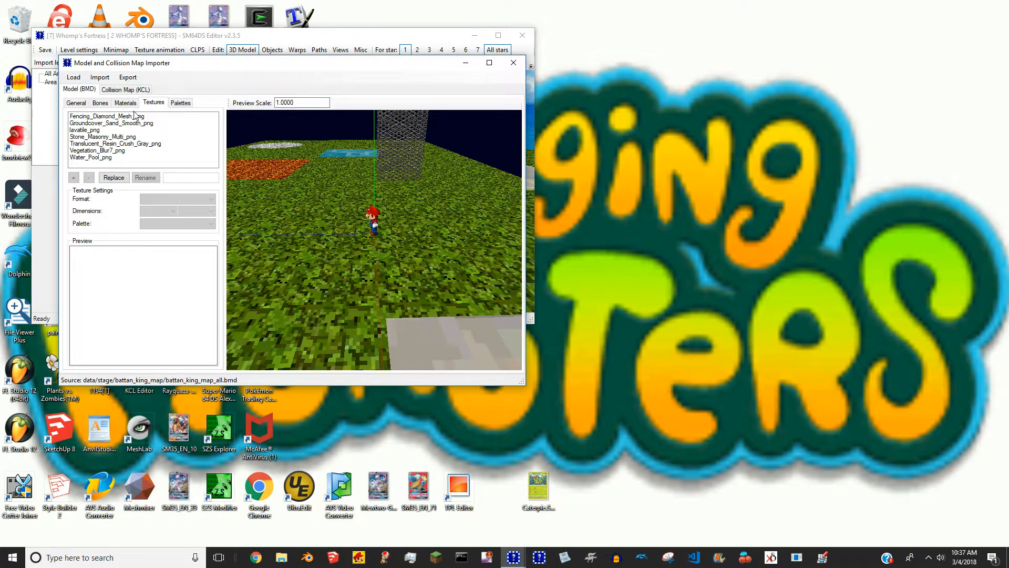
{"action": "left_click", "coordinate": [77, 103]}
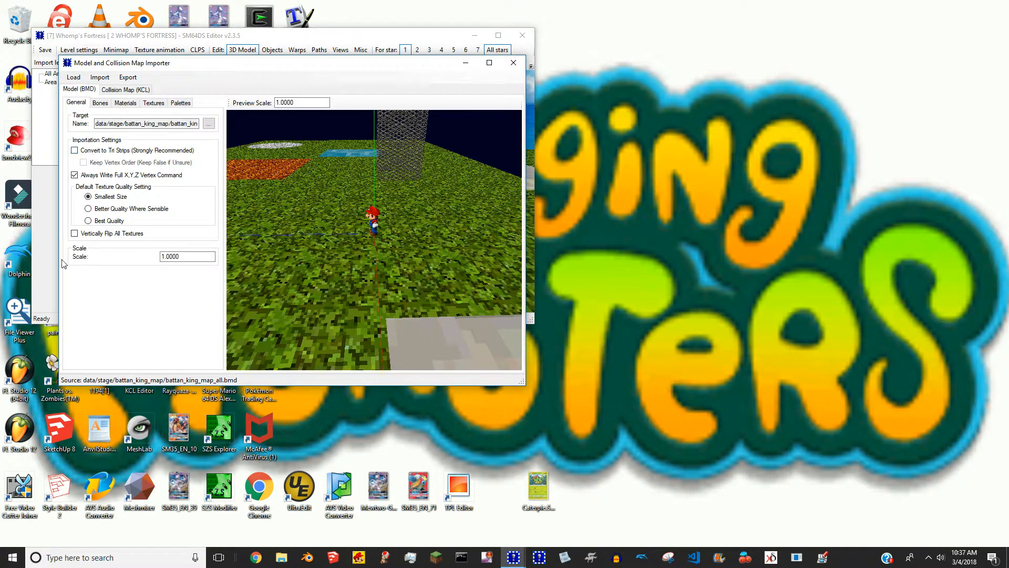
{"action": "left_click", "coordinate": [156, 104]}
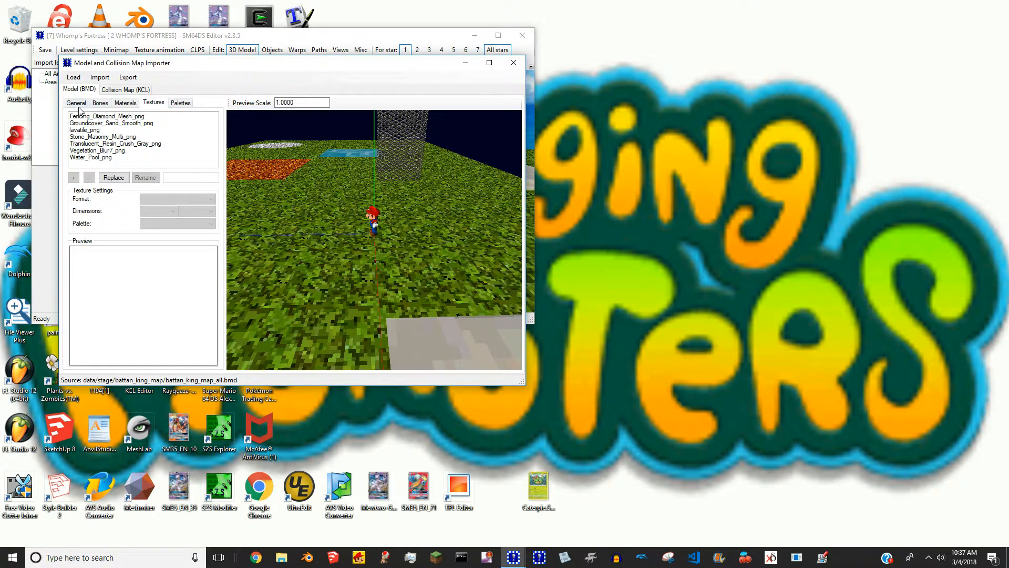
{"action": "left_click", "coordinate": [78, 103]}
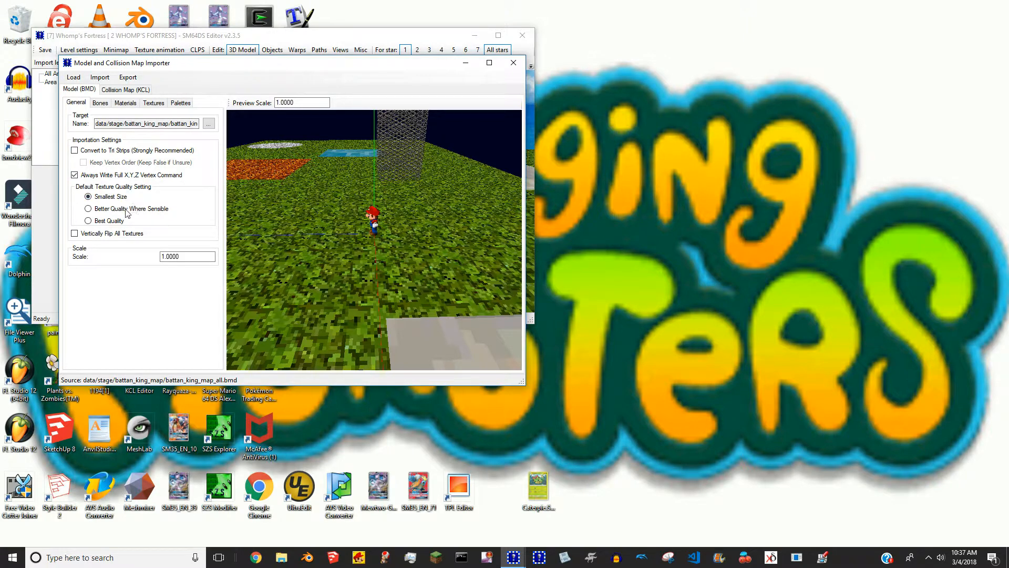
Examine the collision map of the reloaded internal model from several angles.
{"action": "left_click", "coordinate": [126, 89]}
{"action": "left_click_drag", "start_coordinate": [426, 203], "coordinate": [409, 241]}
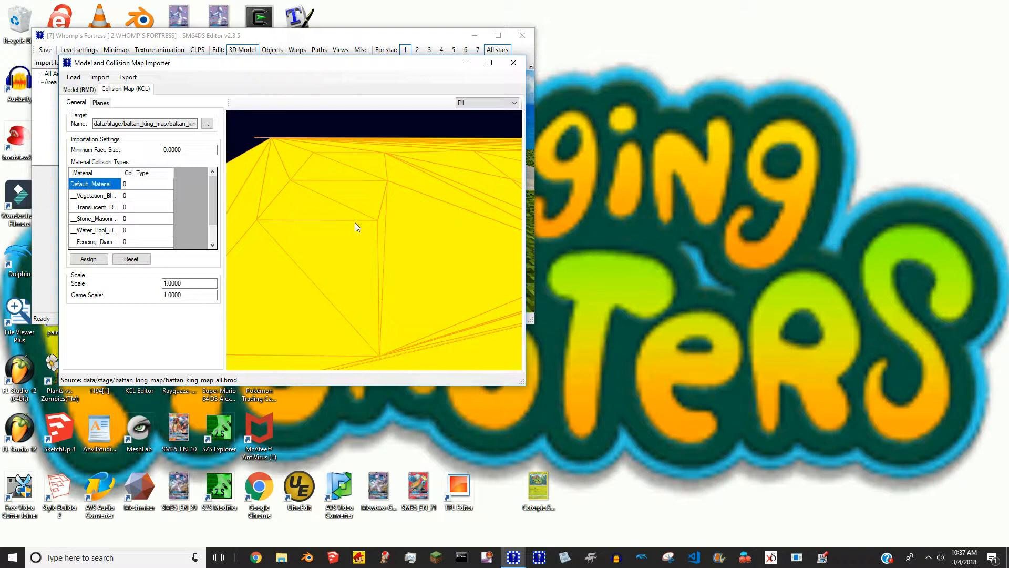
{"action": "left_click_drag", "start_coordinate": [350, 217], "coordinate": [45, 183]}
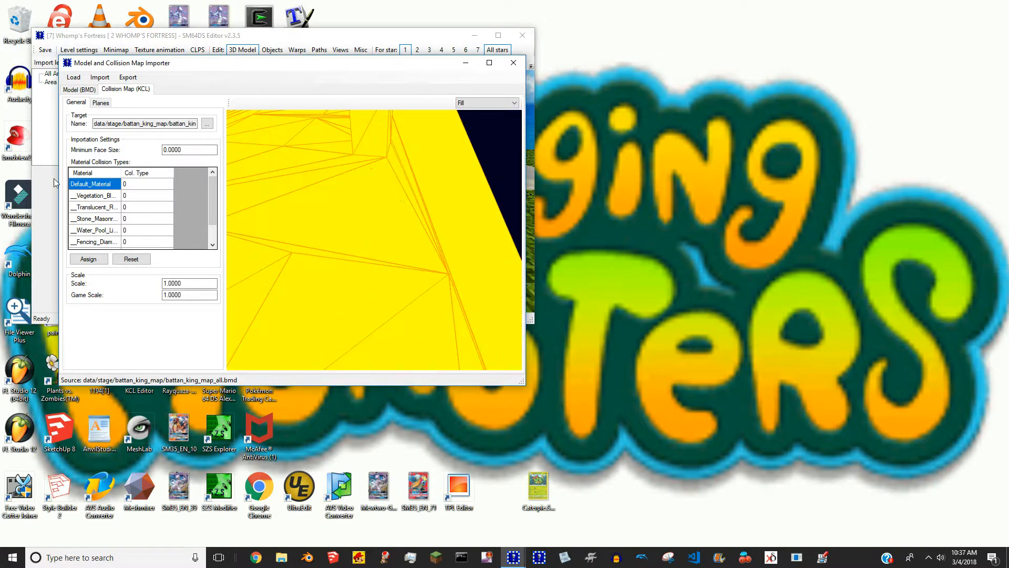
{"action": "left_click_drag", "start_coordinate": [395, 198], "coordinate": [214, 192]}
Set the vegetation material's collision type to 1 and assign it to the collision map.
{"action": "left_click", "coordinate": [138, 187]}
{"action": "left_click", "coordinate": [148, 186]}
{"action": "left_click", "coordinate": [142, 194]}
{"action": "left_click", "coordinate": [152, 184]}
{"action": "left_click", "coordinate": [145, 196]}
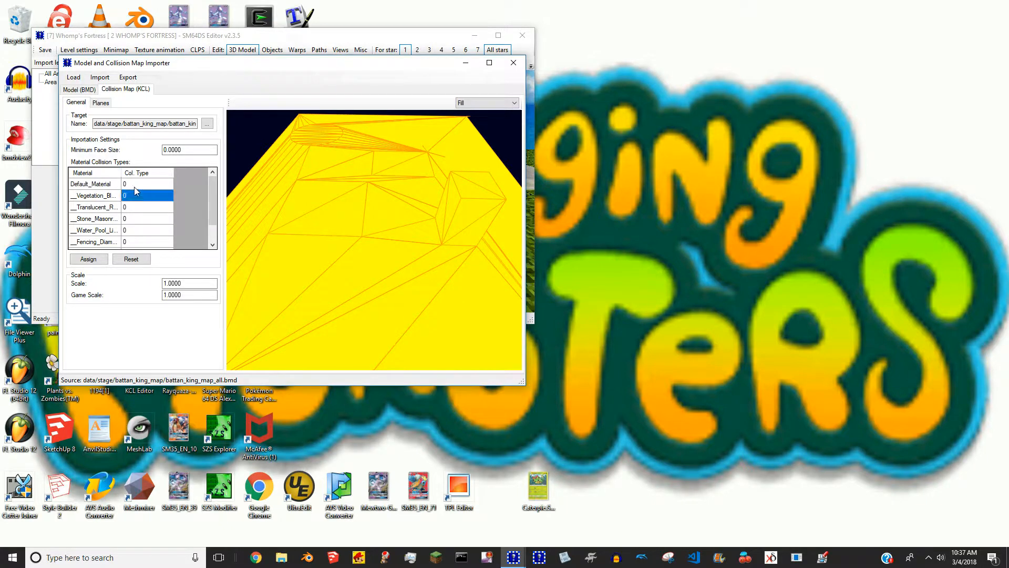
{"action": "left_click", "coordinate": [136, 197]}
{"action": "type", "text": "1"}
{"action": "left_click", "coordinate": [141, 212]}
{"action": "left_click", "coordinate": [90, 259]}
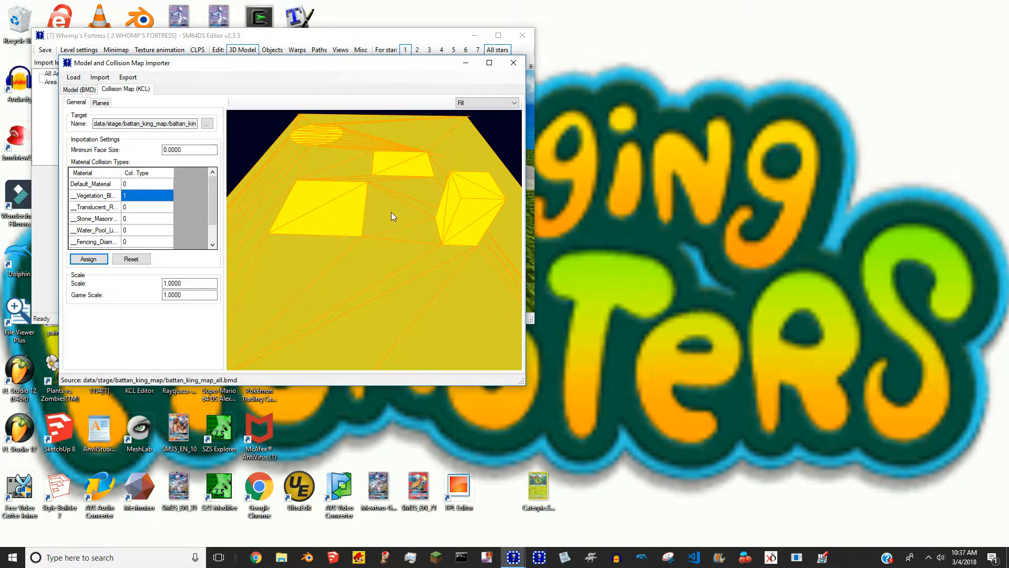
Set the translucent resin material's collision type to 2 and assign it to the collision map.
{"action": "left_click", "coordinate": [124, 209]}
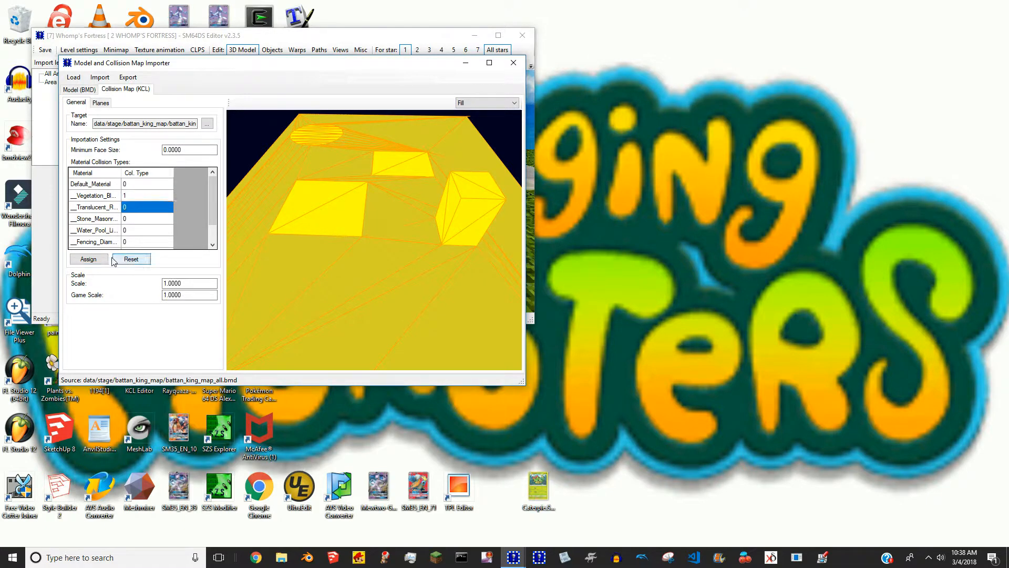
{"action": "type", "text": "2"}
{"action": "left_click", "coordinate": [103, 259]}
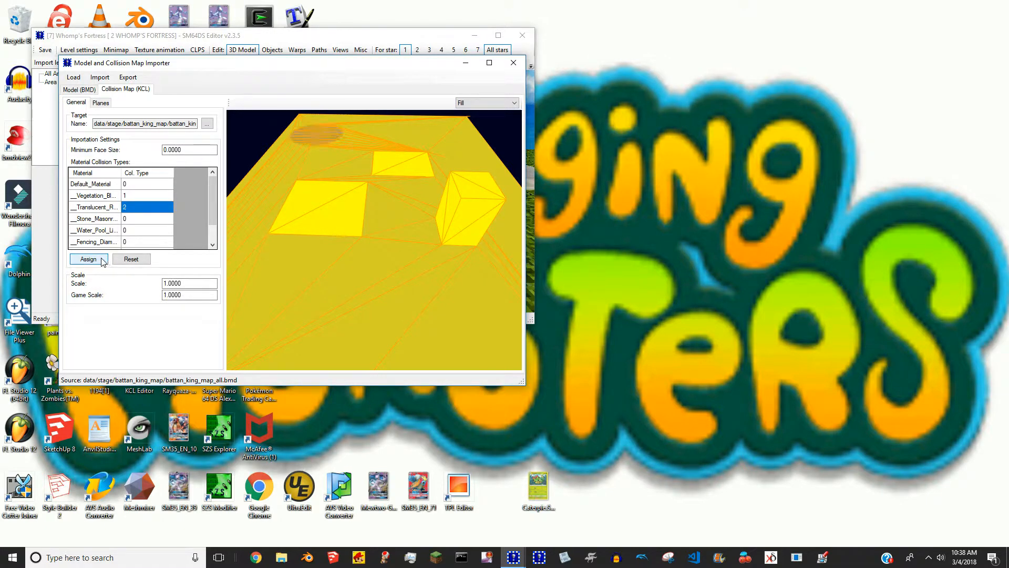
Set the stone masonry material's collision type to 3 and the water pool material's to 4, and assign them to the collision map.
{"action": "left_click", "coordinate": [146, 219]}
{"action": "type", "text": "3"}
{"action": "left_click_drag", "start_coordinate": [440, 208], "coordinate": [236, 194]}
{"action": "left_click", "coordinate": [156, 231]}
{"action": "type", "text": "4"}
{"action": "left_click", "coordinate": [101, 259]}
{"action": "left_click_drag", "start_coordinate": [455, 209], "coordinate": [354, 143]}
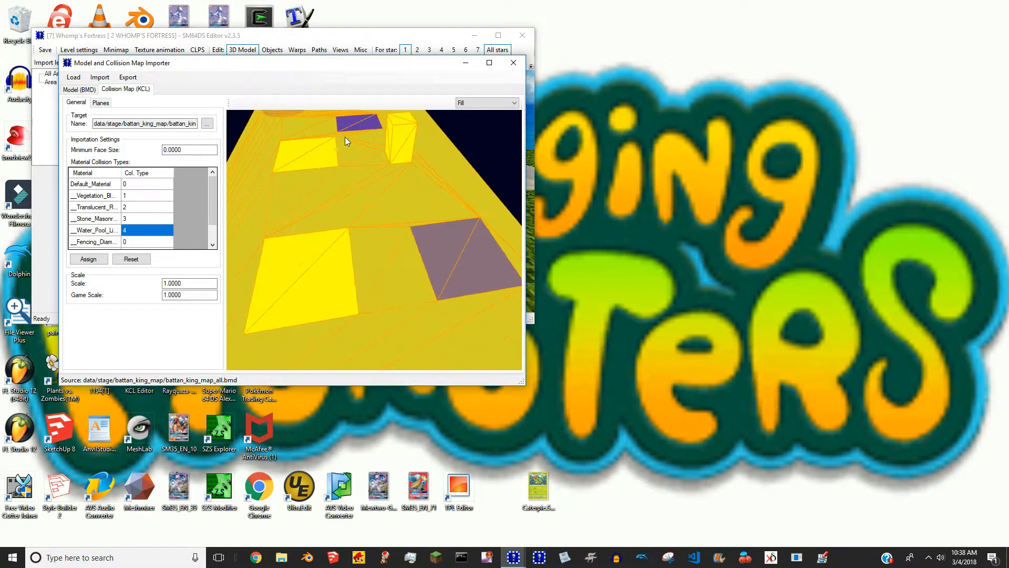
Assign collision type 5 to the fencing material and collision type 6 to the groundcover material.
{"action": "left_click", "coordinate": [141, 243]}
{"action": "type", "text": "5"}
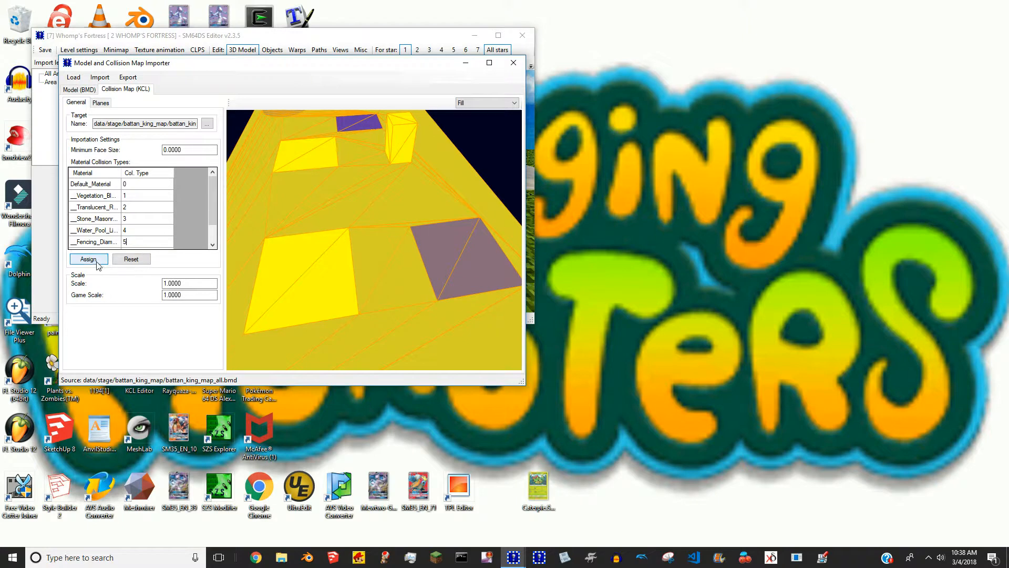
{"action": "left_click", "coordinate": [97, 260]}
{"action": "scroll", "coordinate": [140, 233], "scroll_direction": "down", "scroll_amount": 1}
{"action": "left_click", "coordinate": [141, 233]}
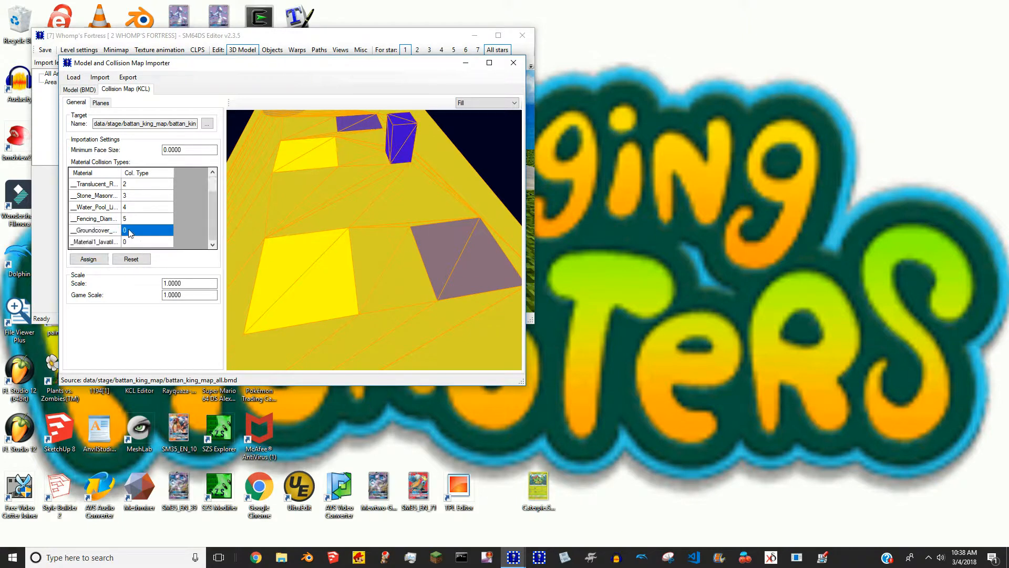
{"action": "type", "text": "6"}
{"action": "left_click", "coordinate": [84, 261]}
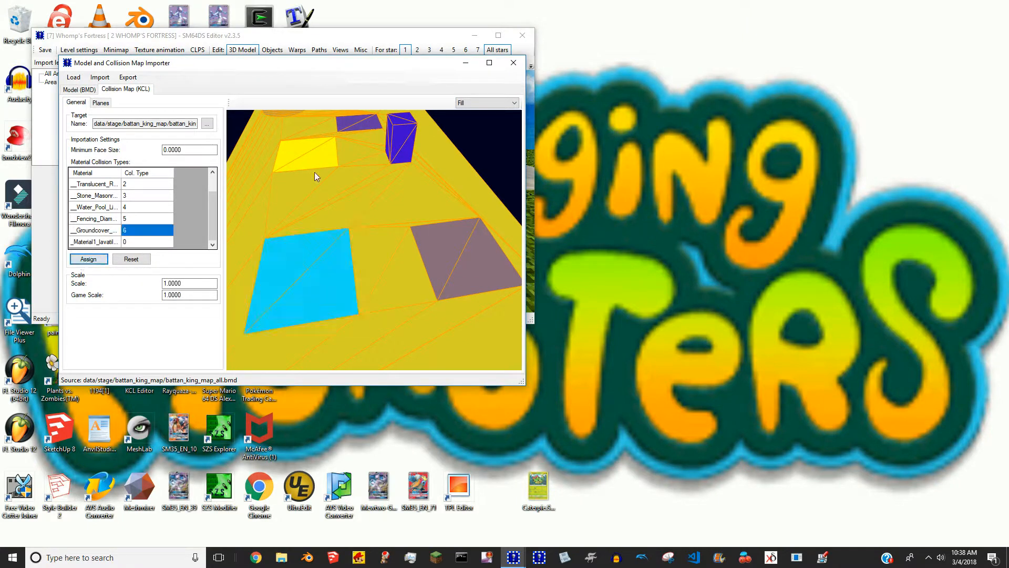
Set the lava material's collision type to 7 and assign it to the collision map.
{"action": "left_click", "coordinate": [152, 242]}
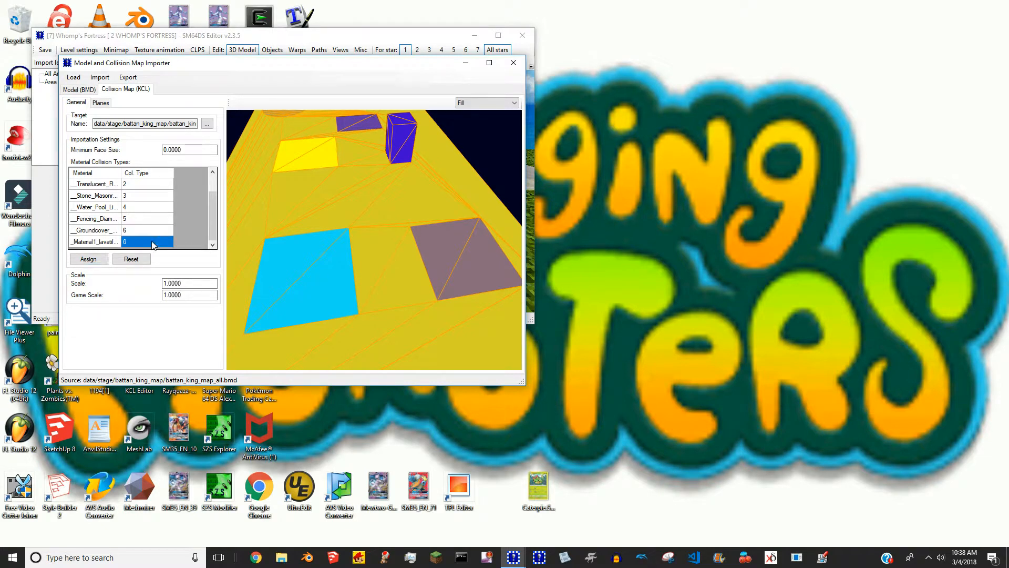
{"action": "type", "text": "7"}
{"action": "left_click", "coordinate": [88, 259]}
{"action": "left_click_drag", "start_coordinate": [241, 247], "coordinate": [290, 203]}
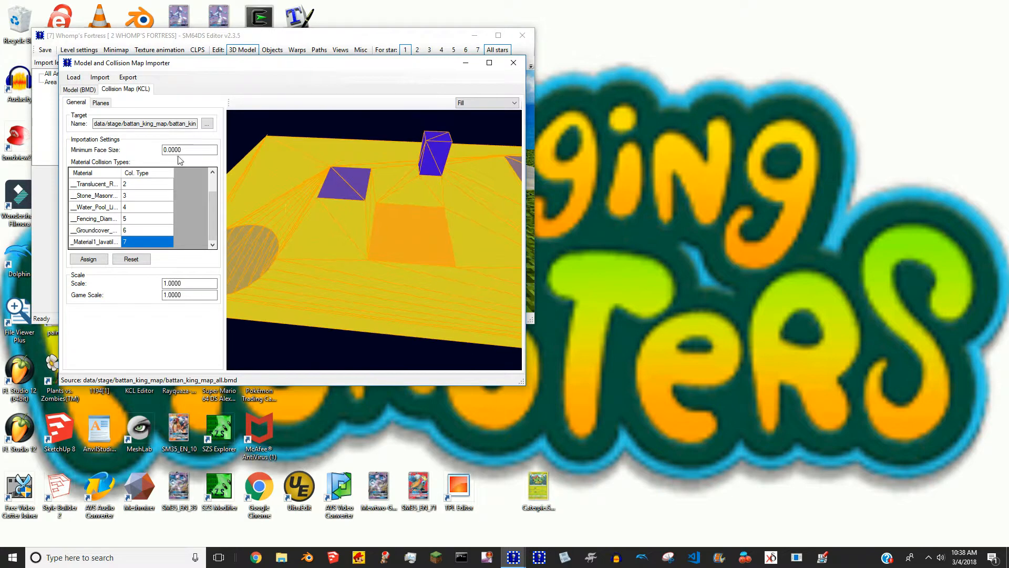
Import both the model and the collision map, and close the importer and the level.
{"action": "left_click", "coordinate": [100, 78]}
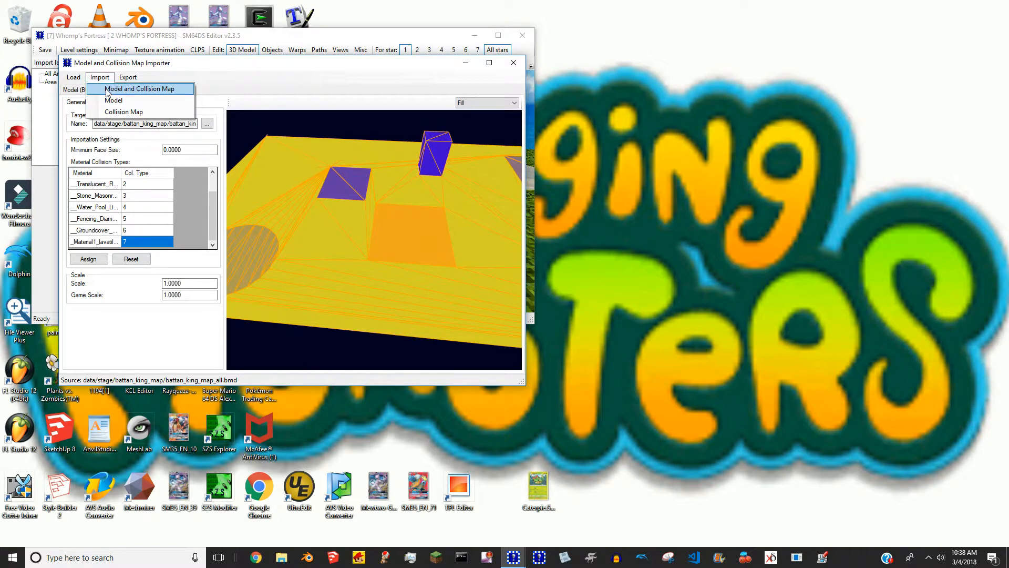
{"action": "left_click", "coordinate": [108, 89]}
{"action": "left_click", "coordinate": [513, 63]}
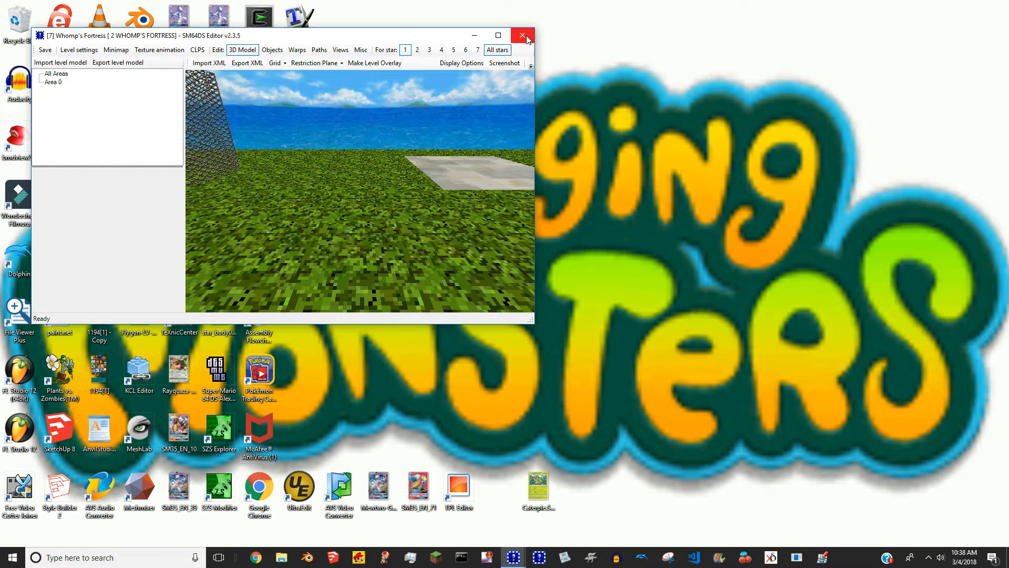
{"action": "left_click", "coordinate": [522, 35]}
Reopen Whomp's Fortress and remove all of its warp objects.
{"action": "double_click", "coordinate": [81, 150]}
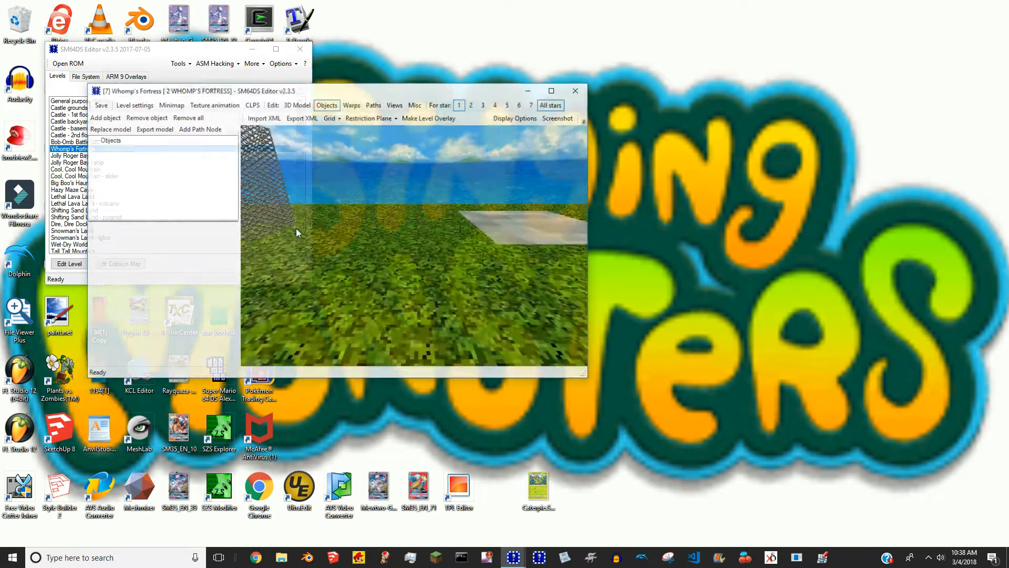
{"action": "right_click_drag", "start_coordinate": [336, 272], "coordinate": [428, 211]}
{"action": "left_click_drag", "start_coordinate": [427, 211], "coordinate": [486, 239]}
{"action": "left_click", "coordinate": [352, 105]}
{"action": "right_click_drag", "start_coordinate": [447, 187], "coordinate": [422, 190]}
{"action": "left_click_drag", "start_coordinate": [370, 235], "coordinate": [430, 225]}
{"action": "scroll", "coordinate": [430, 226], "scroll_direction": "up", "scroll_amount": 2}
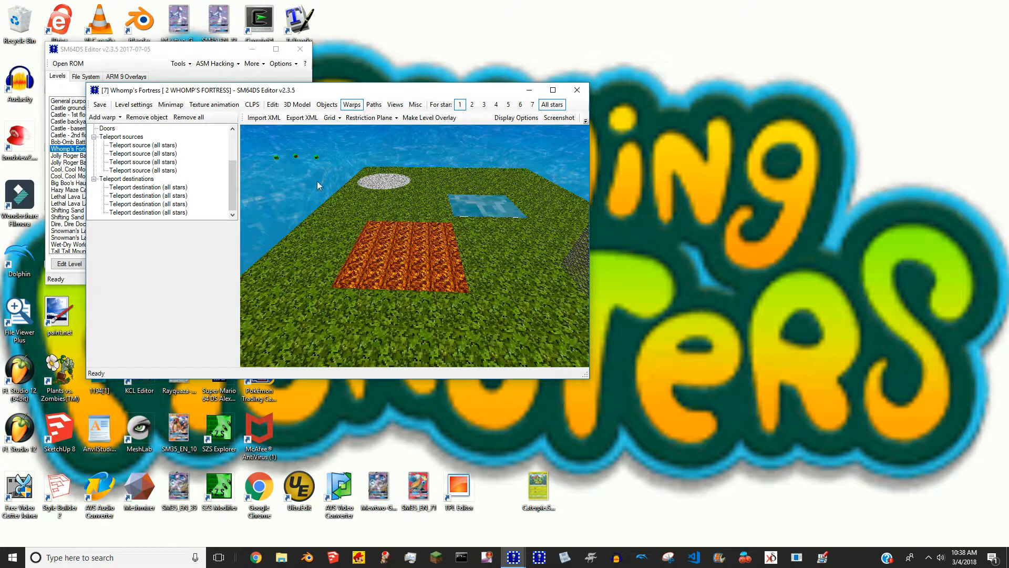
{"action": "left_click", "coordinate": [188, 118]}
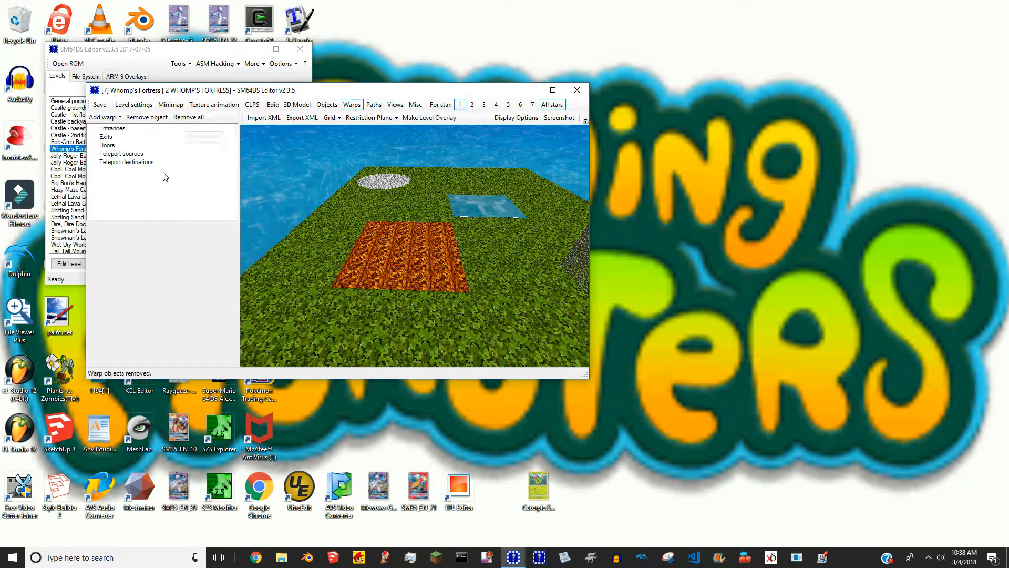
Add an entrance warp on the grass beside the lava patch, save the level and close it.
{"action": "left_click", "coordinate": [105, 107]}
{"action": "left_click", "coordinate": [525, 302]}
{"action": "right_click_drag", "start_coordinate": [487, 273], "coordinate": [330, 190]}
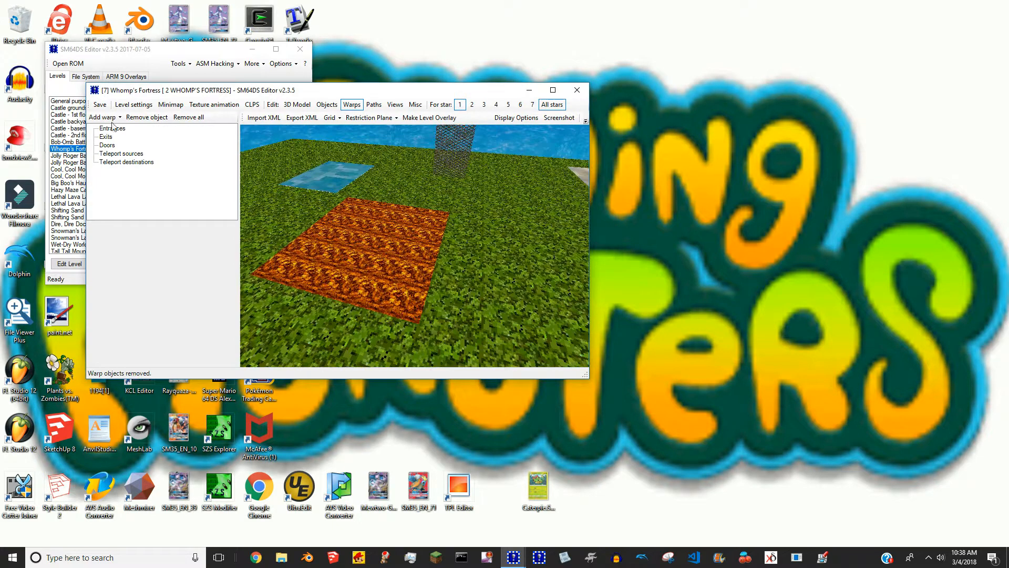
{"action": "left_click", "coordinate": [103, 117]}
{"action": "left_click", "coordinate": [123, 130]}
{"action": "left_click", "coordinate": [546, 305]}
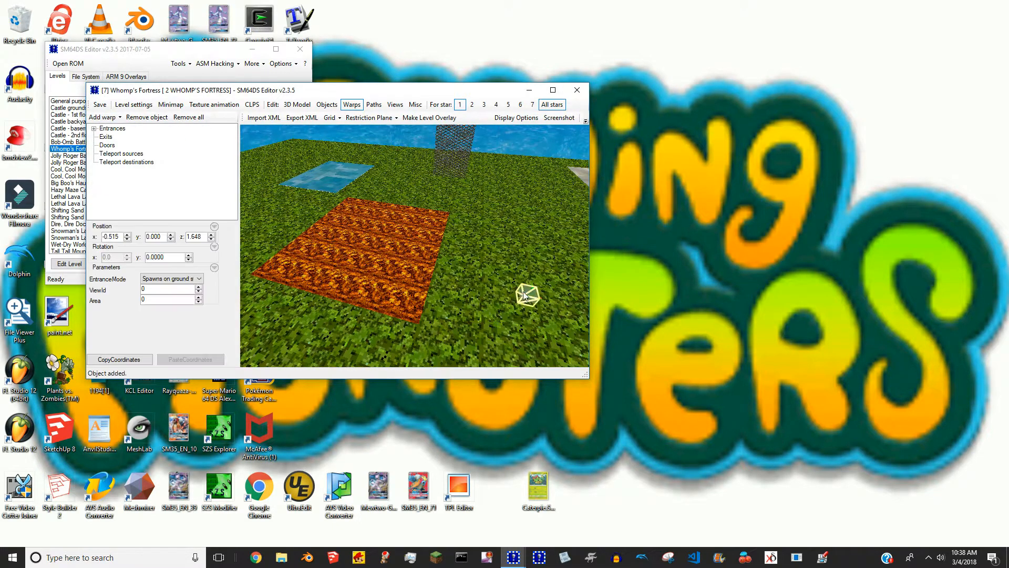
{"action": "left_click", "coordinate": [100, 105]}
{"action": "left_click", "coordinate": [94, 129]}
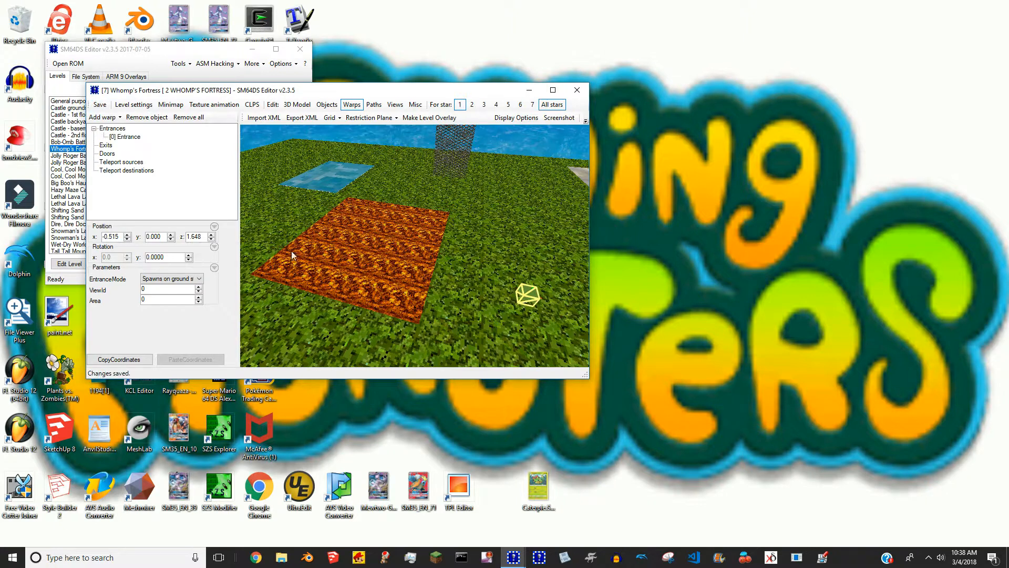
{"action": "left_click_drag", "start_coordinate": [369, 261], "coordinate": [342, 245]}
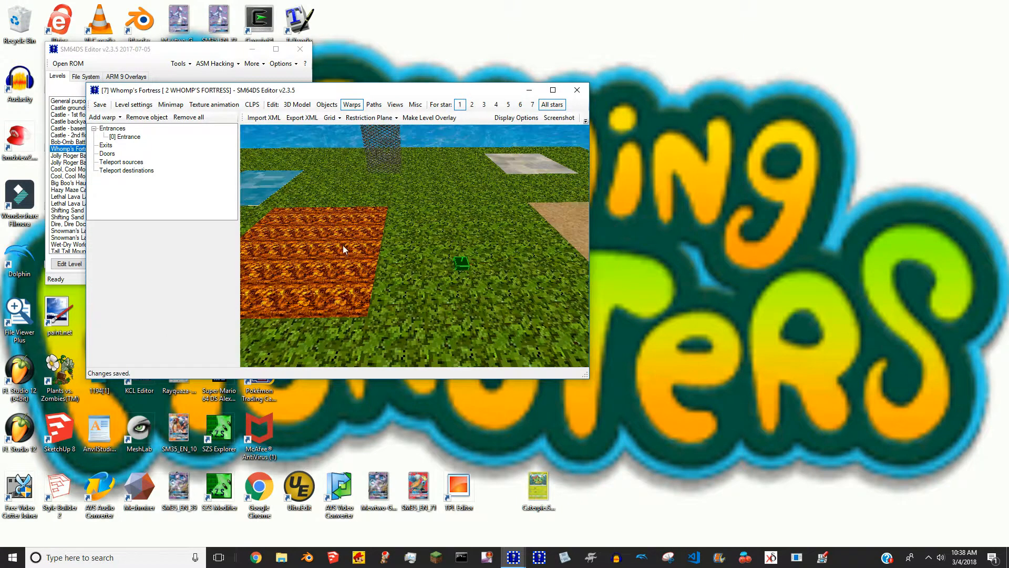
{"action": "left_click", "coordinate": [460, 267]}
{"action": "left_click", "coordinate": [577, 90]}
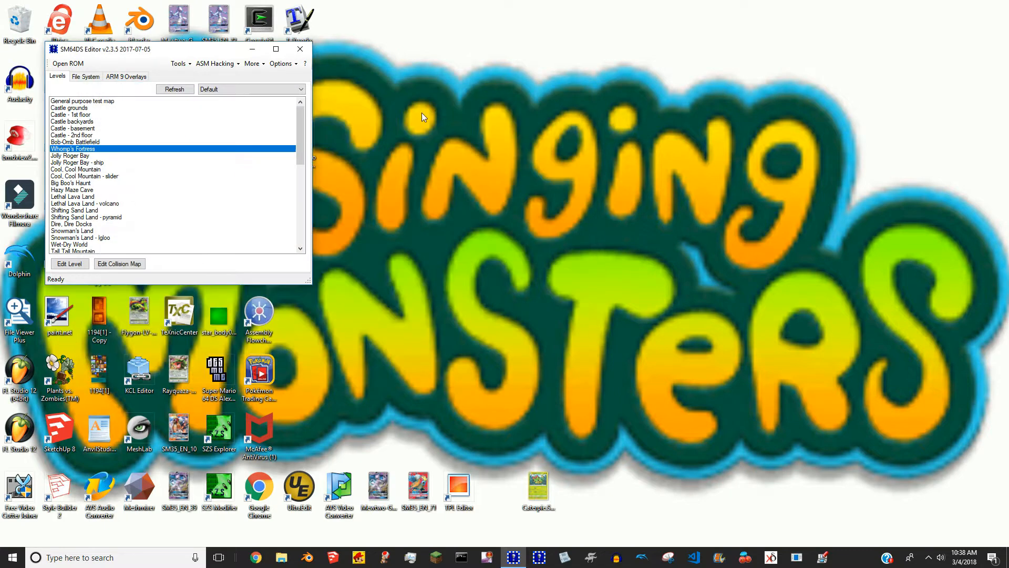
Open the Whomp's Fortress collision map and check the collision type of a plane on the lava patch.
{"action": "left_click", "coordinate": [119, 264]}
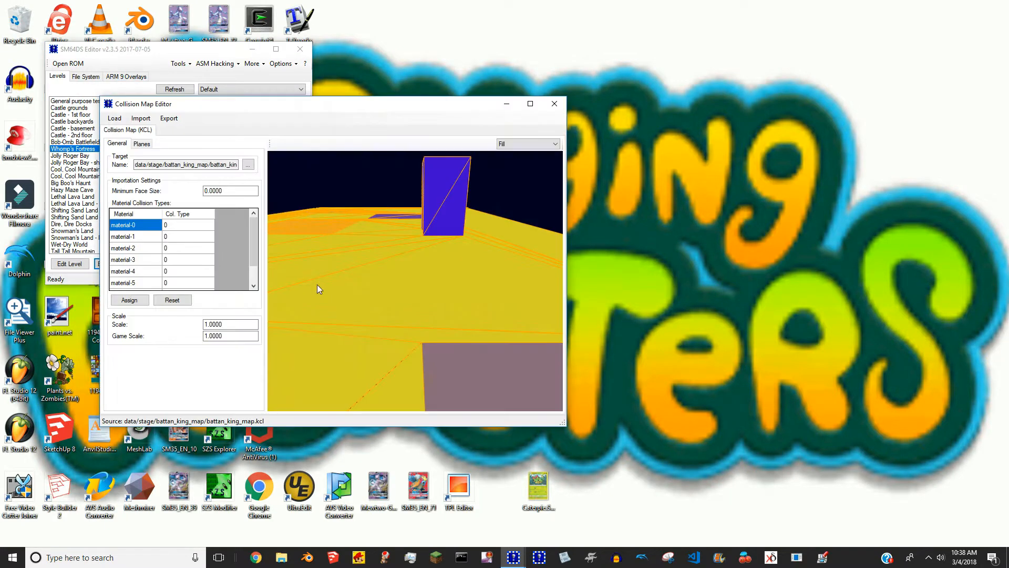
{"action": "left_click_drag", "start_coordinate": [514, 314], "coordinate": [167, 239]}
{"action": "right_click_drag", "start_coordinate": [377, 301], "coordinate": [400, 315]}
{"action": "scroll", "coordinate": [400, 316], "scroll_direction": "up", "scroll_amount": 3}
{"action": "left_click", "coordinate": [390, 317]}
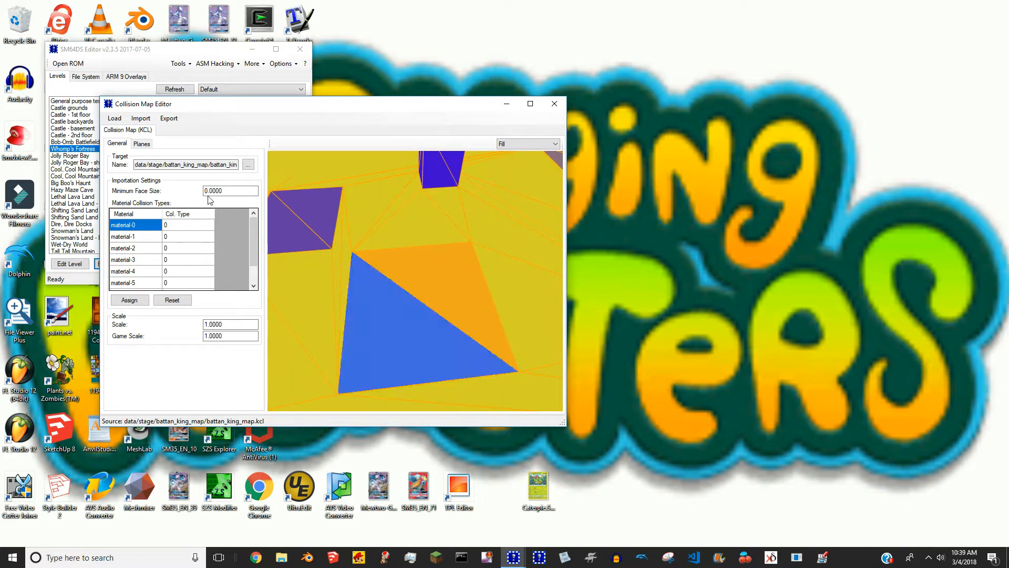
{"action": "left_click", "coordinate": [139, 145]}
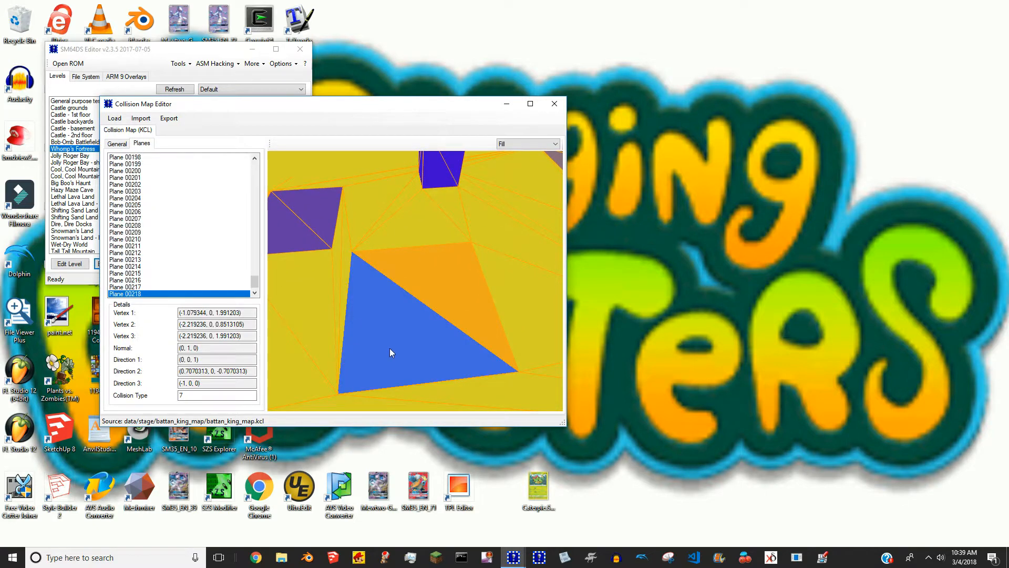
{"action": "right_click_drag", "start_coordinate": [361, 295], "coordinate": [408, 318]}
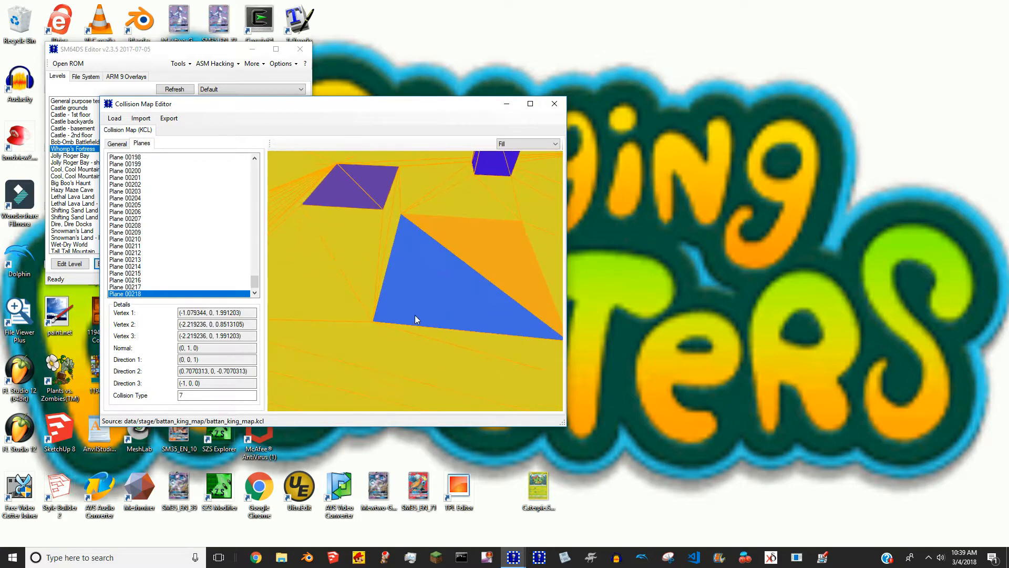
{"action": "left_click", "coordinate": [554, 104]}
Compare the level view with its collision map and check the lava plane's details again.
{"action": "double_click", "coordinate": [91, 149]}
{"action": "right_click_drag", "start_coordinate": [361, 225], "coordinate": [552, 285]}
{"action": "left_click", "coordinate": [604, 117]}
{"action": "left_click", "coordinate": [119, 264]}
{"action": "right_click_drag", "start_coordinate": [529, 243], "coordinate": [449, 279]}
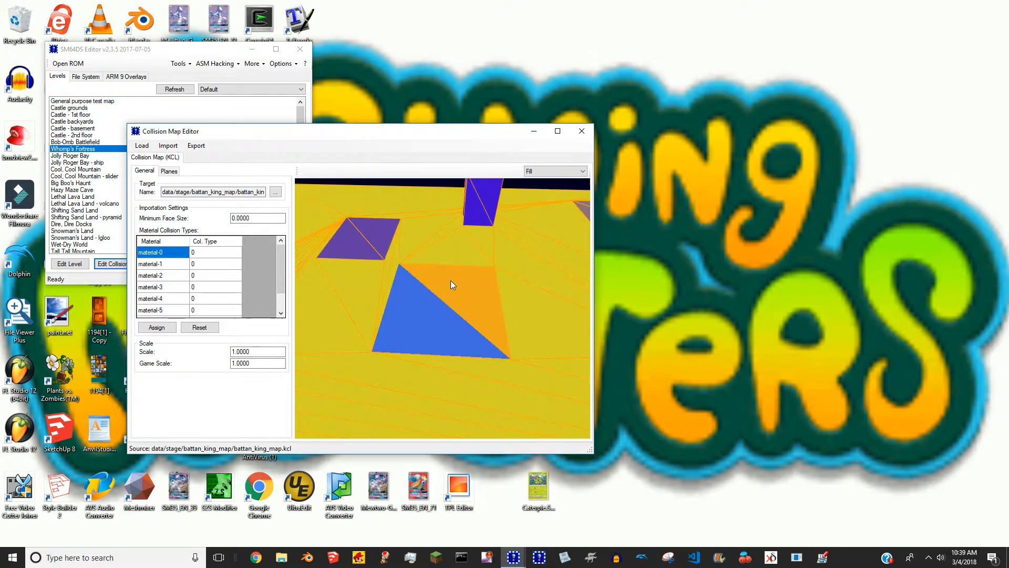
{"action": "left_click", "coordinate": [169, 170]}
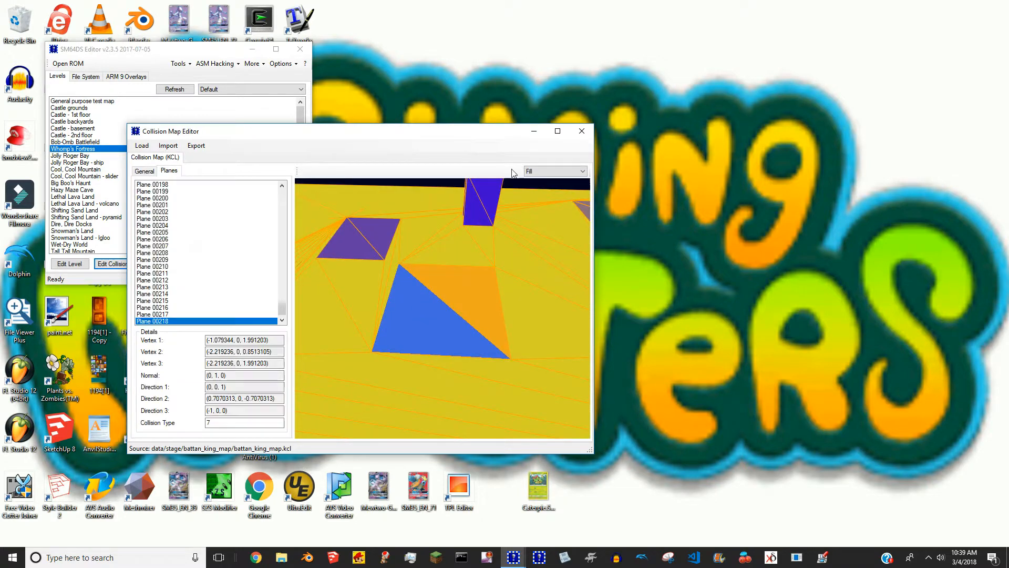
{"action": "left_click", "coordinate": [581, 131]}
View the lava patch in the level and inspect the collision type of its other triangular plane in the collision map.
{"action": "double_click", "coordinate": [81, 150]}
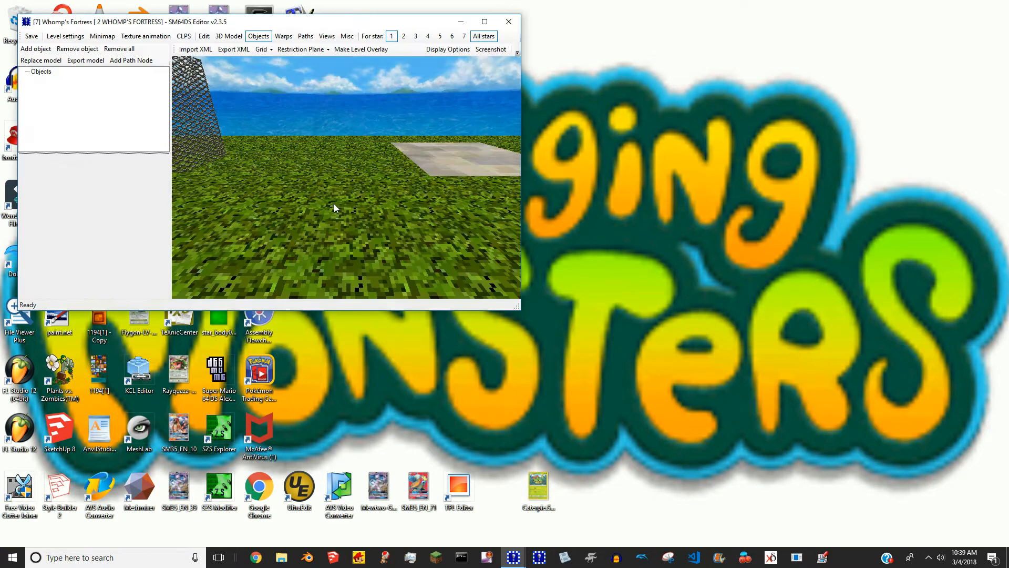
{"action": "right_click_drag", "start_coordinate": [272, 136], "coordinate": [340, 114]}
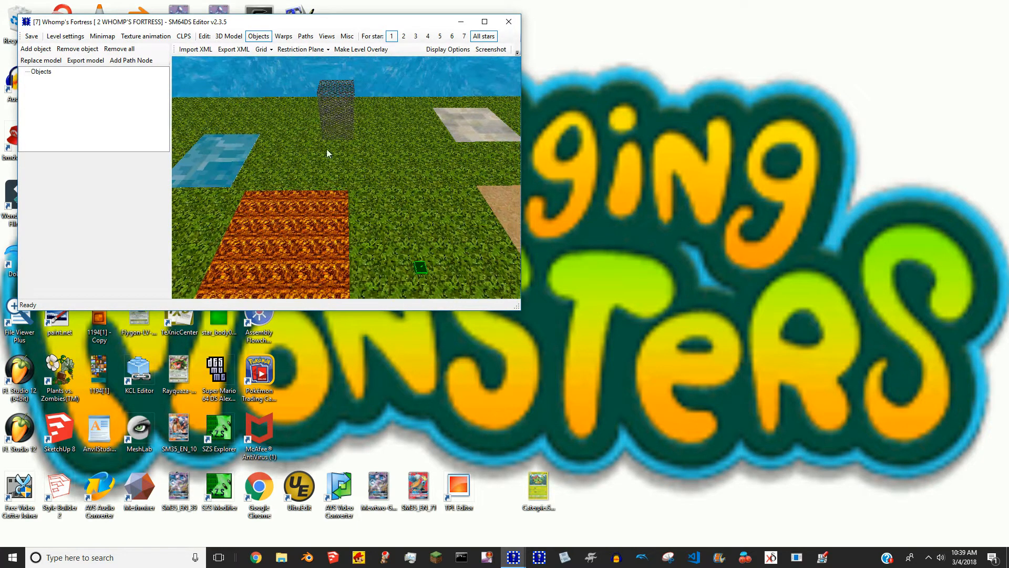
{"action": "left_click", "coordinate": [508, 22]}
{"action": "left_click", "coordinate": [127, 267]}
{"action": "right_click_drag", "start_coordinate": [333, 215], "coordinate": [315, 277]}
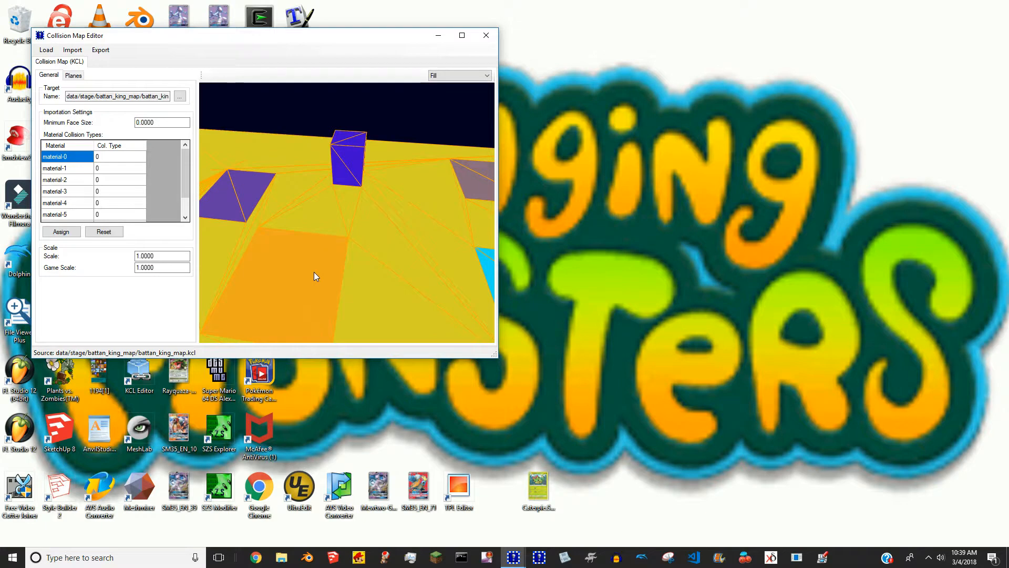
{"action": "left_click", "coordinate": [73, 75]}
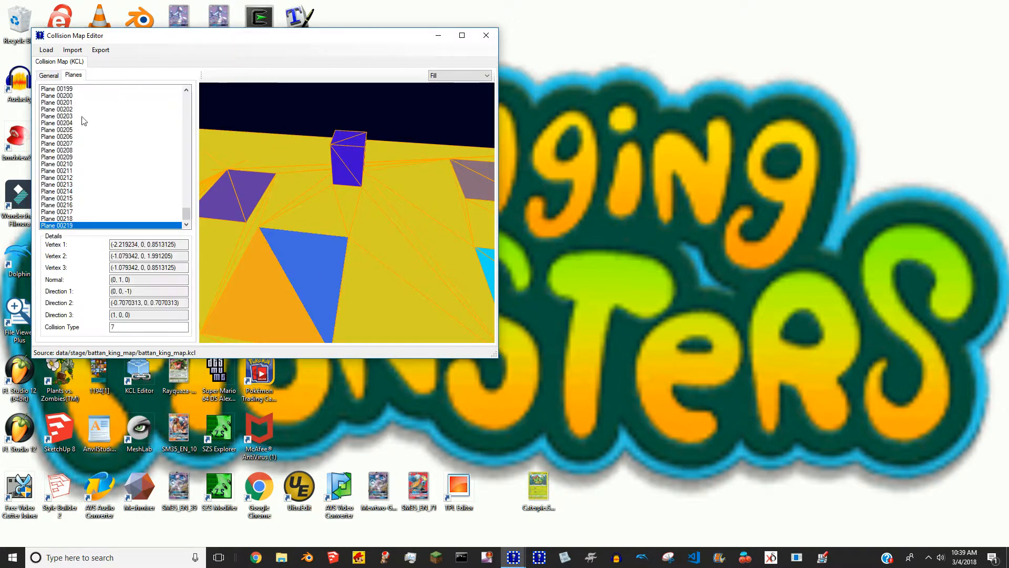
{"action": "left_click", "coordinate": [322, 264]}
{"action": "left_click", "coordinate": [486, 35]}
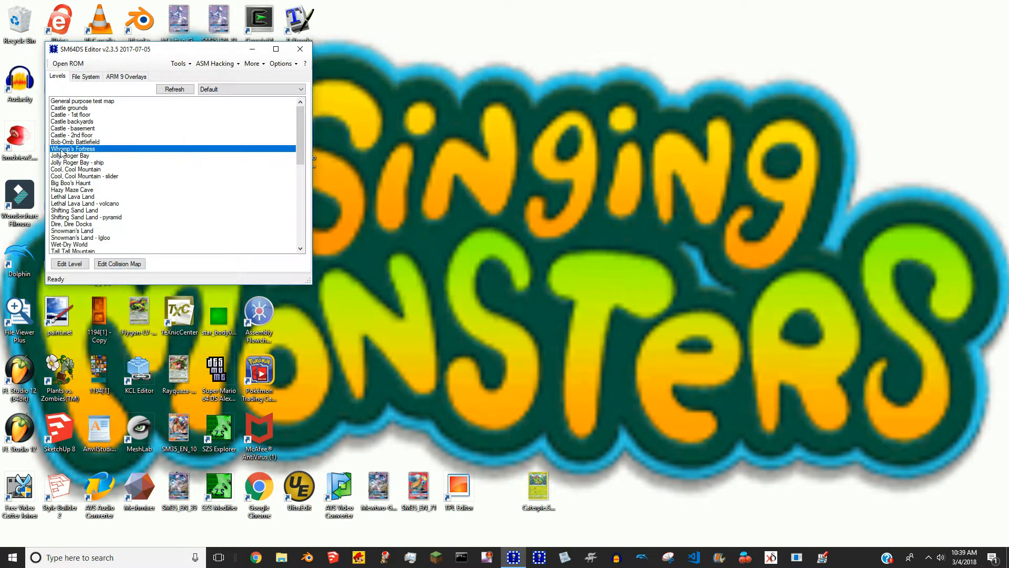
Open the CLPS data of Whomp's Fortress and set the texture of entry 7 to 0.
{"action": "double_click", "coordinate": [61, 152]}
{"action": "left_click", "coordinate": [210, 63]}
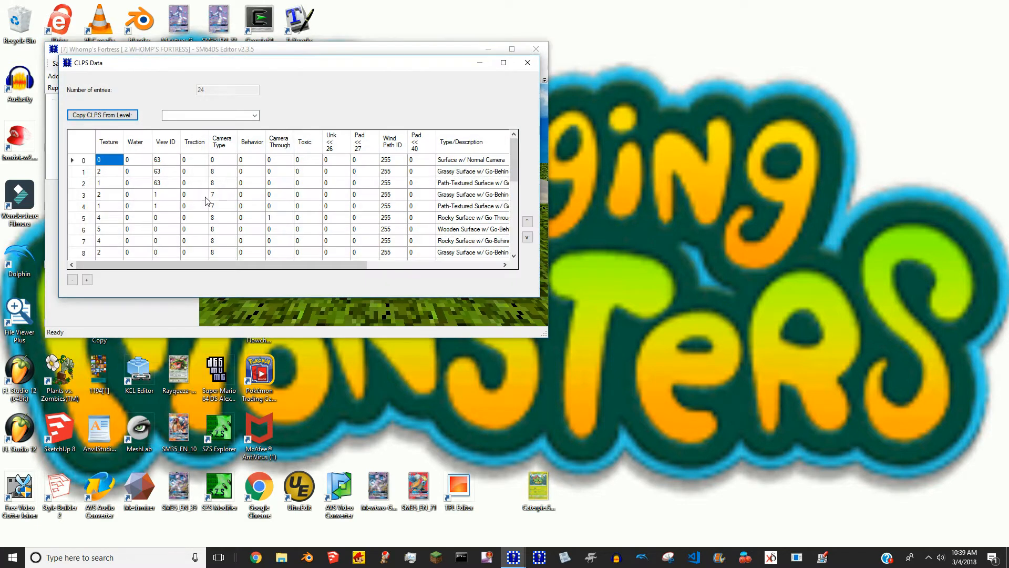
{"action": "left_click", "coordinate": [105, 241]}
{"action": "left_click", "coordinate": [103, 242]}
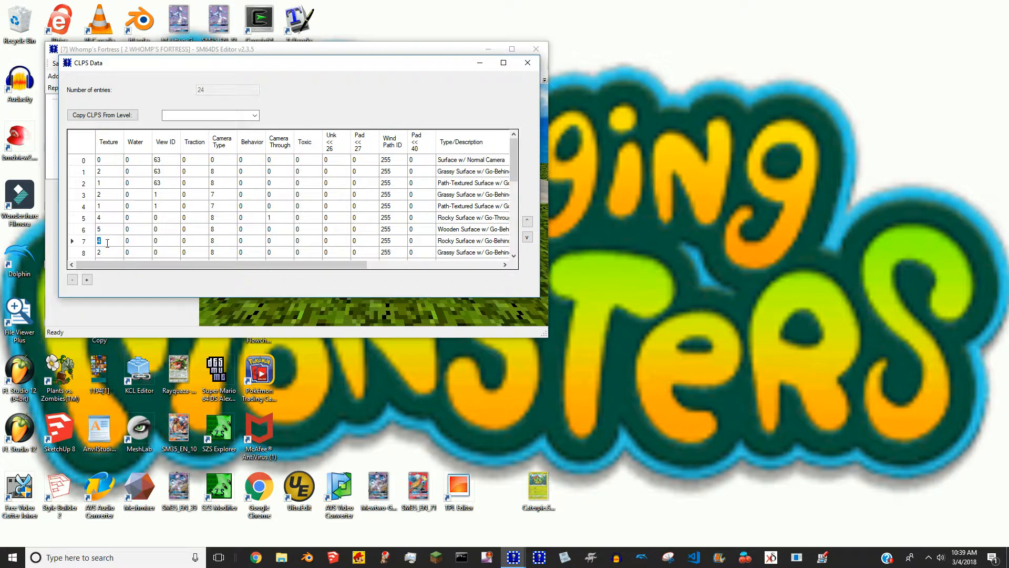
{"action": "type", "text": "0"}
Set the camera type of CLPS entries 1 through 8 to 0.
{"action": "left_click", "coordinate": [228, 175]}
{"action": "type", "text": "0"}
{"action": "left_click", "coordinate": [221, 184]}
{"action": "type", "text": "0"}
{"action": "left_click", "coordinate": [221, 196]}
{"action": "type", "text": "0"}
{"action": "left_click", "coordinate": [221, 209]}
{"action": "type", "text": "0"}
{"action": "left_click", "coordinate": [226, 243]}
{"action": "type", "text": "0"}
{"action": "left_click", "coordinate": [226, 254]}
{"action": "type", "text": "0"}
{"action": "left_click", "coordinate": [252, 256]}
Set the View ID of CLPS entries 3 through 8 to 63.
{"action": "left_click", "coordinate": [165, 208]}
{"action": "type", "text": "63"}
{"action": "left_click", "coordinate": [162, 195]}
{"action": "type", "text": "63"}
{"action": "left_click", "coordinate": [167, 218]}
{"action": "left_click", "coordinate": [166, 217]}
{"action": "type", "text": "63"}
{"action": "left_click", "coordinate": [166, 229]}
{"action": "type", "text": "63"}
{"action": "left_click", "coordinate": [166, 241]}
{"action": "type", "text": "63"}
{"action": "left_click", "coordinate": [168, 253]}
{"action": "type", "text": "63"}
{"action": "left_click", "coordinate": [189, 254]}
Review the View ID values across the CLPS entries.
{"action": "left_click", "coordinate": [167, 228]}
{"action": "left_click", "coordinate": [166, 219]}
{"action": "left_click", "coordinate": [166, 219]}
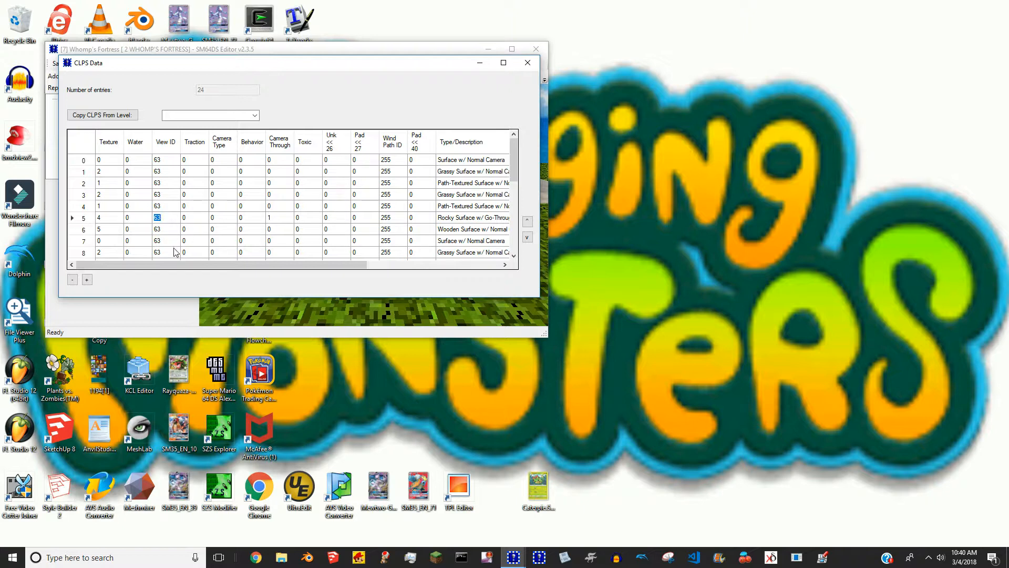
{"action": "scroll", "coordinate": [192, 232], "scroll_direction": "down", "scroll_amount": 1}
{"action": "left_click", "coordinate": [185, 220]}
{"action": "left_click", "coordinate": [171, 218]}
{"action": "scroll", "coordinate": [173, 210], "scroll_direction": "up", "scroll_amount": 1}
{"action": "left_click", "coordinate": [171, 173]}
{"action": "left_click", "coordinate": [202, 176]}
{"action": "left_click", "coordinate": [174, 177]}
Set the behavior of CLPS entry 7 to 1, and close the CLPS data and the level.
{"action": "left_click", "coordinate": [109, 242]}
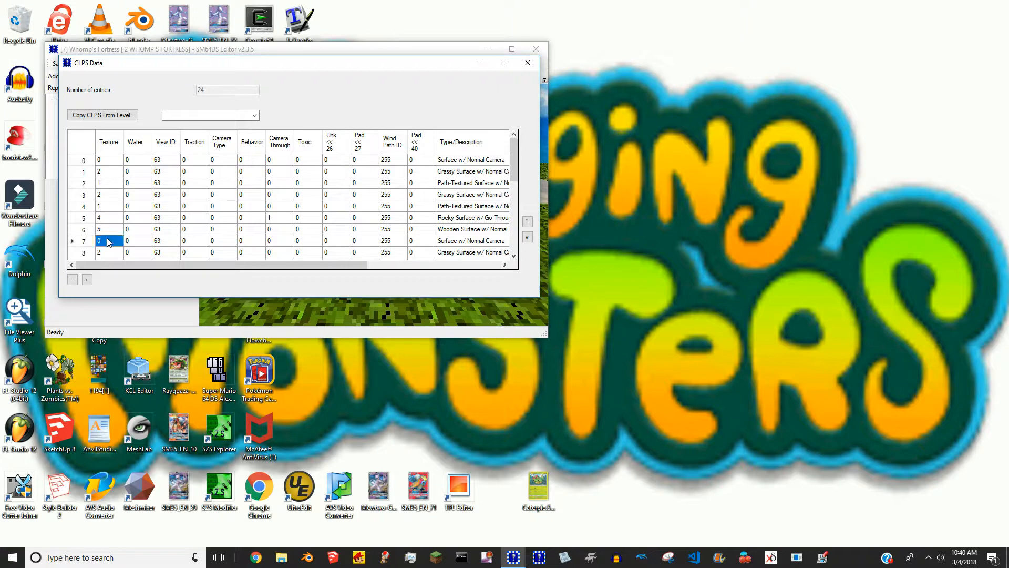
{"action": "left_click", "coordinate": [252, 241]}
{"action": "type", "text": "1"}
{"action": "left_click", "coordinate": [279, 241]}
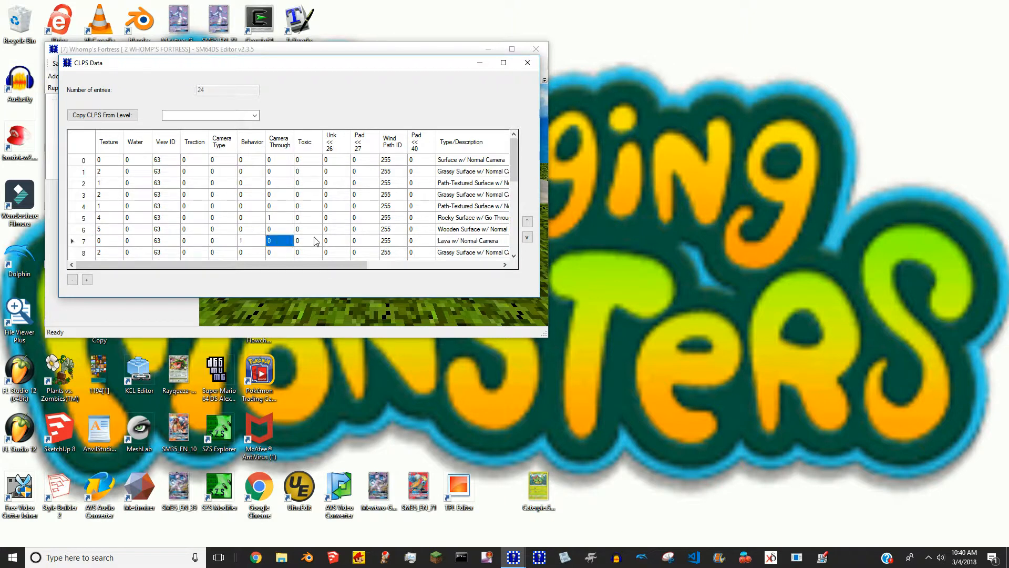
{"action": "left_click", "coordinate": [527, 63]}
{"action": "left_click_drag", "start_coordinate": [231, 251], "coordinate": [333, 260]}
{"action": "left_click", "coordinate": [536, 49]}
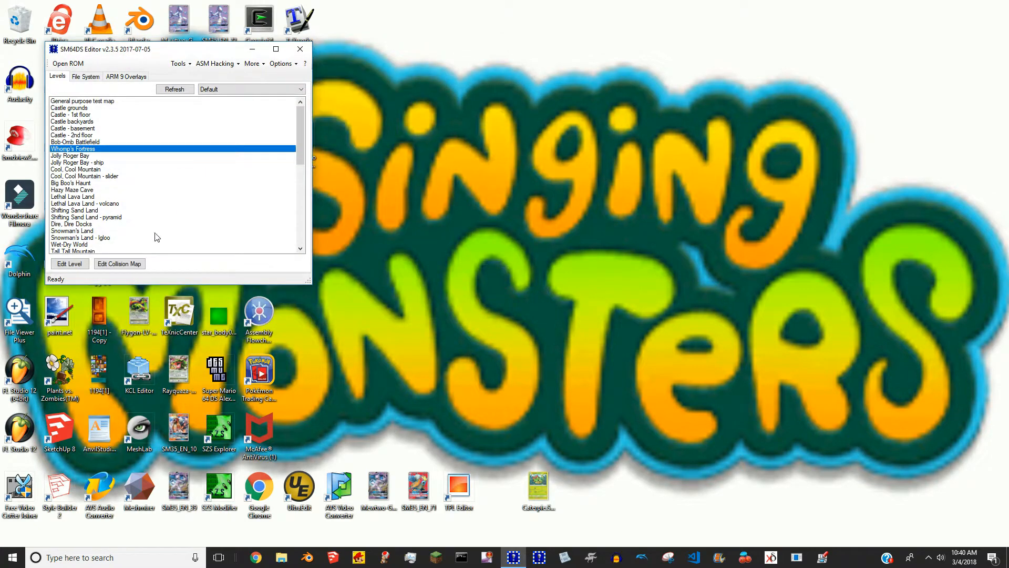
Examine the collision map of Whomp's Fortress and compare its surfaces with the textured level view.
{"action": "left_click", "coordinate": [120, 264]}
{"action": "left_click_drag", "start_coordinate": [389, 257], "coordinate": [421, 174]}
{"action": "left_click", "coordinate": [527, 76]}
{"action": "left_click", "coordinate": [69, 264]}
{"action": "left_click_drag", "start_coordinate": [447, 244], "coordinate": [307, 224]}
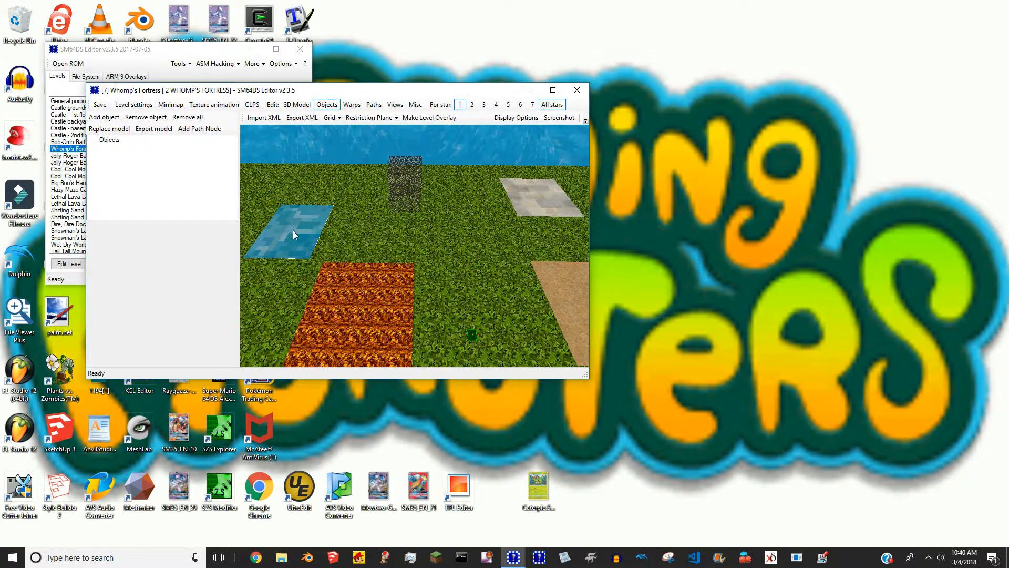
{"action": "left_click", "coordinate": [576, 90]}
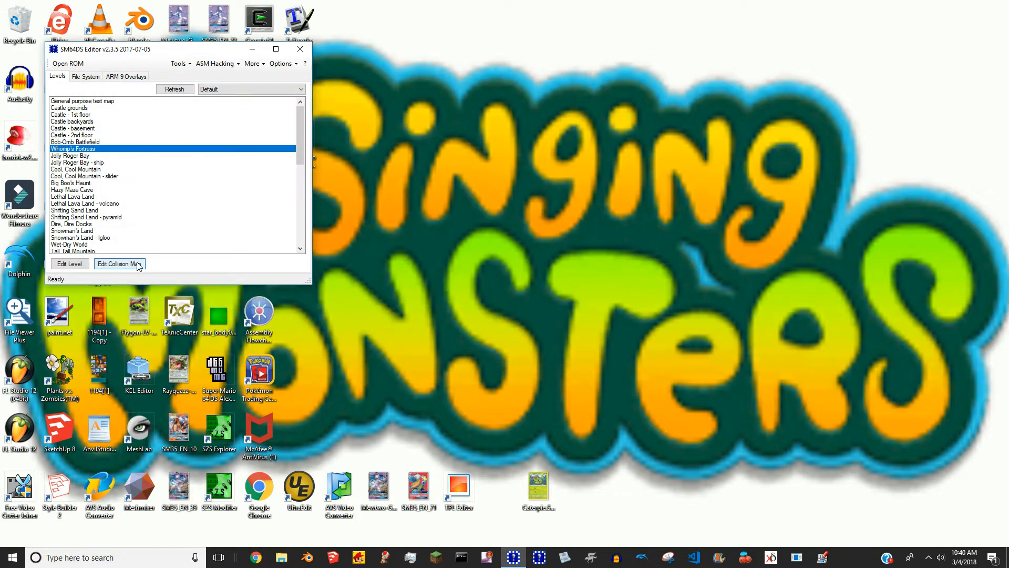
Look up the collision type of the water square's planes in the Whomp's Fortress collision map.
{"action": "left_click", "coordinate": [137, 264]}
{"action": "left_click_drag", "start_coordinate": [447, 225], "coordinate": [447, 284]}
{"action": "left_click", "coordinate": [142, 143]}
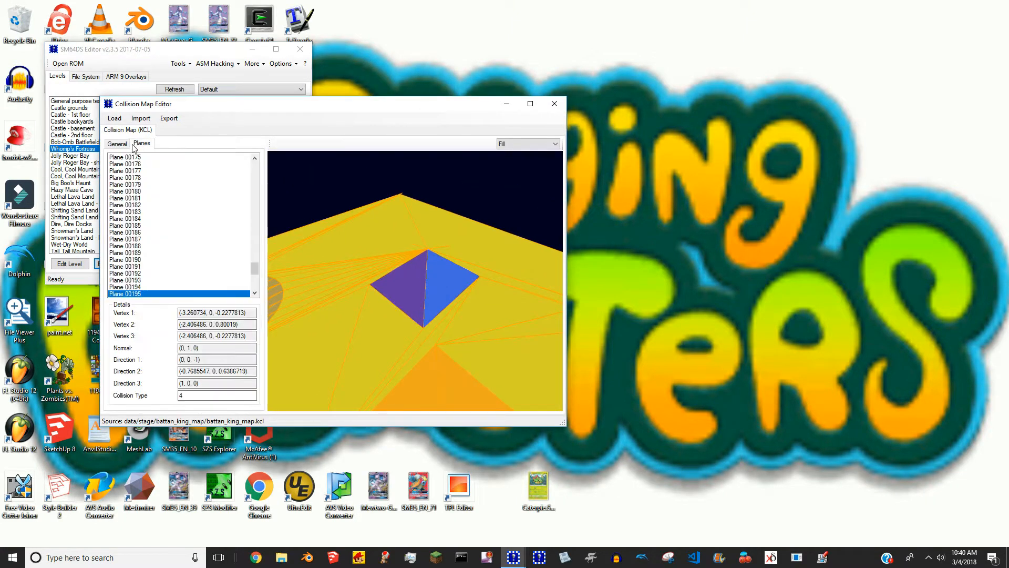
{"action": "left_click", "coordinate": [445, 289]}
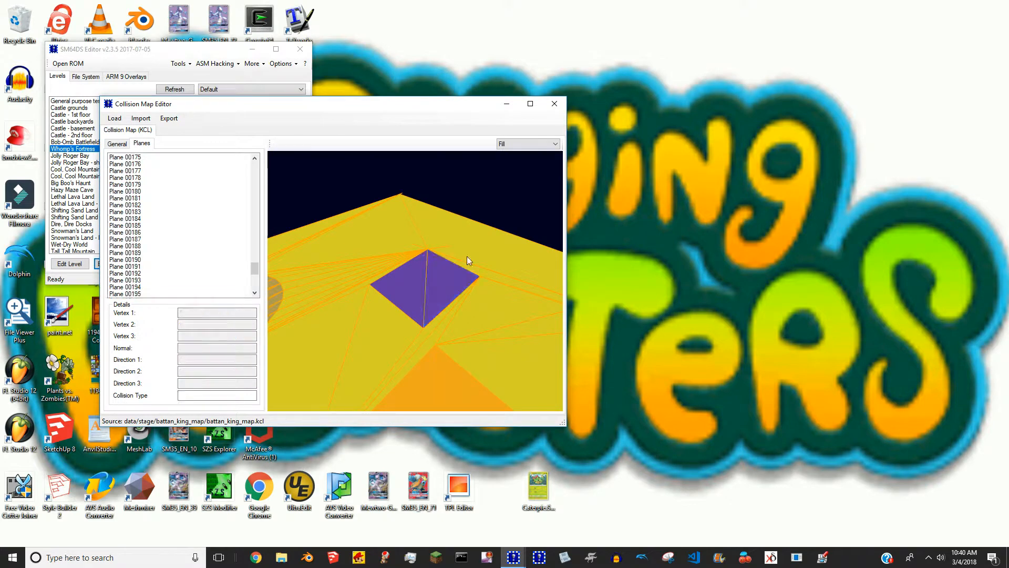
{"action": "left_click", "coordinate": [554, 104]}
In the Whomp's Fortress CLPS data, set the texture of entry 4 to 0 and its water value to 1.
{"action": "double_click", "coordinate": [80, 149]}
{"action": "left_click", "coordinate": [279, 131]}
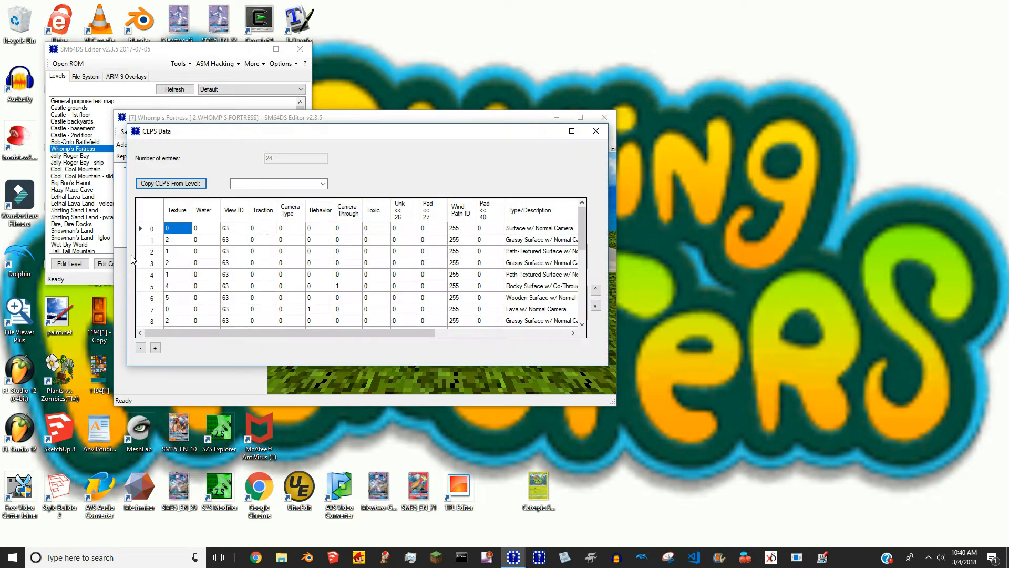
{"action": "left_click", "coordinate": [179, 274]}
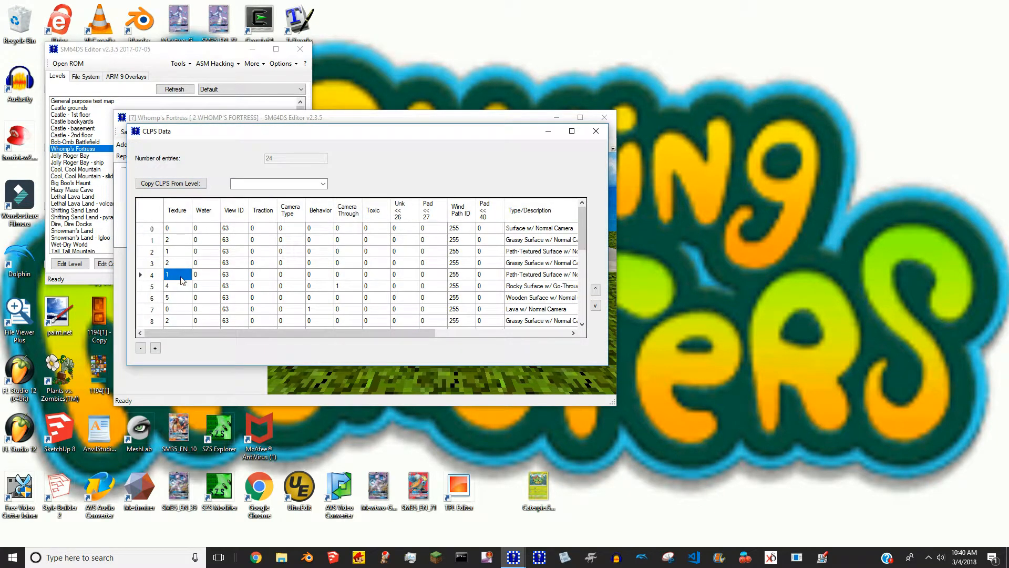
{"action": "type", "text": "0"}
{"action": "left_click", "coordinate": [197, 274]}
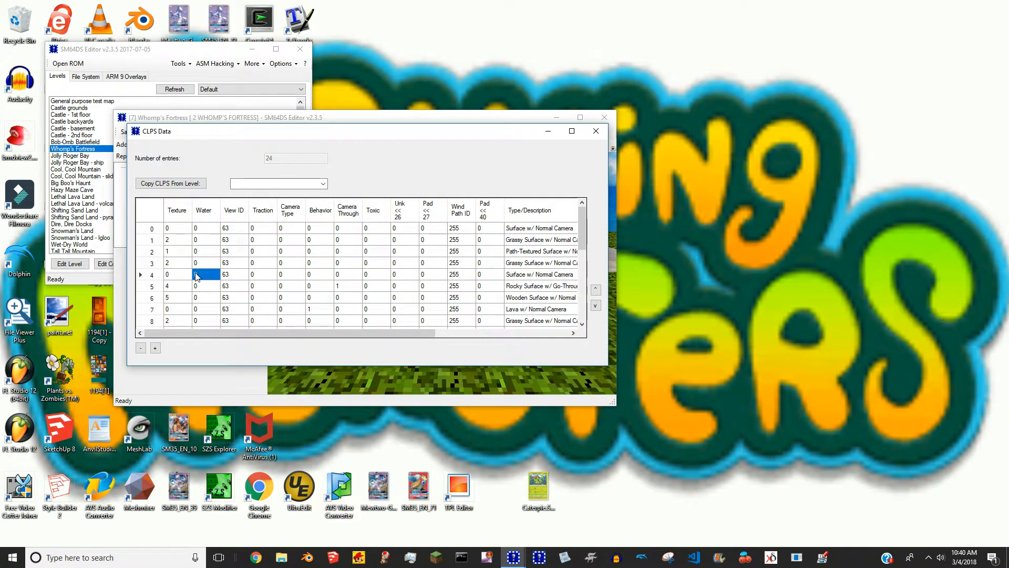
{"action": "type", "text": "1"}
{"action": "left_click", "coordinate": [234, 275]}
{"action": "left_click", "coordinate": [316, 275]}
{"action": "left_click", "coordinate": [261, 275]}
{"action": "left_click", "coordinate": [319, 274]}
{"action": "left_click", "coordinate": [352, 275]}
Set the Camera Through value of CLPS entry 5 to 0, and save and close the level.
{"action": "left_click", "coordinate": [353, 285]}
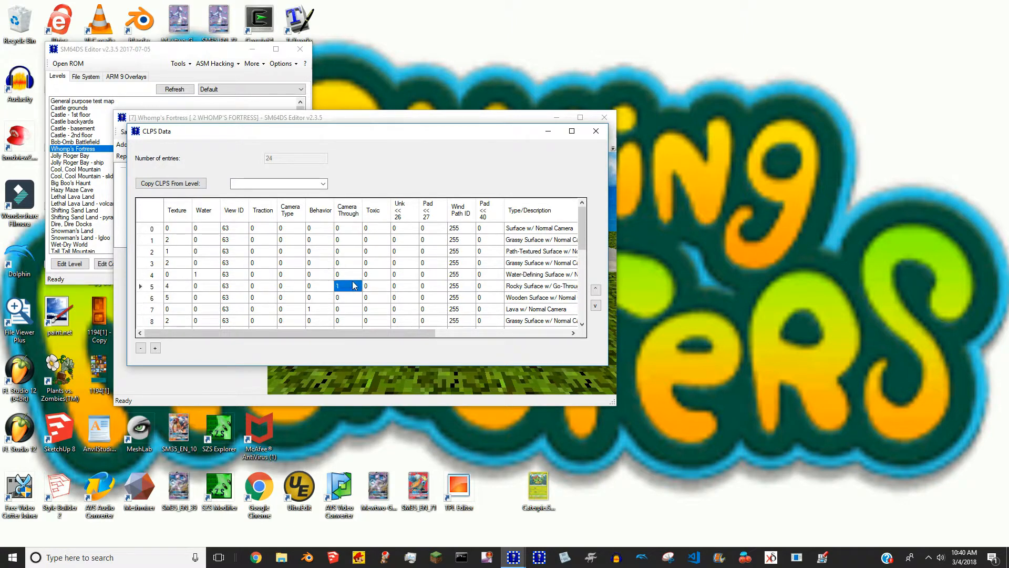
{"action": "type", "text": "0"}
{"action": "left_click", "coordinate": [354, 298]}
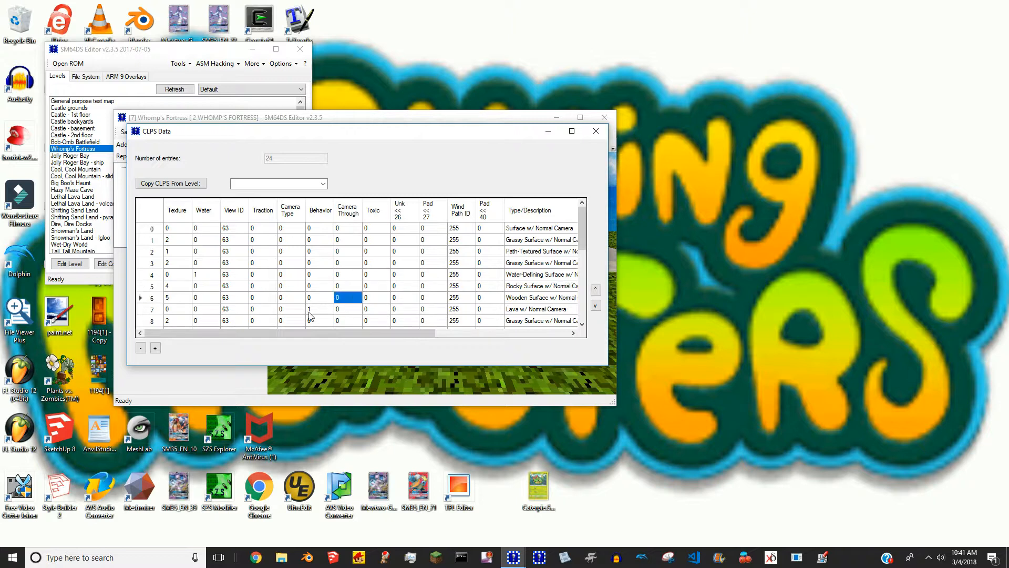
{"action": "scroll", "coordinate": [264, 290], "scroll_direction": "down", "scroll_amount": 2}
{"action": "scroll", "coordinate": [263, 293], "scroll_direction": "up", "scroll_amount": 2}
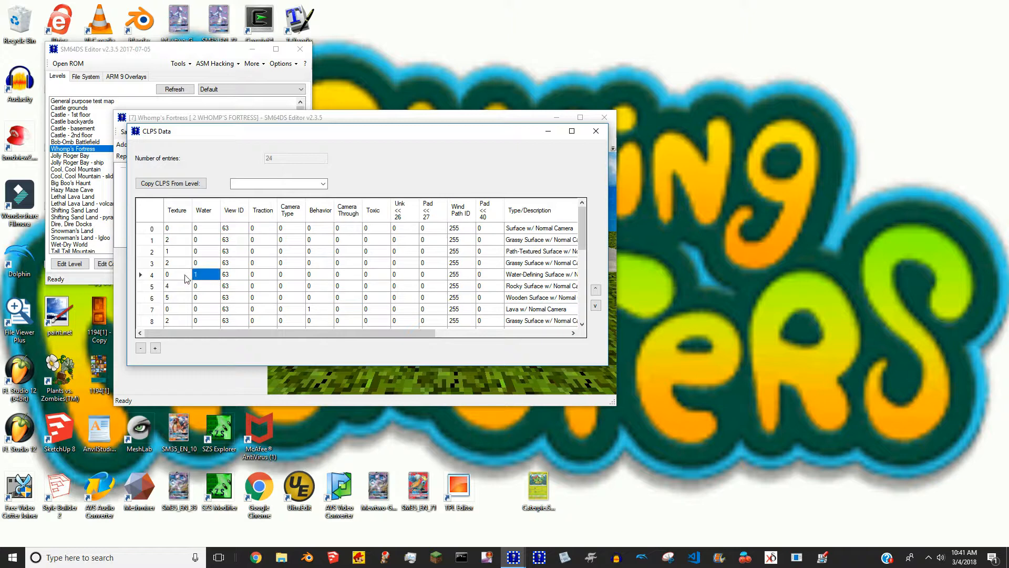
{"action": "left_click", "coordinate": [595, 131]}
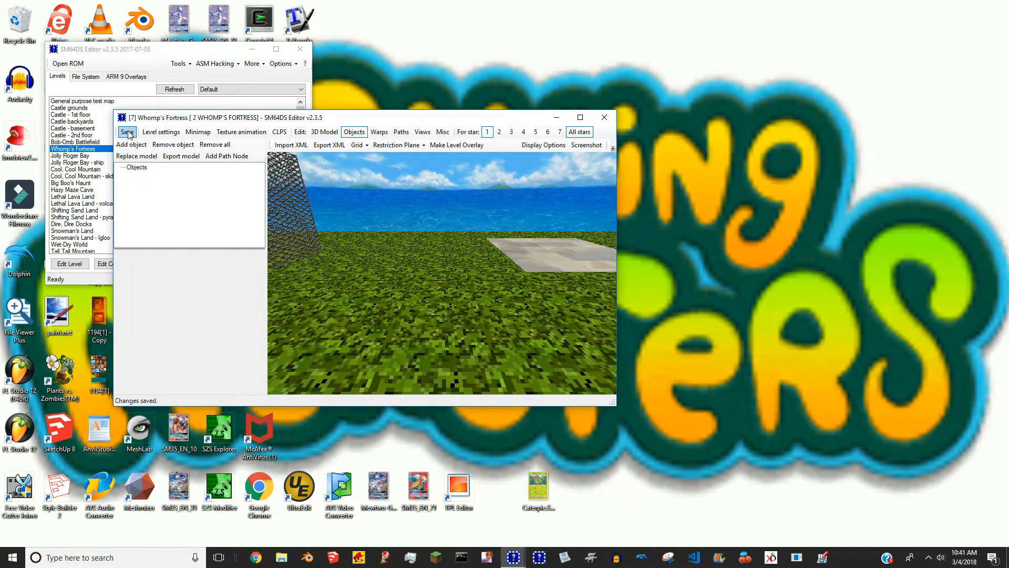
{"action": "left_click", "coordinate": [605, 117]}
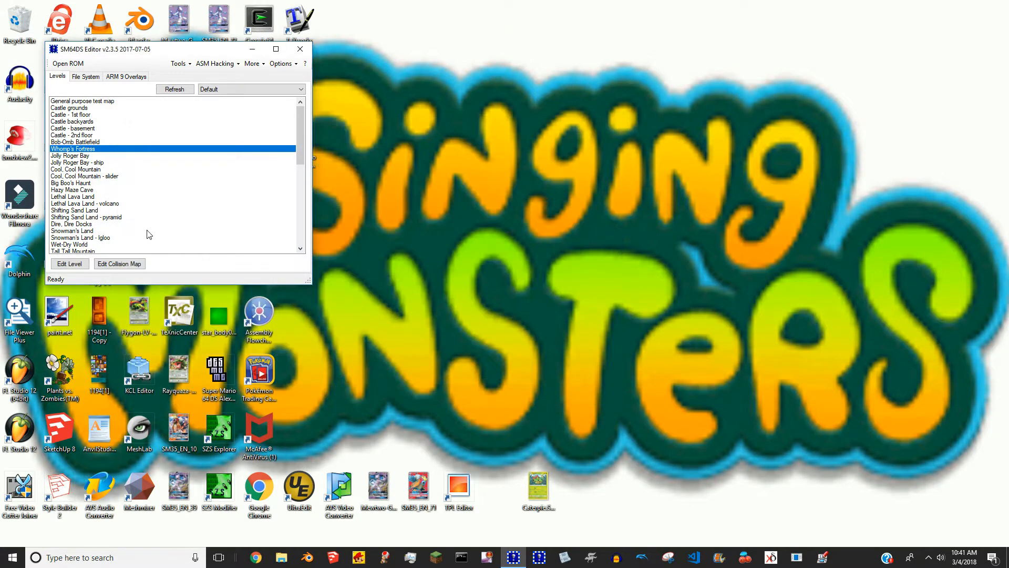
Examine the collision map and the white circular surface in the textured view of Whomp's Fortress.
{"action": "left_click", "coordinate": [126, 263]}
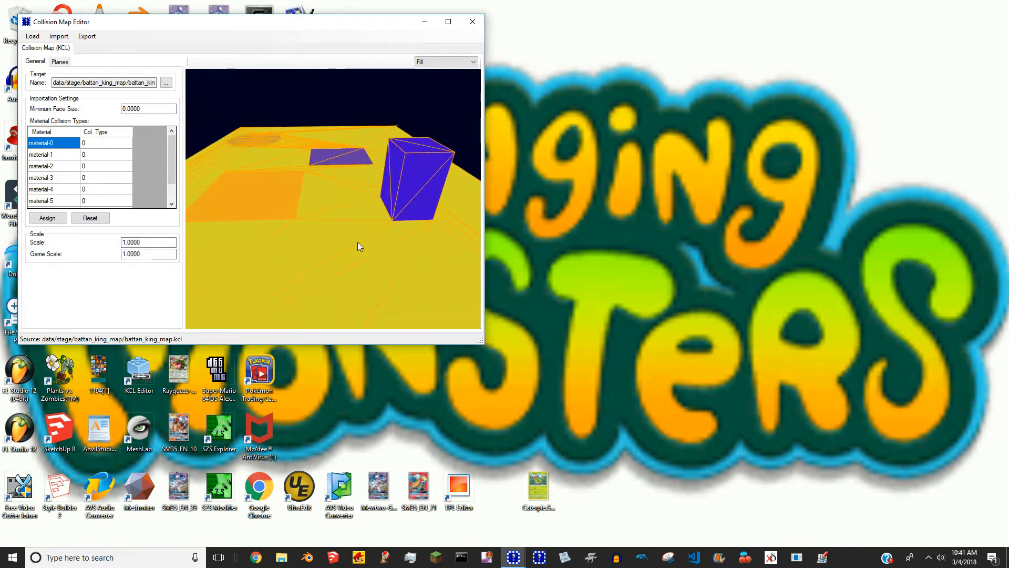
{"action": "left_click", "coordinate": [473, 22]}
{"action": "double_click", "coordinate": [79, 151]}
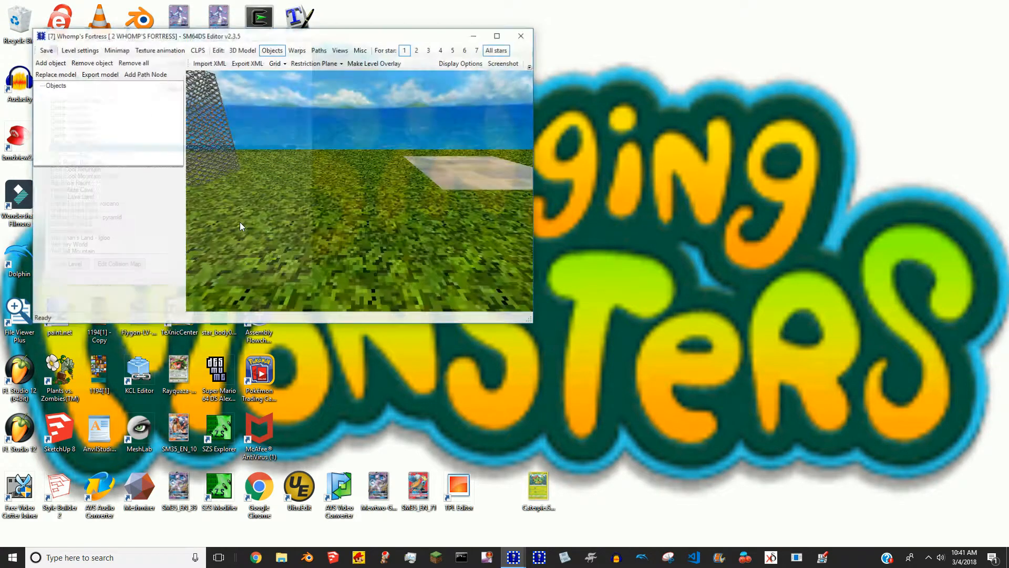
{"action": "right_click_drag", "start_coordinate": [282, 250], "coordinate": [498, 178]}
{"action": "right_click_drag", "start_coordinate": [260, 172], "coordinate": [365, 240]}
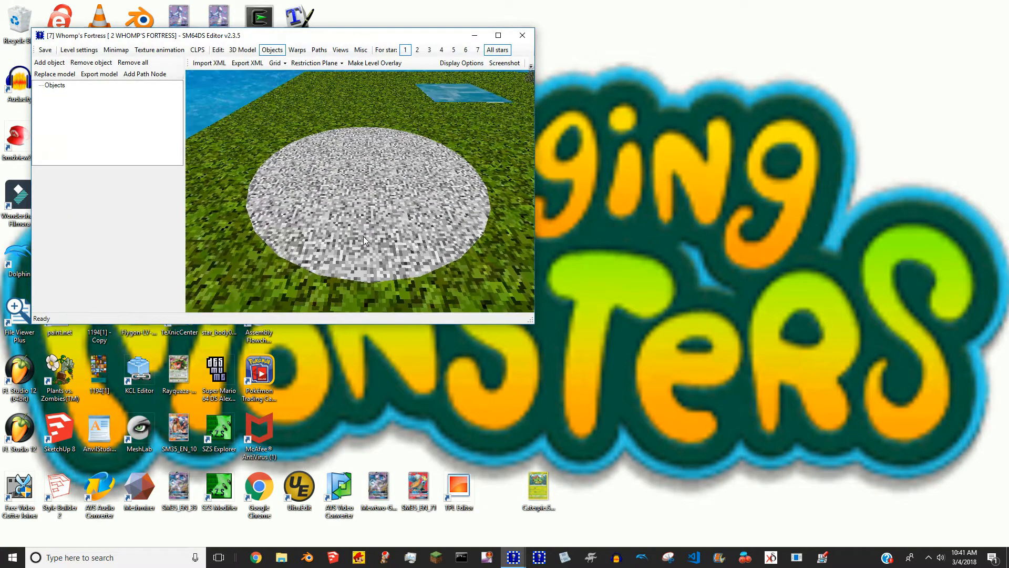
{"action": "right_click_drag", "start_coordinate": [383, 203], "coordinate": [338, 227]}
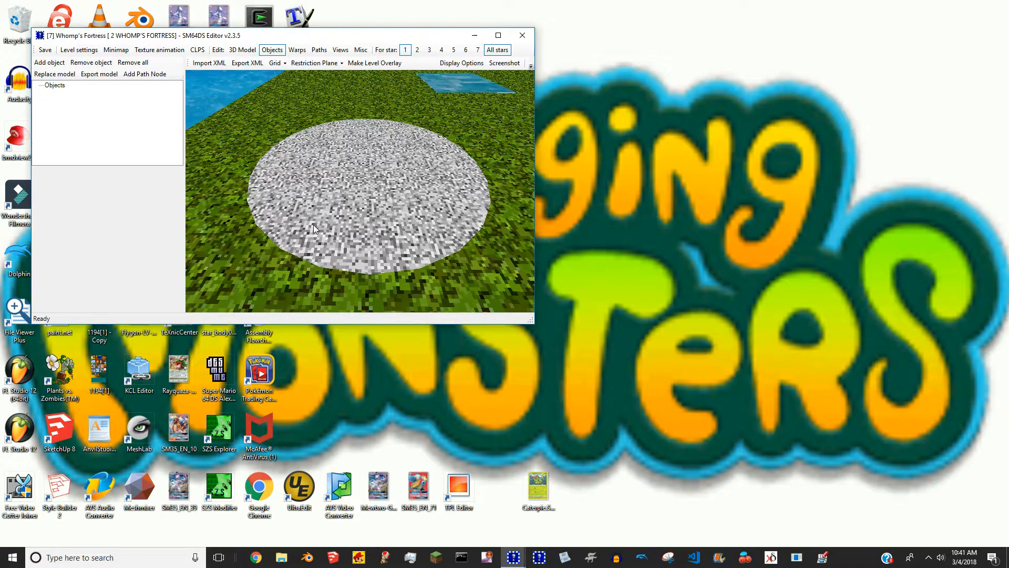
{"action": "right_click_drag", "start_coordinate": [401, 187], "coordinate": [213, 237]}
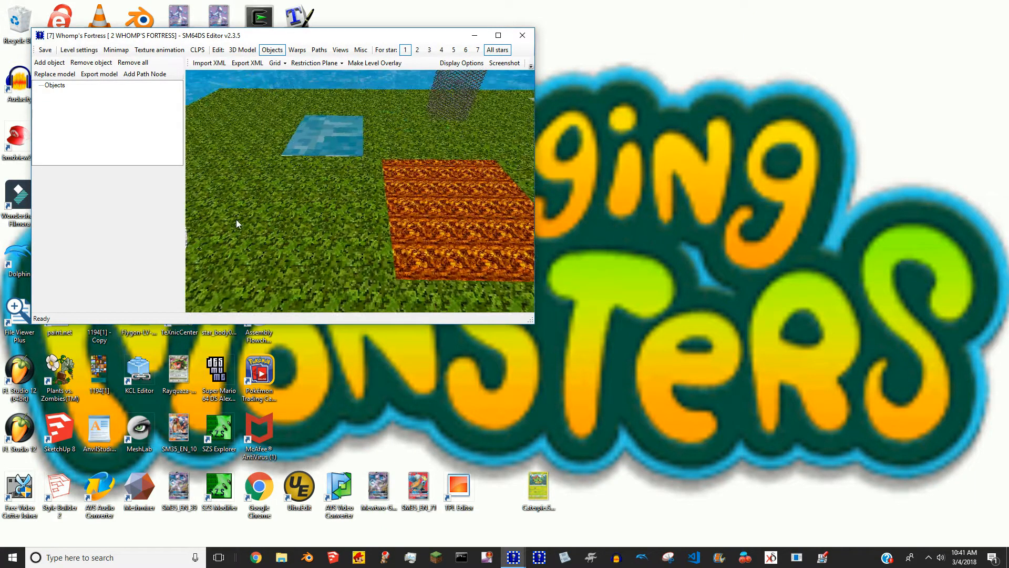
{"action": "right_click_drag", "start_coordinate": [360, 159], "coordinate": [393, 154]}
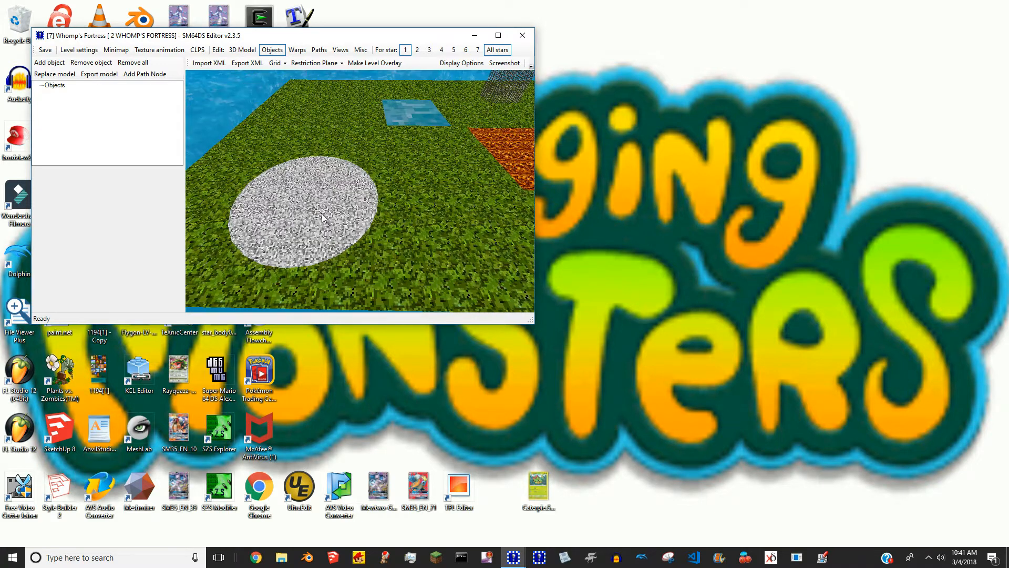
{"action": "left_click", "coordinate": [513, 40]}
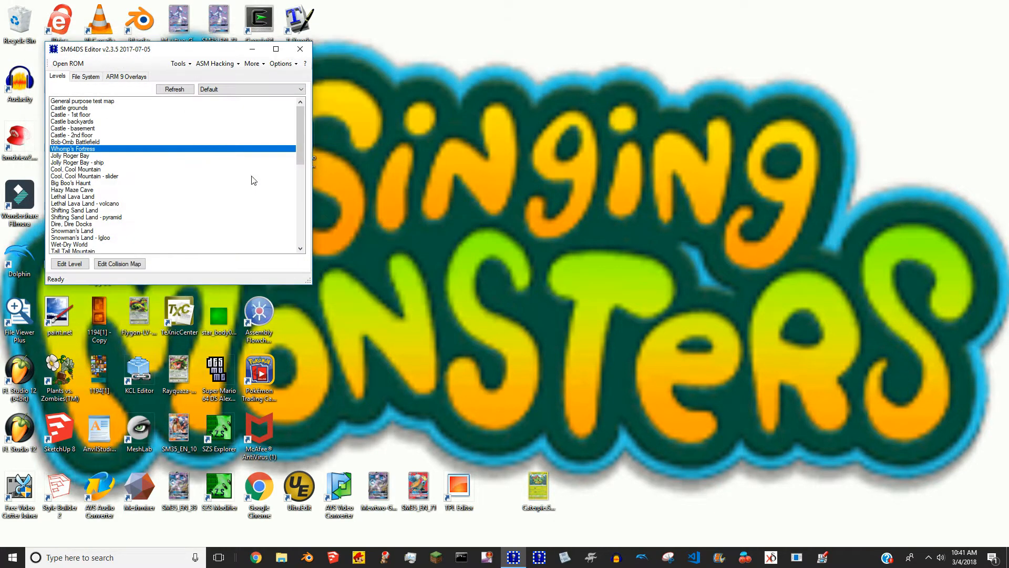
Look up the collision type of the circular surface's planes in the Whomp's Fortress collision map.
{"action": "left_click", "coordinate": [132, 264]}
{"action": "right_click_drag", "start_coordinate": [263, 181], "coordinate": [428, 275]}
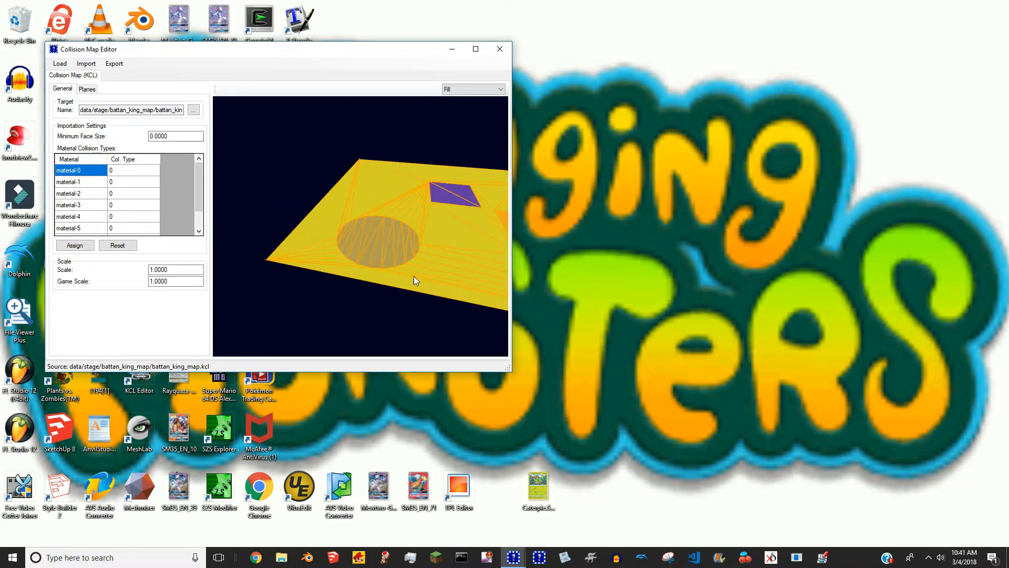
{"action": "scroll", "coordinate": [380, 270], "scroll_direction": "up", "scroll_amount": 5}
{"action": "left_click", "coordinate": [385, 245]}
{"action": "left_click", "coordinate": [85, 90]}
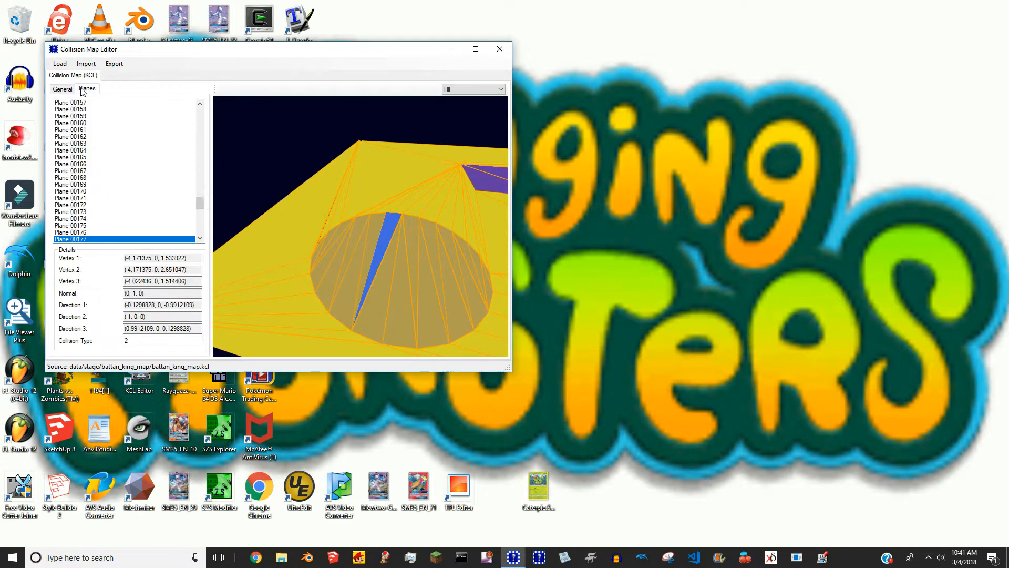
{"action": "left_click", "coordinate": [388, 237]}
{"action": "left_click", "coordinate": [499, 49]}
Open the CLPS data of Whomp's Fortress and select the texture value of entry 2.
{"action": "double_click", "coordinate": [66, 151]}
{"action": "left_click", "coordinate": [221, 74]}
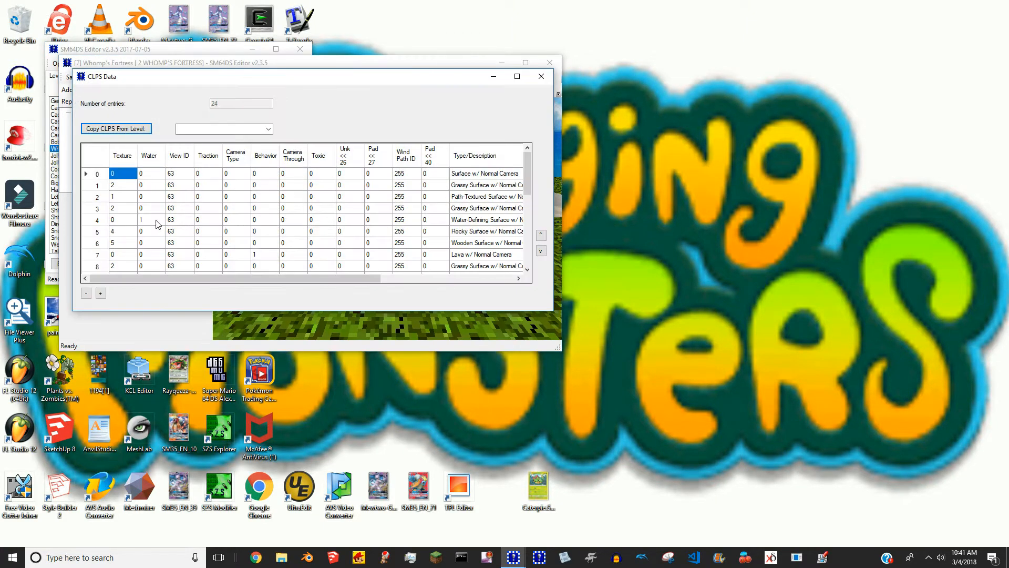
{"action": "left_click", "coordinate": [132, 202]}
{"action": "left_click", "coordinate": [121, 196]}
Try texture values 8 and 7 on CLPS entry 2.
{"action": "left_click", "coordinate": [145, 195]}
{"action": "left_click", "coordinate": [124, 198]}
{"action": "type", "text": "8"}
{"action": "left_click", "coordinate": [149, 195]}
{"action": "left_click", "coordinate": [133, 195]}
{"action": "type", "text": "7"}
{"action": "left_click", "coordinate": [144, 195]}
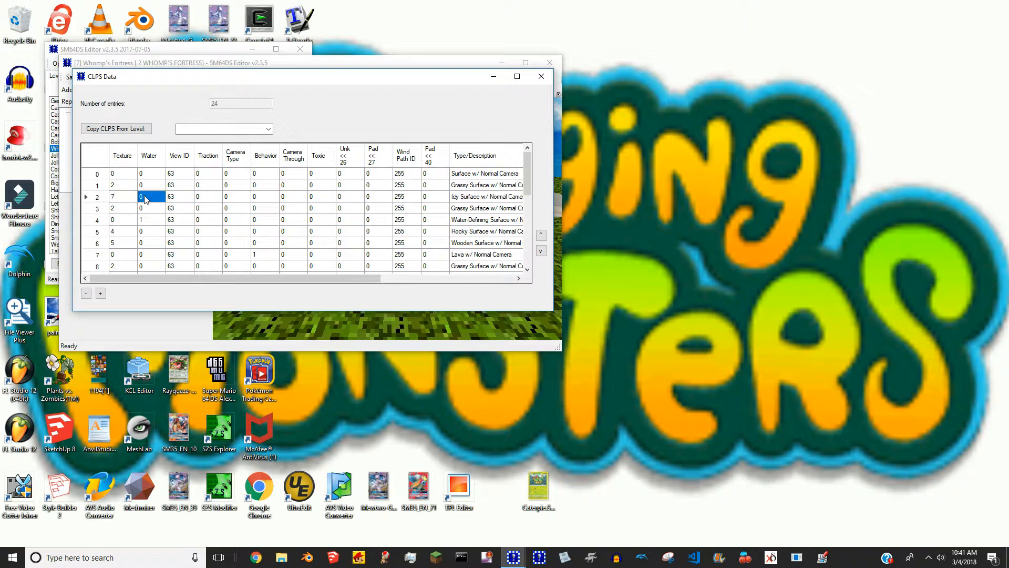
Set the texture of CLPS entry 2 to 6 for a snowy surface.
{"action": "left_click", "coordinate": [128, 198]}
{"action": "type", "text": "6"}
{"action": "left_click", "coordinate": [149, 200]}
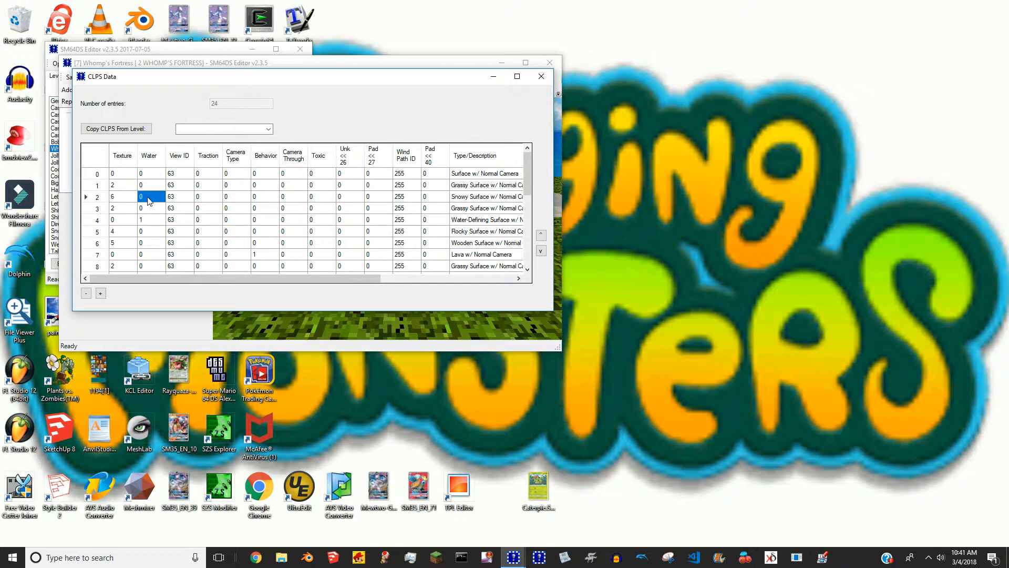
{"action": "left_click", "coordinate": [120, 199]}
Try traction values 3, 4 and 2 on CLPS entry 2.
{"action": "left_click", "coordinate": [213, 200]}
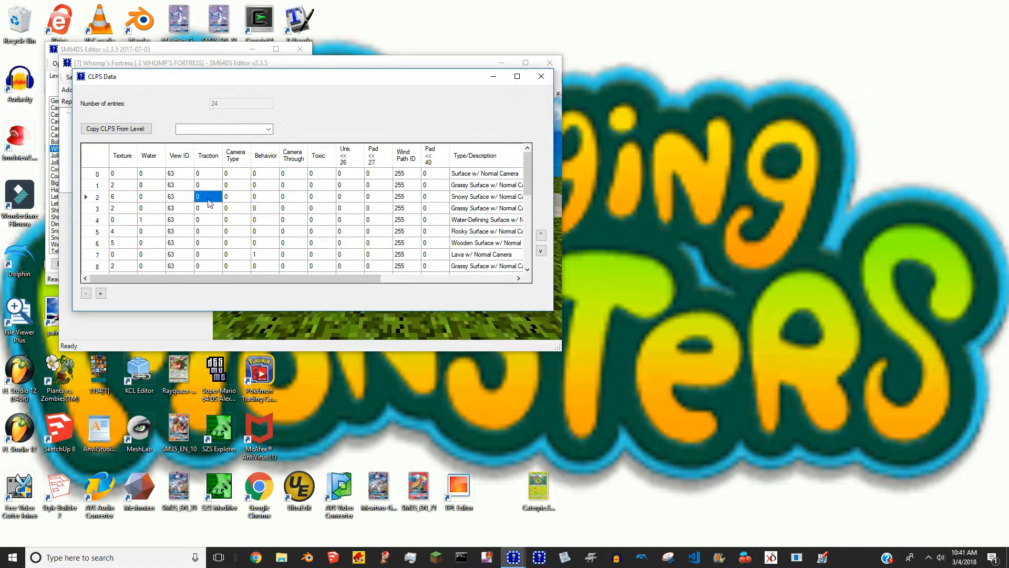
{"action": "type", "text": "3"}
{"action": "left_click", "coordinate": [240, 199]}
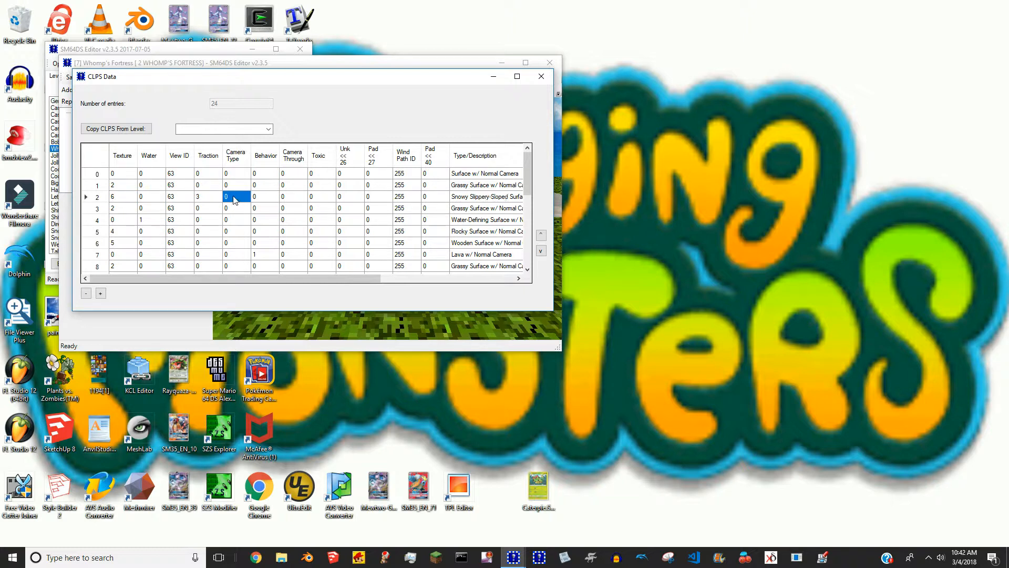
{"action": "left_click", "coordinate": [210, 200]}
{"action": "type", "text": "4"}
{"action": "left_click", "coordinate": [240, 198]}
{"action": "left_click", "coordinate": [216, 198]}
{"action": "type", "text": "2"}
{"action": "left_click", "coordinate": [237, 197]}
Set the traction of CLPS entry 2 to 4 and save the level.
{"action": "left_click", "coordinate": [213, 197]}
{"action": "type", "text": "4"}
{"action": "left_click", "coordinate": [234, 197]}
{"action": "left_click", "coordinate": [209, 202]}
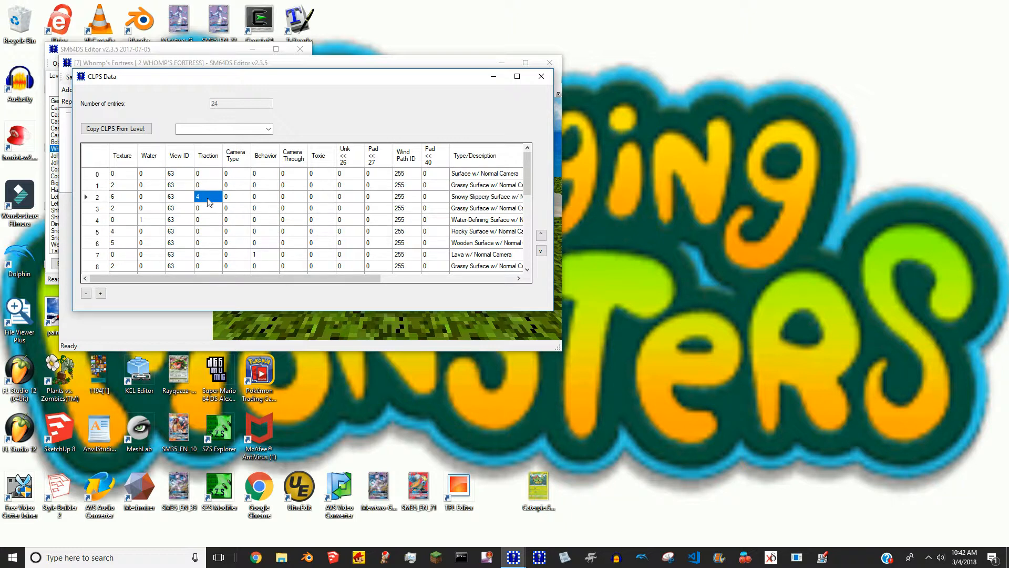
{"action": "left_click", "coordinate": [542, 79]}
{"action": "left_click", "coordinate": [76, 78]}
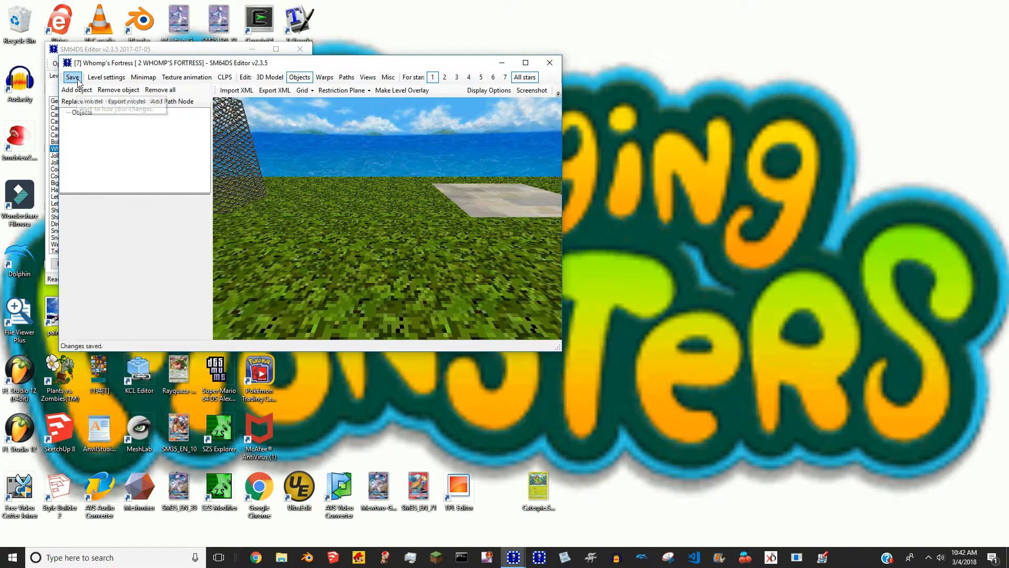
Reopen the CLPS data, try traction 3 on entry 2, and restore it to 4.
{"action": "left_click", "coordinate": [225, 78]}
{"action": "left_click", "coordinate": [216, 211]}
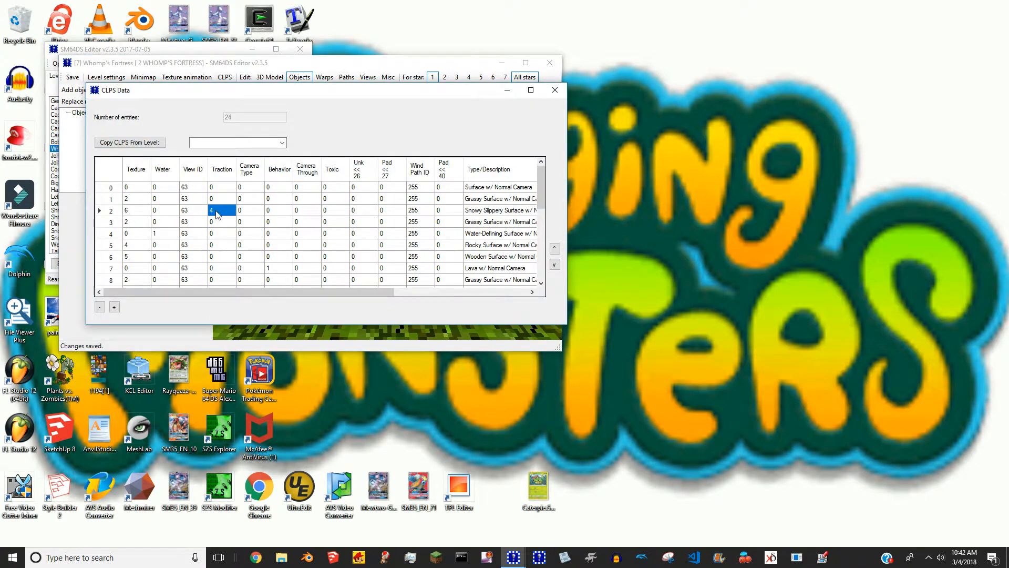
{"action": "key", "text": "Escape"}
{"action": "key", "text": "Escape"}
{"action": "type", "text": "3"}
{"action": "left_click", "coordinate": [255, 210]}
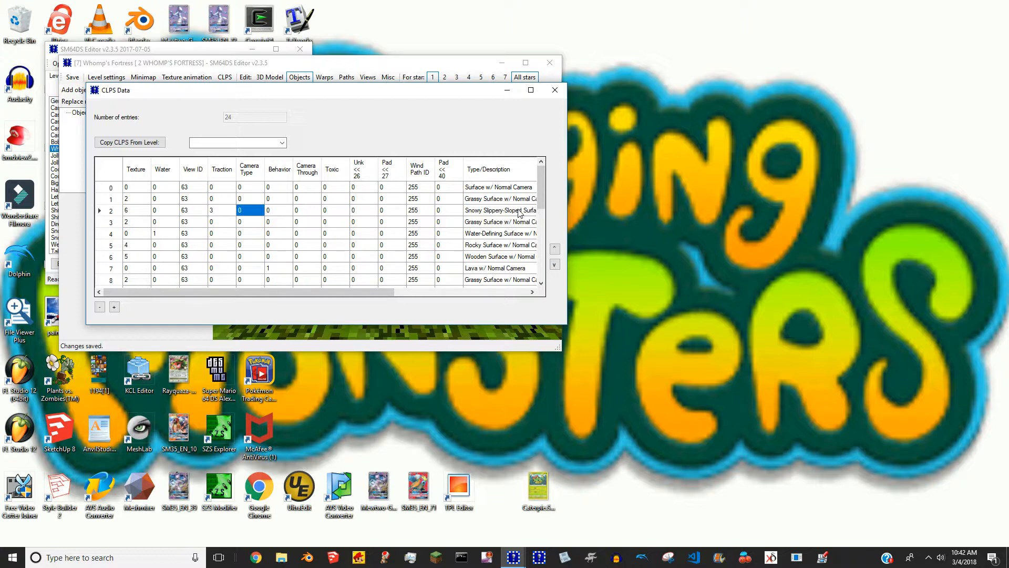
{"action": "left_click", "coordinate": [227, 210]}
{"action": "type", "text": "4"}
{"action": "left_click", "coordinate": [248, 211]}
{"action": "left_click", "coordinate": [226, 212]}
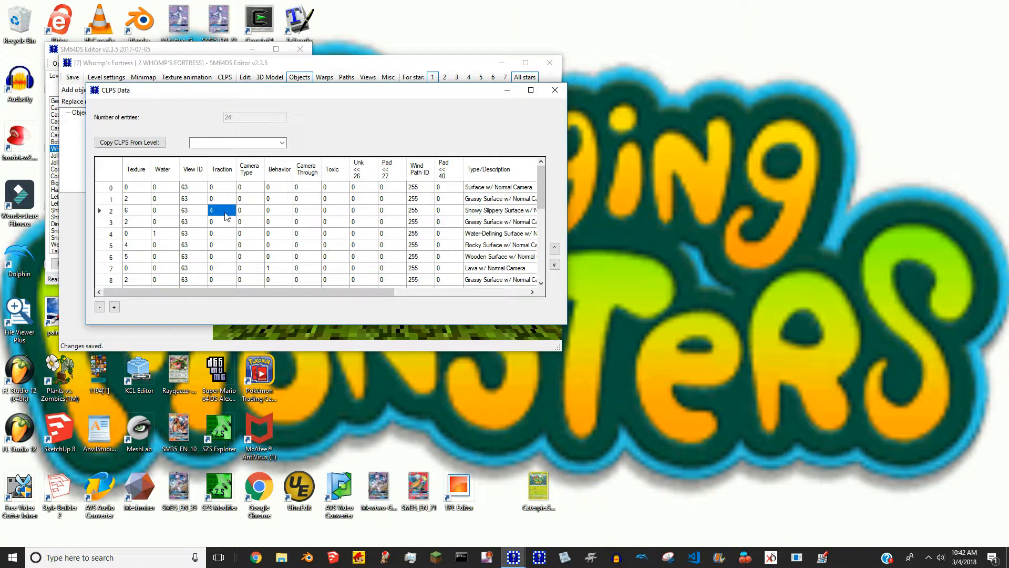
Switch the traction of CLPS entry 2 to 3 again to compare the surface descriptions, and return it to 4.
{"action": "type", "text": "3"}
{"action": "left_click", "coordinate": [249, 211]}
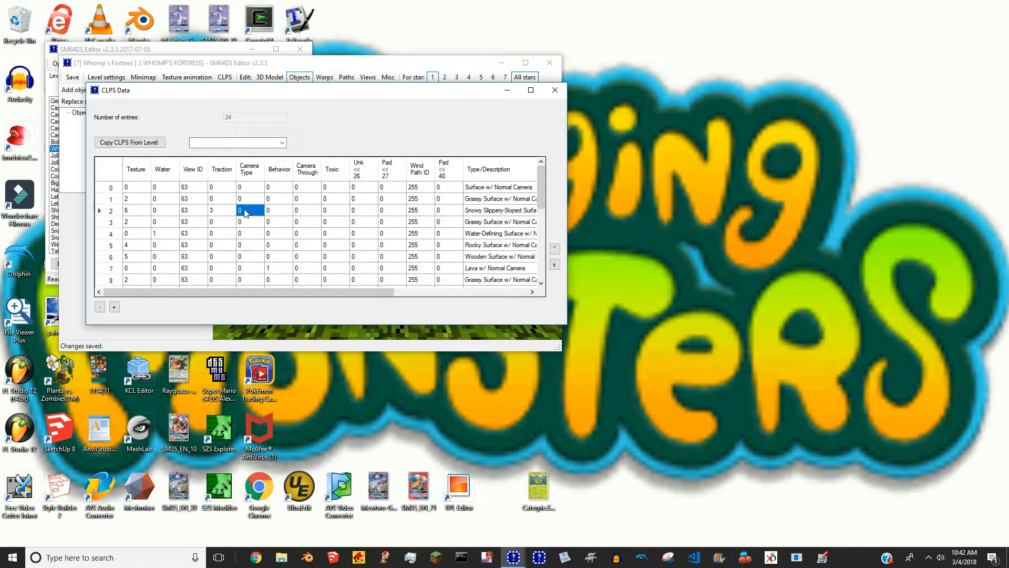
{"action": "left_click", "coordinate": [230, 212]}
{"action": "type", "text": "4"}
{"action": "left_click", "coordinate": [247, 213]}
{"action": "left_click", "coordinate": [130, 213]}
{"action": "left_click", "coordinate": [217, 211]}
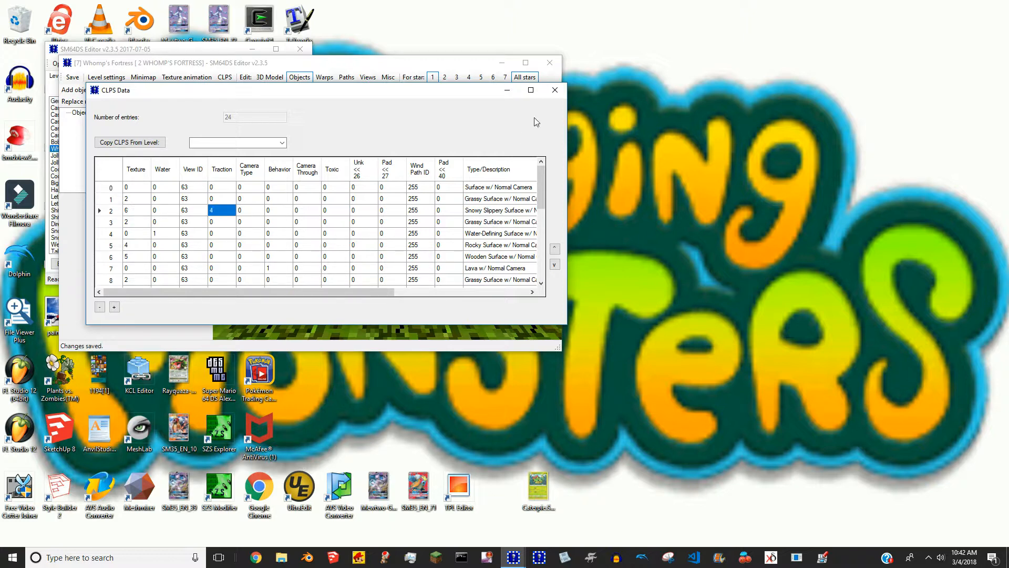
Close the CLPS data and the level, and reopen Whomp's Fortress for level editing.
{"action": "left_click", "coordinate": [554, 90]}
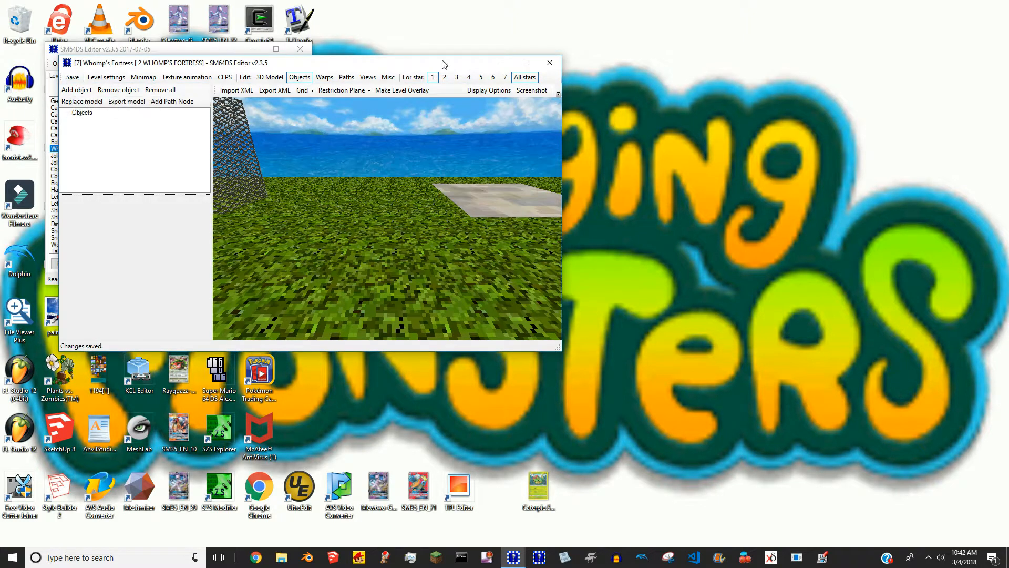
{"action": "left_click", "coordinate": [541, 63]}
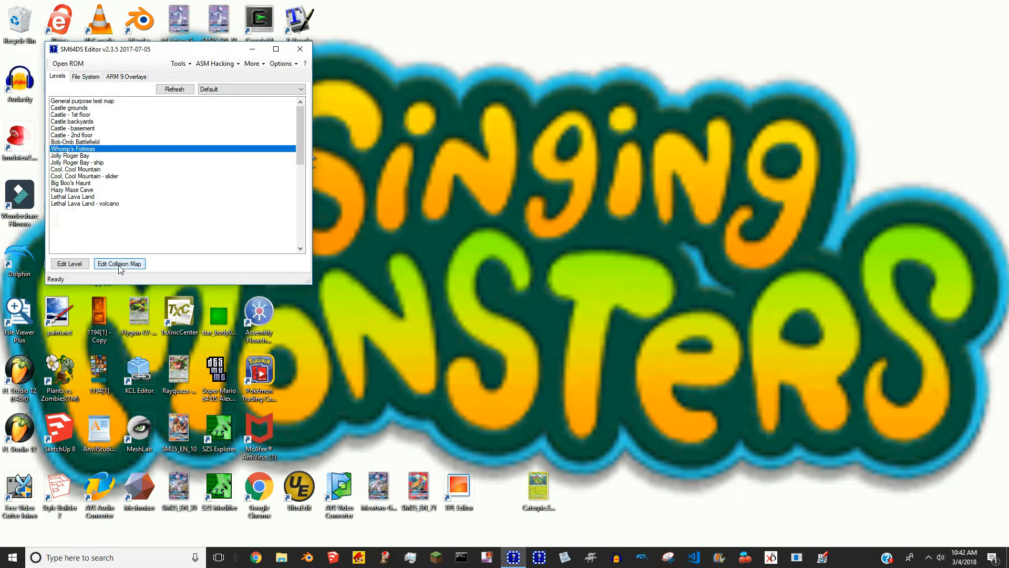
{"action": "left_click", "coordinate": [123, 265]}
{"action": "left_click", "coordinate": [553, 104]}
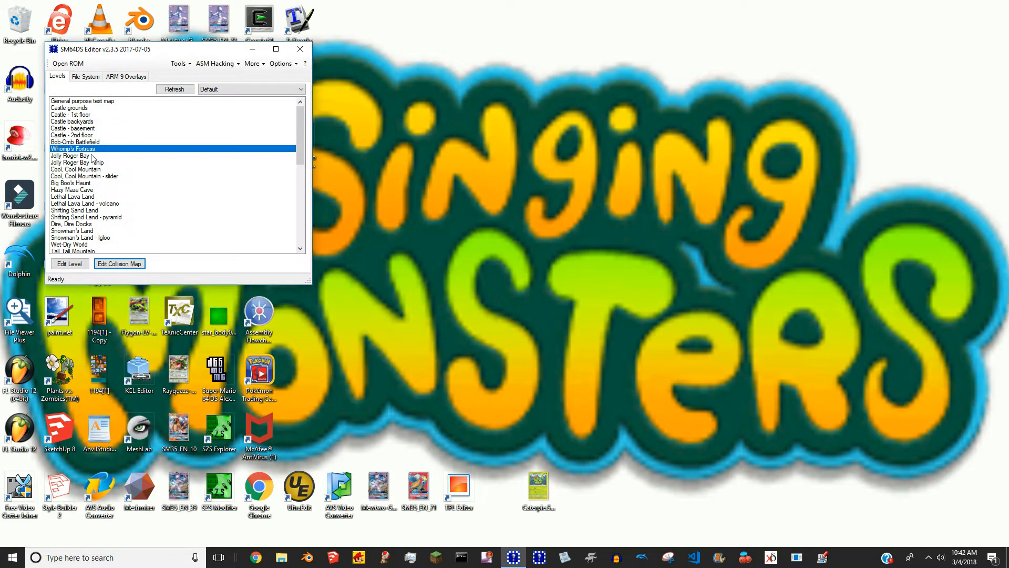
{"action": "double_click", "coordinate": [92, 151]}
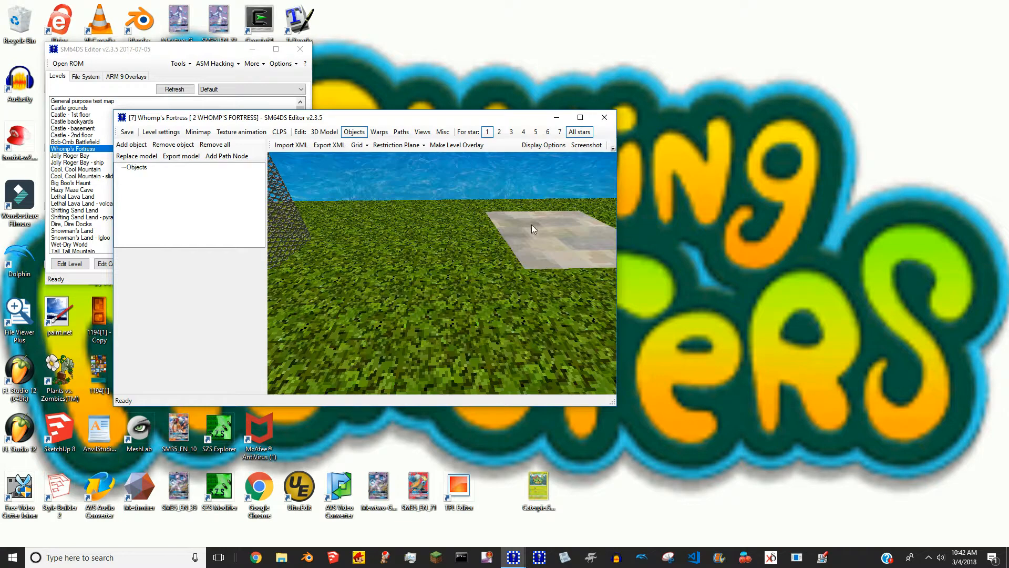
Close the level after viewing its stone patch, and look up that patch's collision type in the collision map.
{"action": "mouse_move", "coordinate": [473, 237]}
{"action": "left_mouse_down"}
{"action": "mouse_move", "coordinate": [429, 229]}
{"action": "mouse_move", "coordinate": [455, 238]}
{"action": "left_mouse_up"}
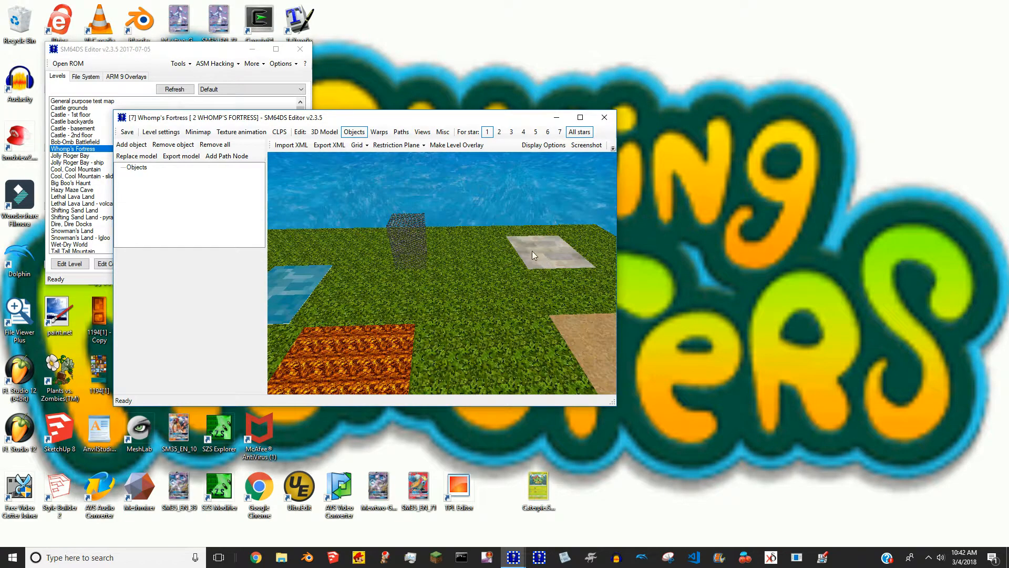
{"action": "left_click_drag", "start_coordinate": [507, 287], "coordinate": [538, 234]}
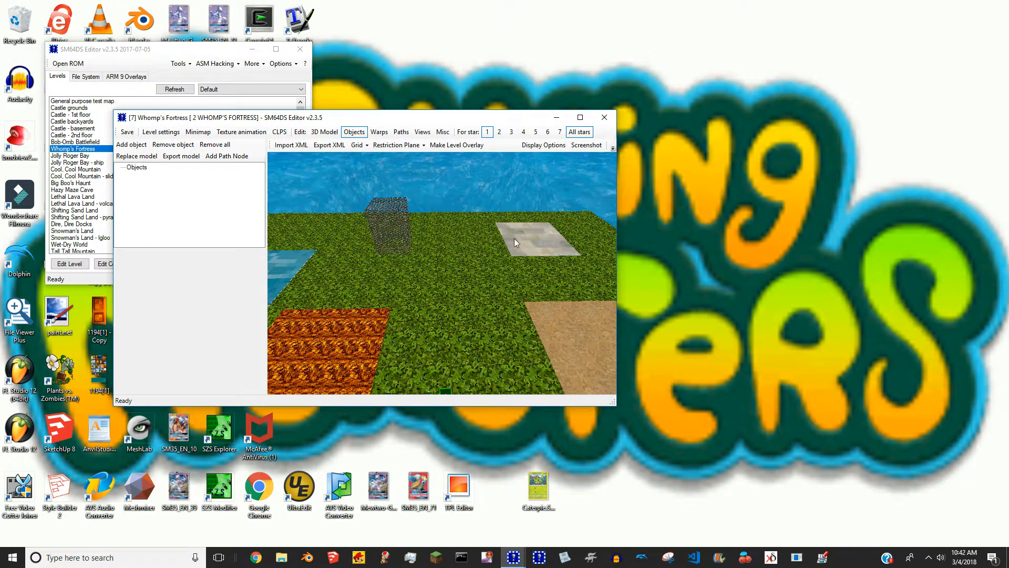
{"action": "left_click", "coordinate": [604, 117]}
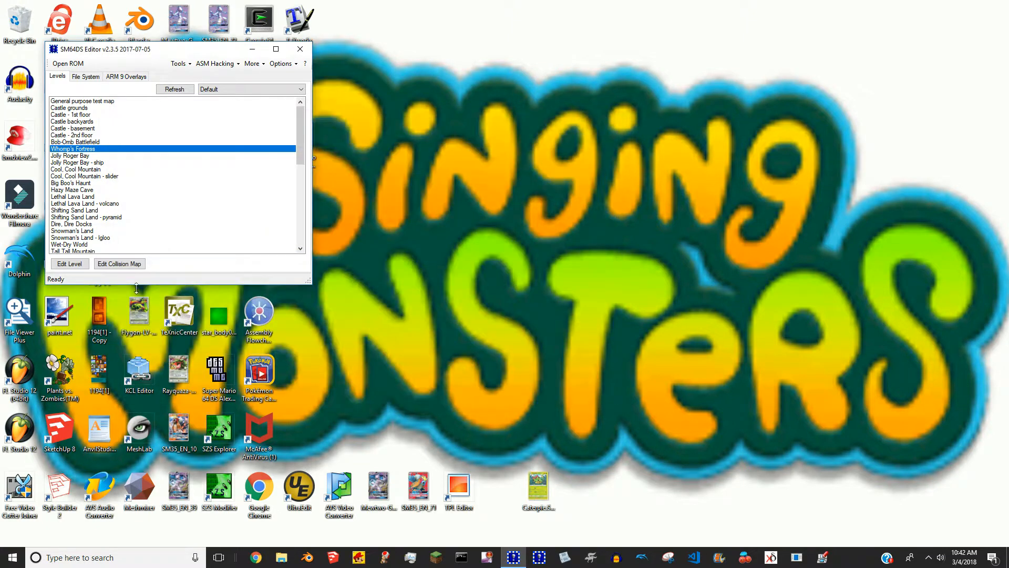
{"action": "left_click", "coordinate": [116, 264]}
{"action": "left_click_drag", "start_coordinate": [312, 269], "coordinate": [446, 297]}
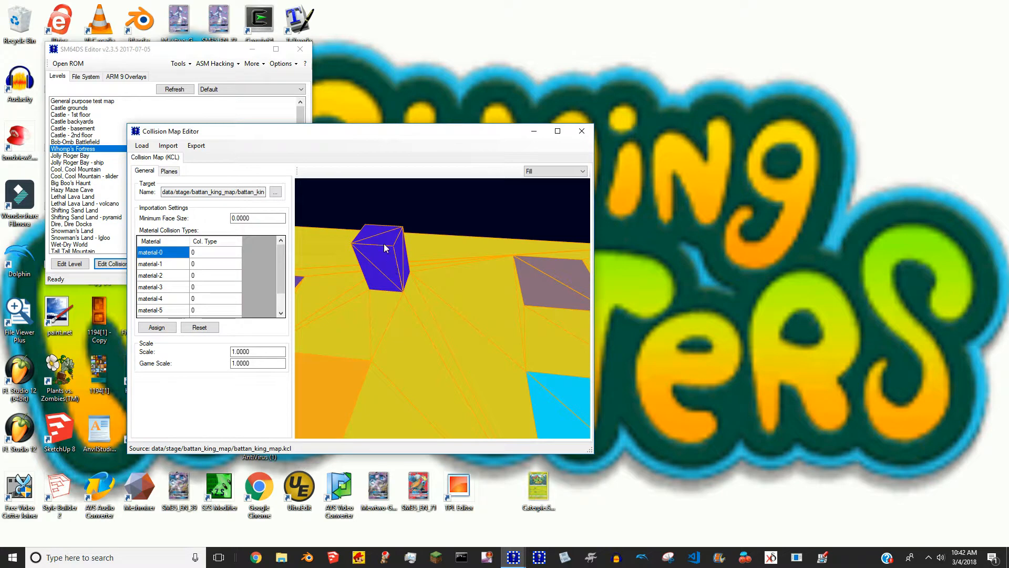
{"action": "left_click", "coordinate": [538, 289]}
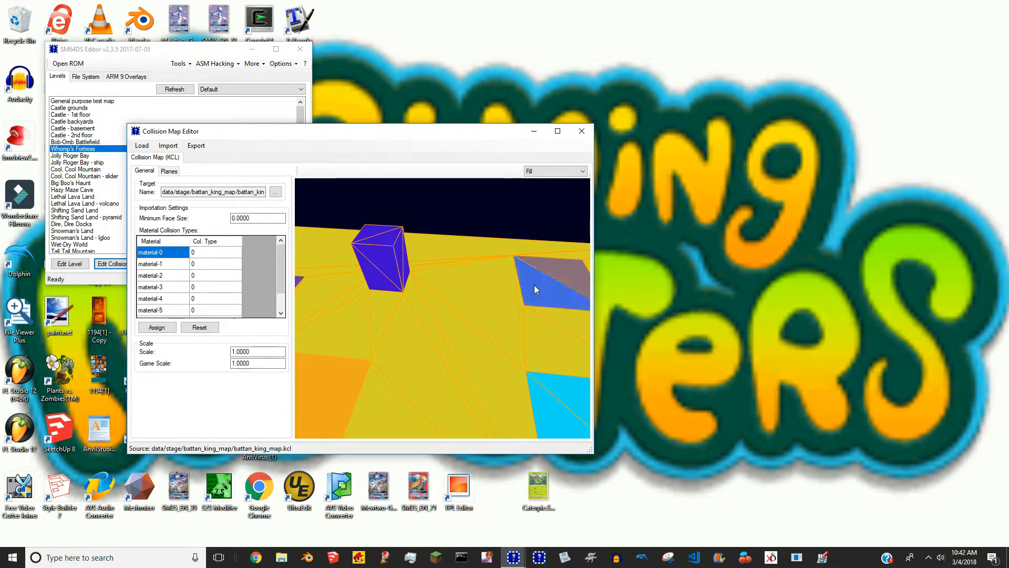
{"action": "left_click", "coordinate": [169, 172]}
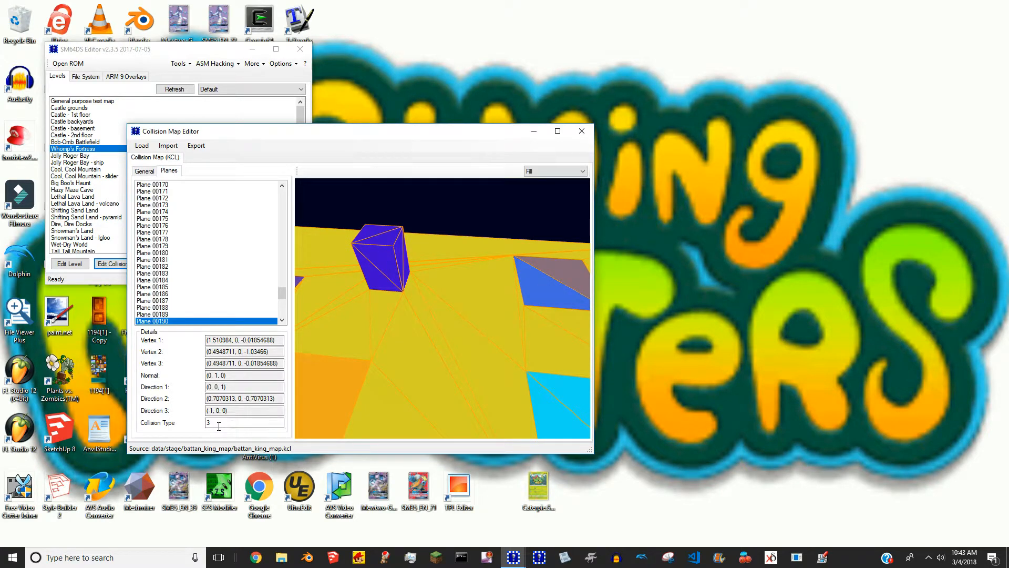
Examine the planes of the stone patch in the collision map from several angles, and close the collision map.
{"action": "left_click", "coordinate": [537, 292]}
{"action": "left_click", "coordinate": [537, 294]}
{"action": "left_click_drag", "start_coordinate": [553, 285], "coordinate": [492, 279]}
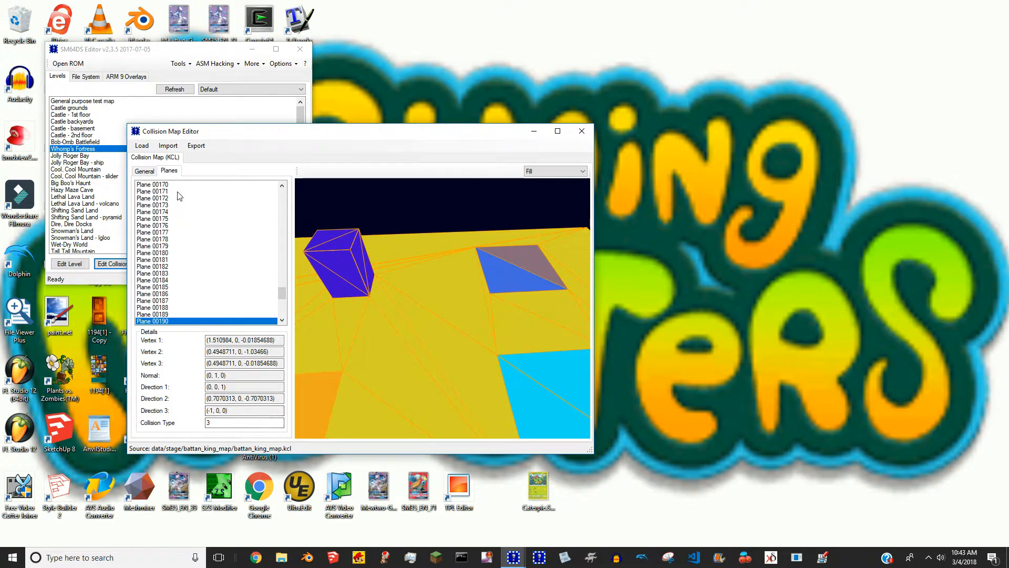
{"action": "left_click", "coordinate": [145, 172]}
{"action": "left_click", "coordinate": [169, 170]}
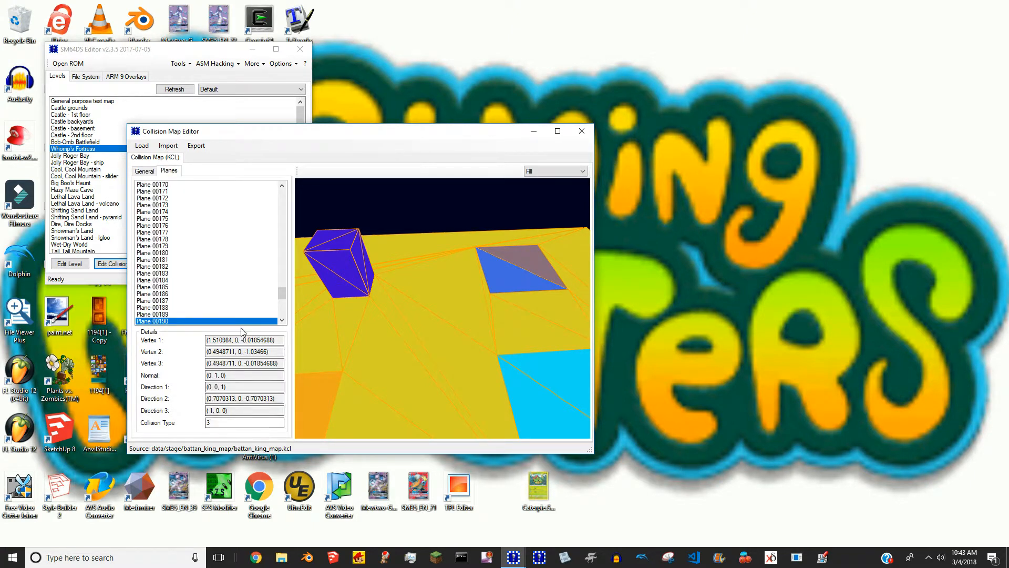
{"action": "left_click", "coordinate": [512, 280]}
{"action": "left_click", "coordinate": [507, 279]}
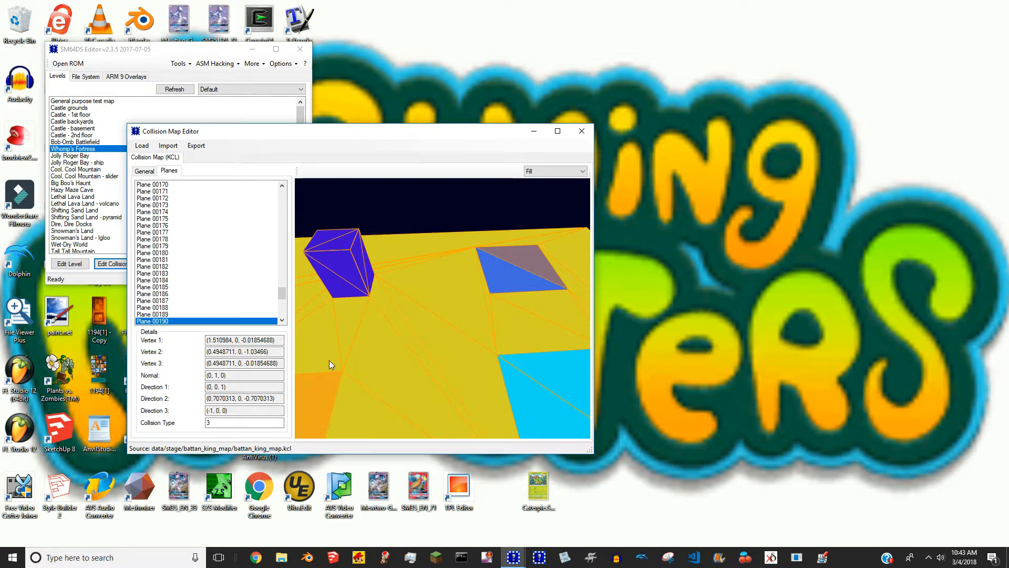
{"action": "left_click_drag", "start_coordinate": [361, 326], "coordinate": [565, 278]}
{"action": "left_click", "coordinate": [389, 289]}
{"action": "left_click_drag", "start_coordinate": [457, 261], "coordinate": [355, 300]}
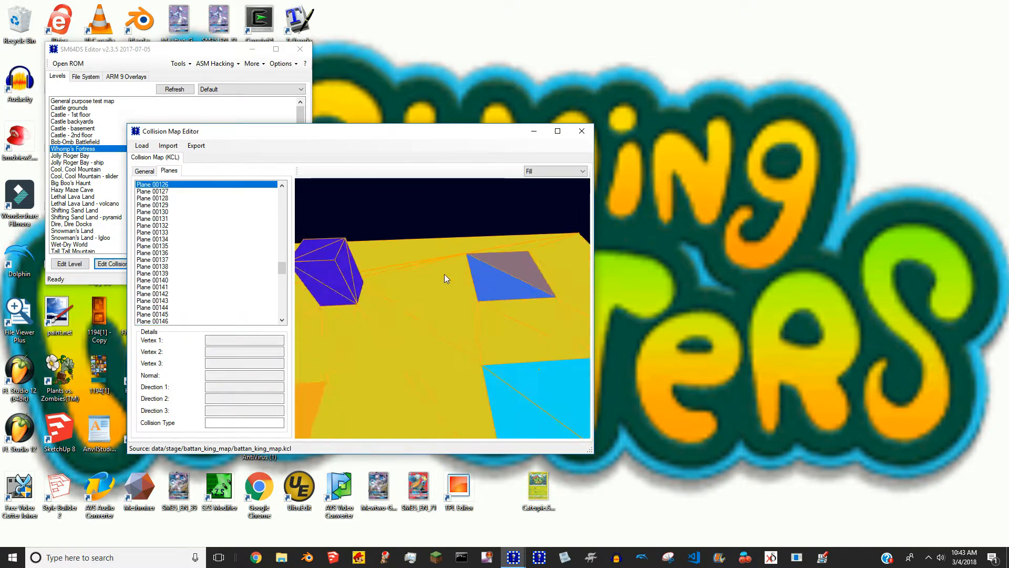
{"action": "left_click_drag", "start_coordinate": [494, 292], "coordinate": [427, 288]}
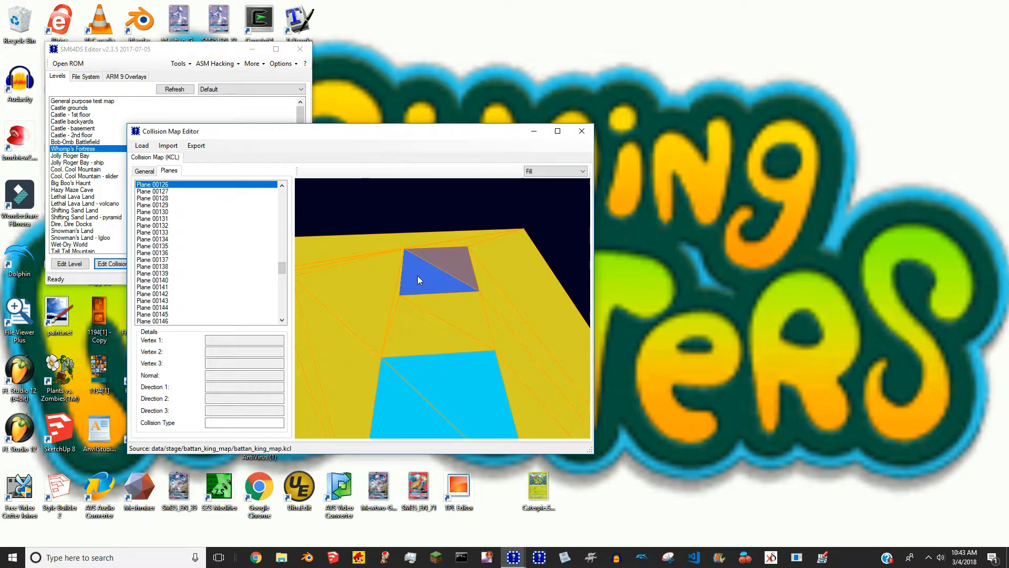
{"action": "left_click_drag", "start_coordinate": [282, 268], "coordinate": [288, 299]}
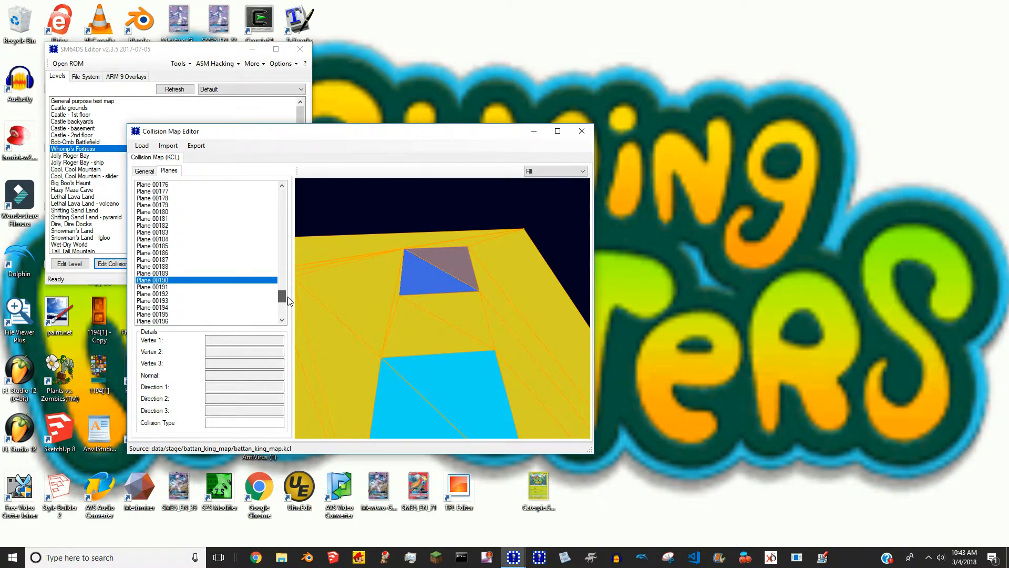
{"action": "left_click", "coordinate": [185, 280]}
{"action": "right_click_drag", "start_coordinate": [413, 298], "coordinate": [577, 309]}
{"action": "right_click_drag", "start_coordinate": [358, 209], "coordinate": [422, 294]}
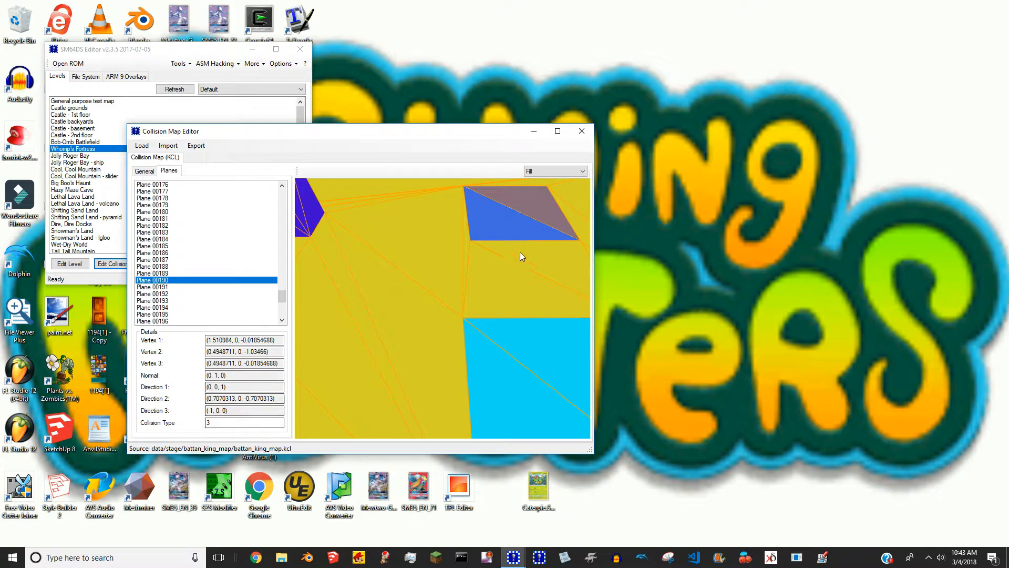
{"action": "left_click", "coordinate": [514, 228]}
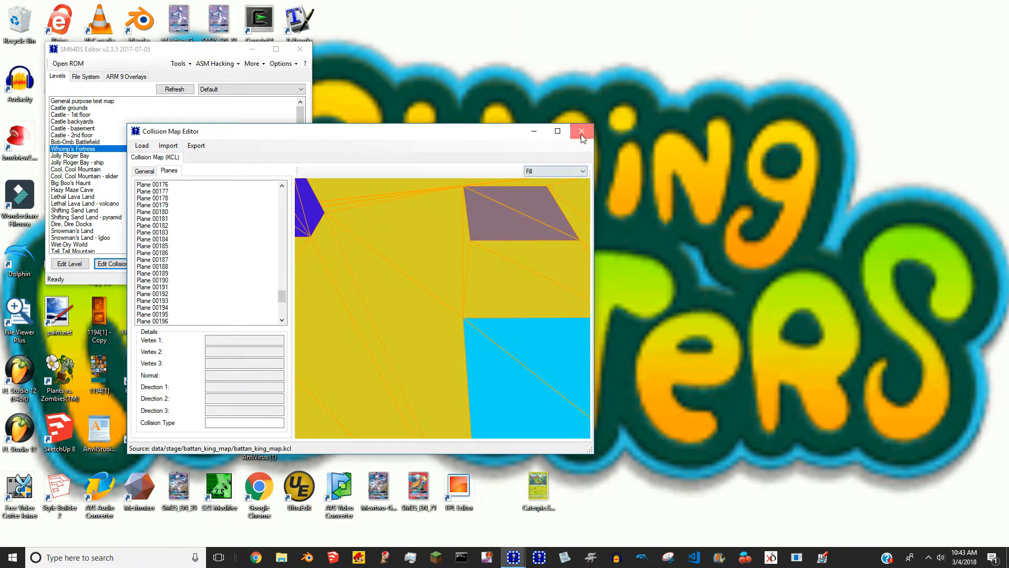
{"action": "left_click", "coordinate": [582, 130]}
Reopen Whomp's Fortress for level editing and set the texture of CLPS entry 3 to 4.
{"action": "double_click", "coordinate": [72, 148]}
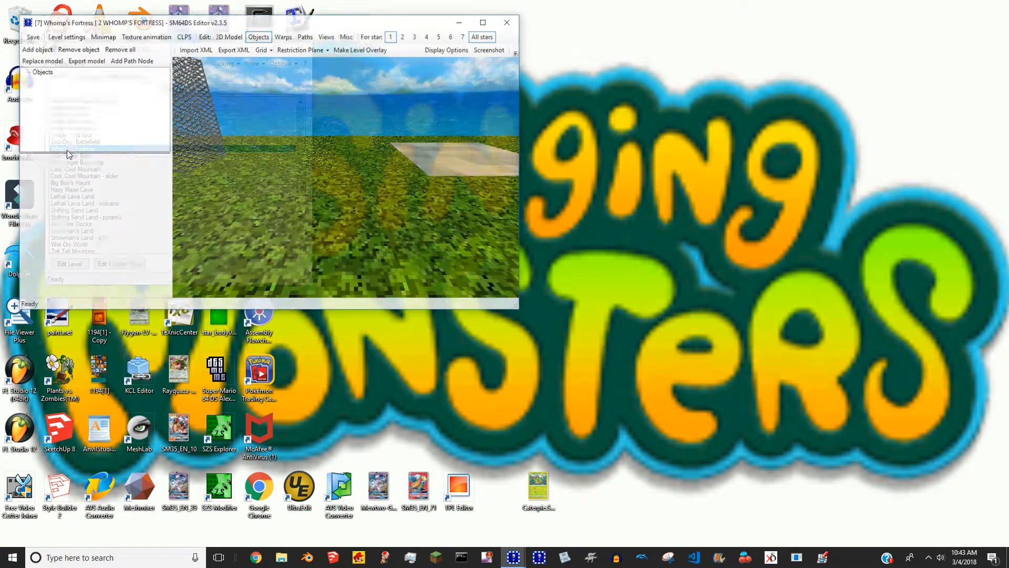
{"action": "left_click", "coordinate": [184, 38]}
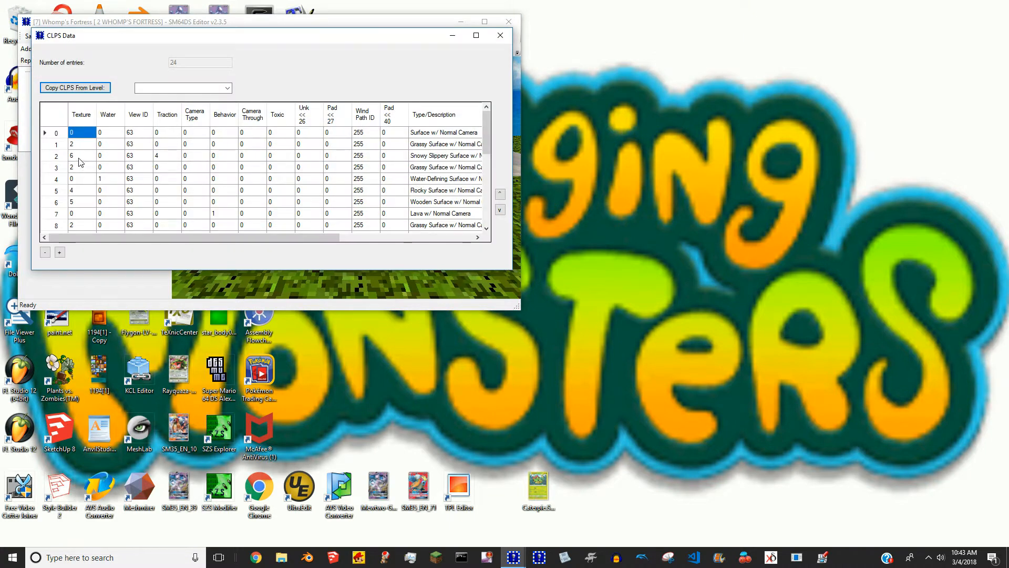
{"action": "left_click", "coordinate": [86, 167]}
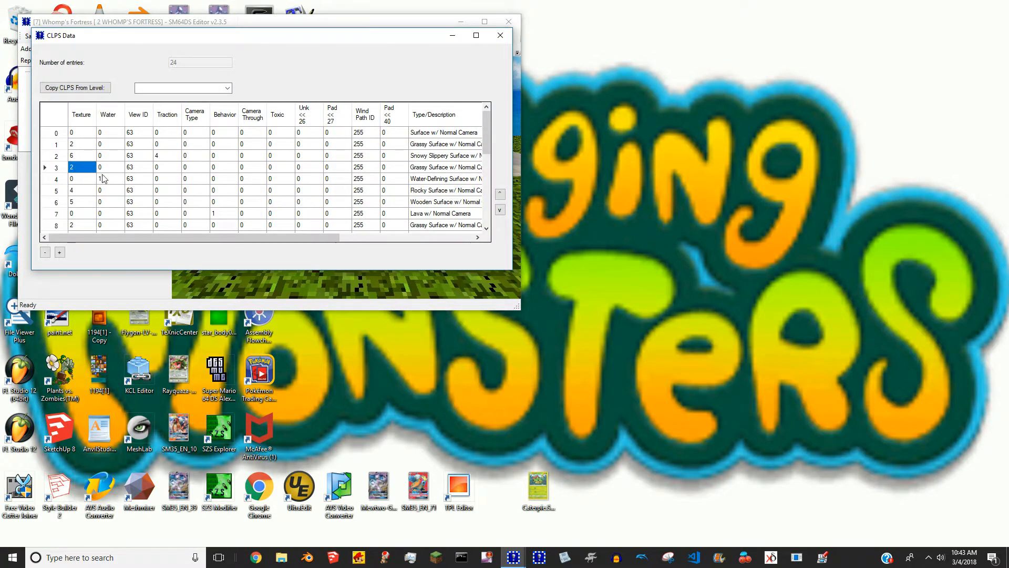
{"action": "type", "text": "4"}
{"action": "left_click", "coordinate": [109, 168]}
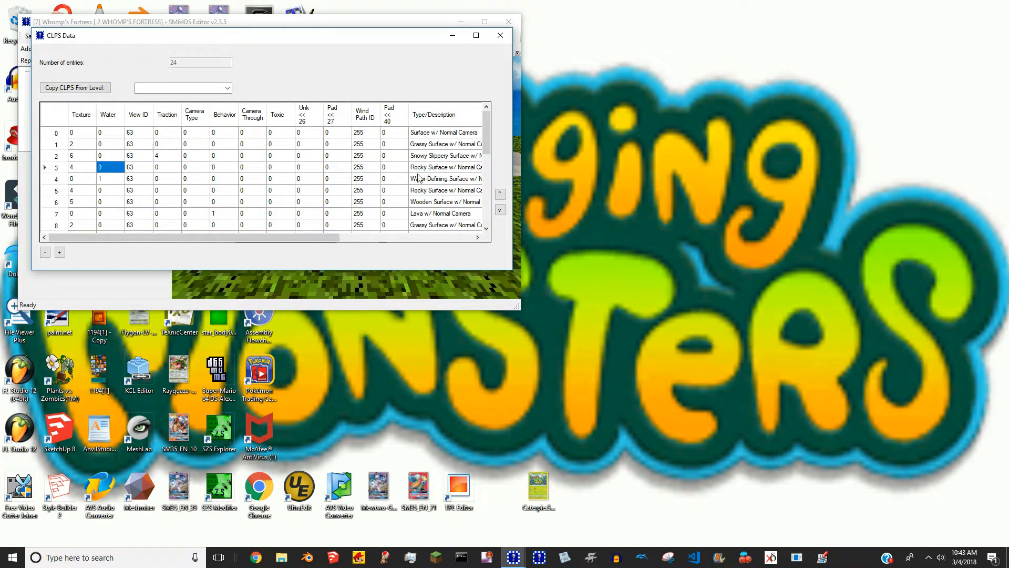
Review the remaining fields of CLPS entry 3, and save and close the level.
{"action": "left_click", "coordinate": [195, 169]}
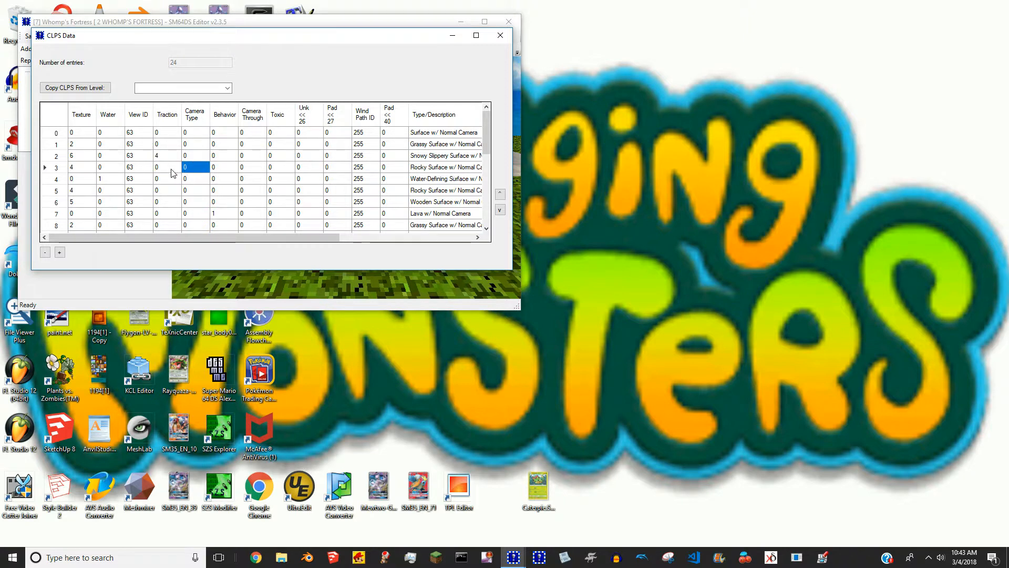
{"action": "left_click", "coordinate": [172, 171]}
{"action": "left_click", "coordinate": [232, 169]}
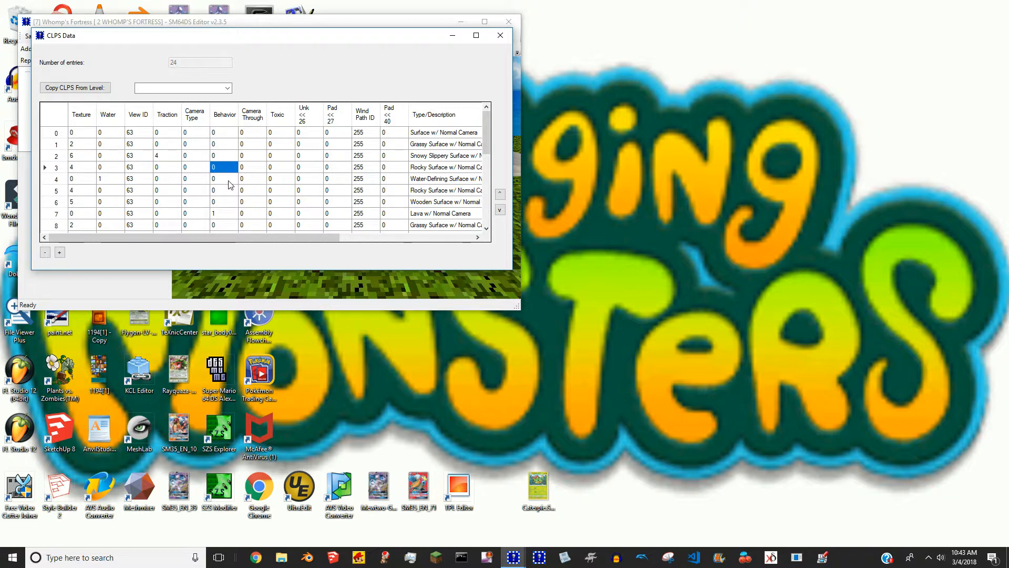
{"action": "left_click", "coordinate": [500, 35]}
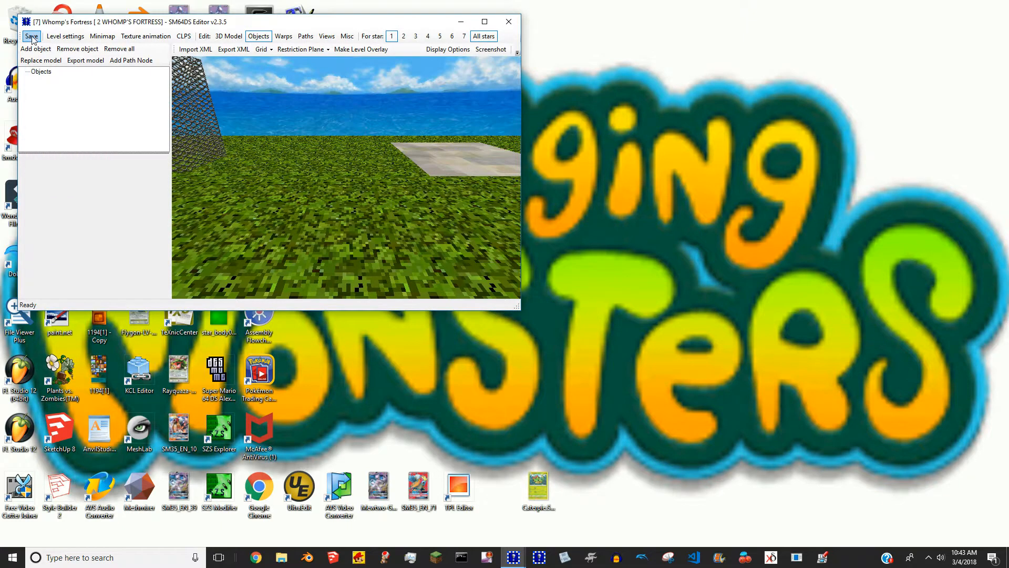
{"action": "left_click", "coordinate": [508, 21]}
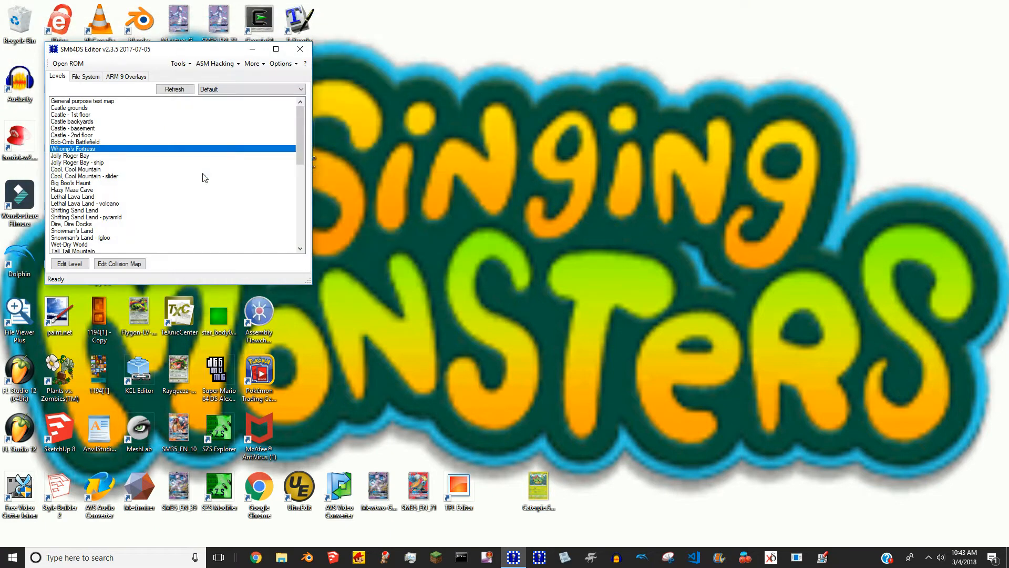
Compare the patches in the collision map with the textured level to locate the sand patch.
{"action": "left_click", "coordinate": [112, 266]}
{"action": "left_click_drag", "start_coordinate": [314, 255], "coordinate": [294, 188]}
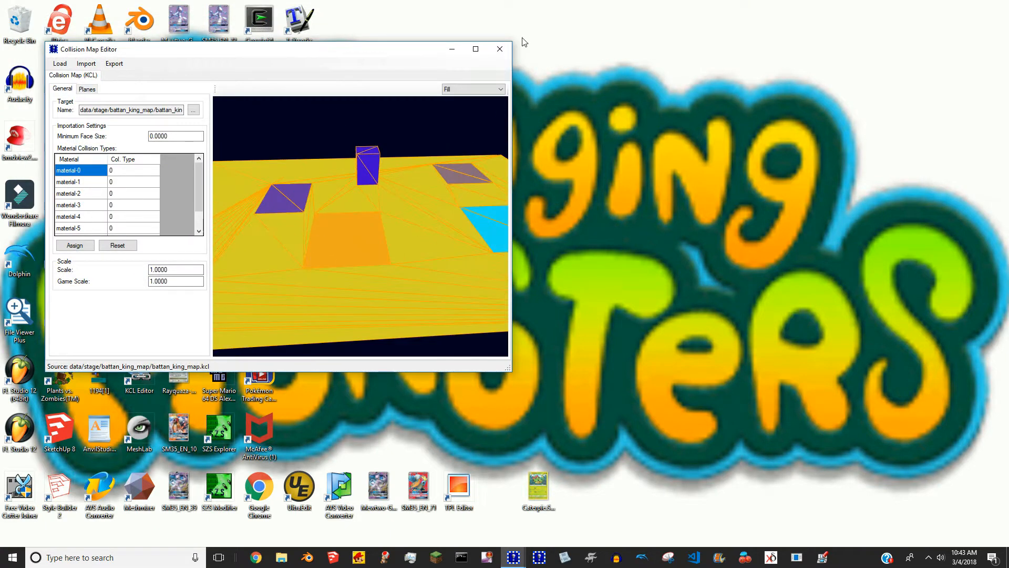
{"action": "left_click", "coordinate": [503, 50]}
{"action": "double_click", "coordinate": [87, 149]}
{"action": "left_click_drag", "start_coordinate": [311, 203], "coordinate": [447, 259]}
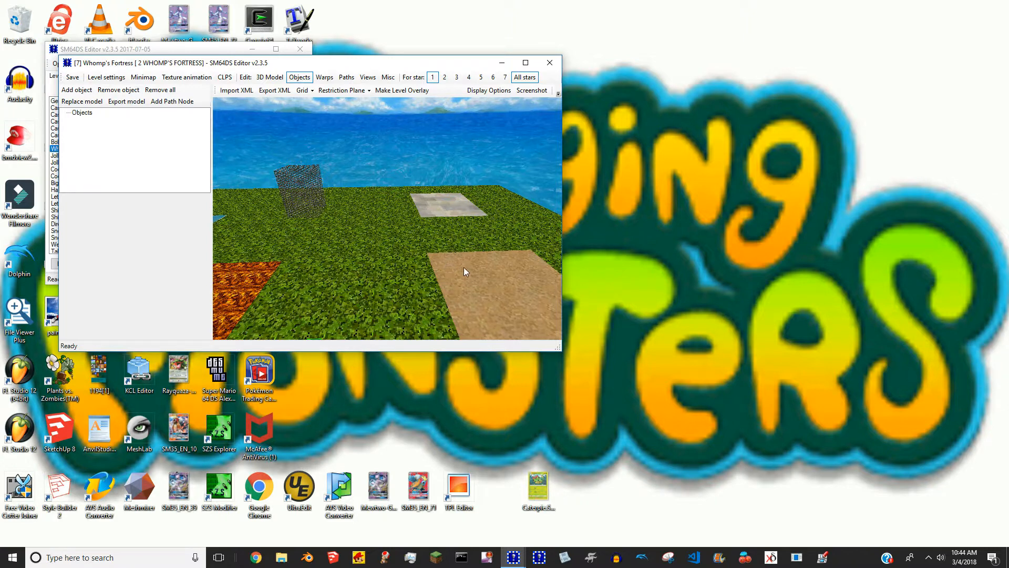
{"action": "left_click", "coordinate": [550, 62]}
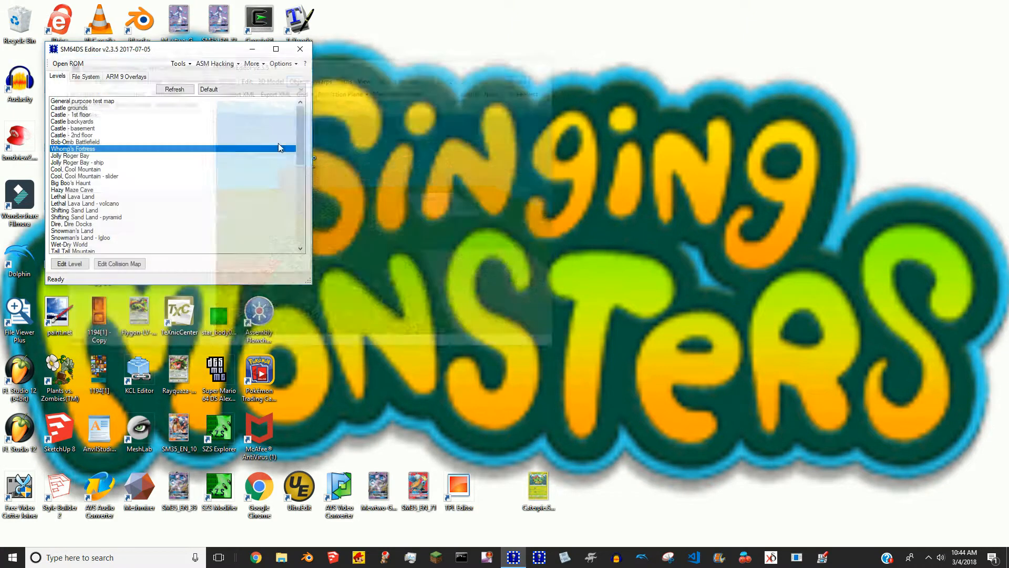
Look up the collision type of the sand patch in the collision map, and close the map.
{"action": "left_click", "coordinate": [120, 264]}
{"action": "left_click_drag", "start_coordinate": [389, 244], "coordinate": [330, 211]}
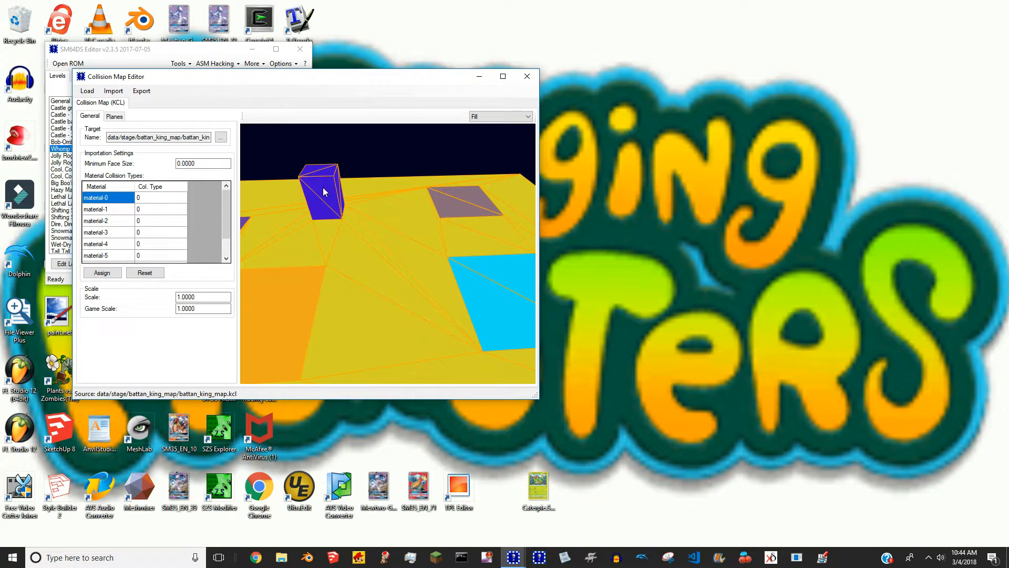
{"action": "left_click", "coordinate": [495, 292]}
{"action": "left_click", "coordinate": [115, 117]}
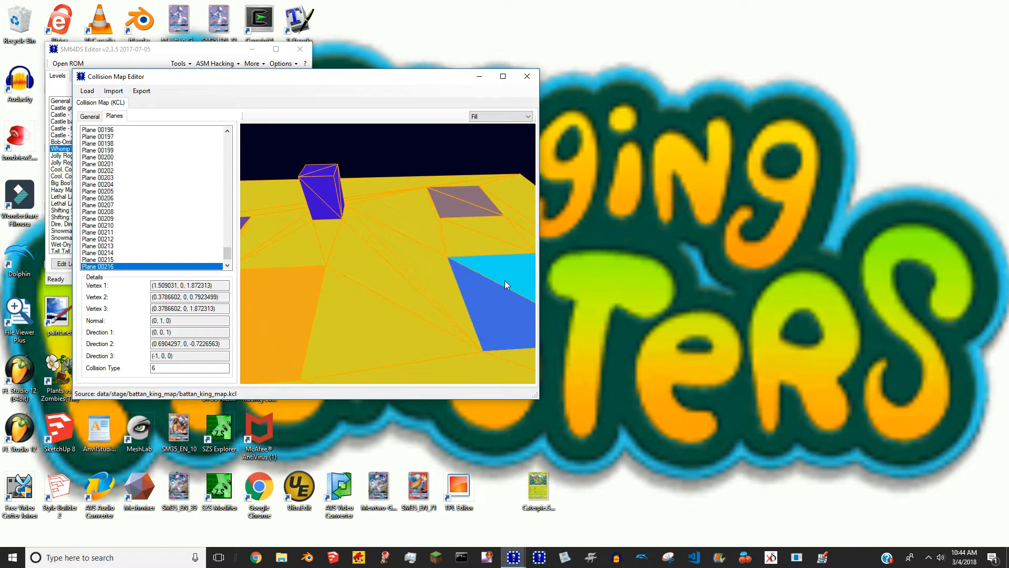
{"action": "left_click_drag", "start_coordinate": [428, 282], "coordinate": [418, 342]}
{"action": "left_click", "coordinate": [411, 330]}
{"action": "left_click", "coordinate": [527, 76]}
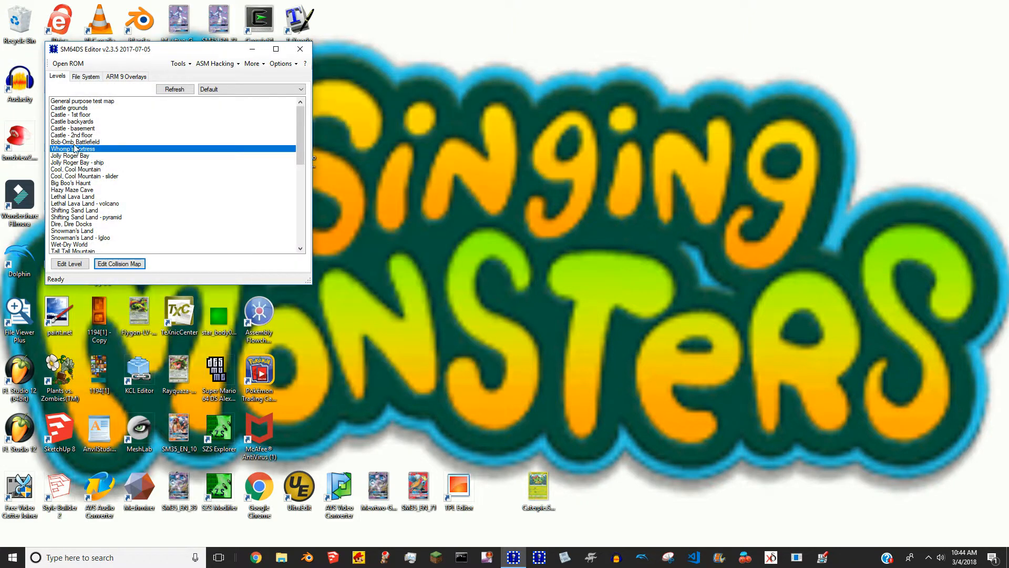
Reopen the CLPS data of Whomp's Fortress and set the texture of entry 6 to 8.
{"action": "left_click", "coordinate": [252, 104]}
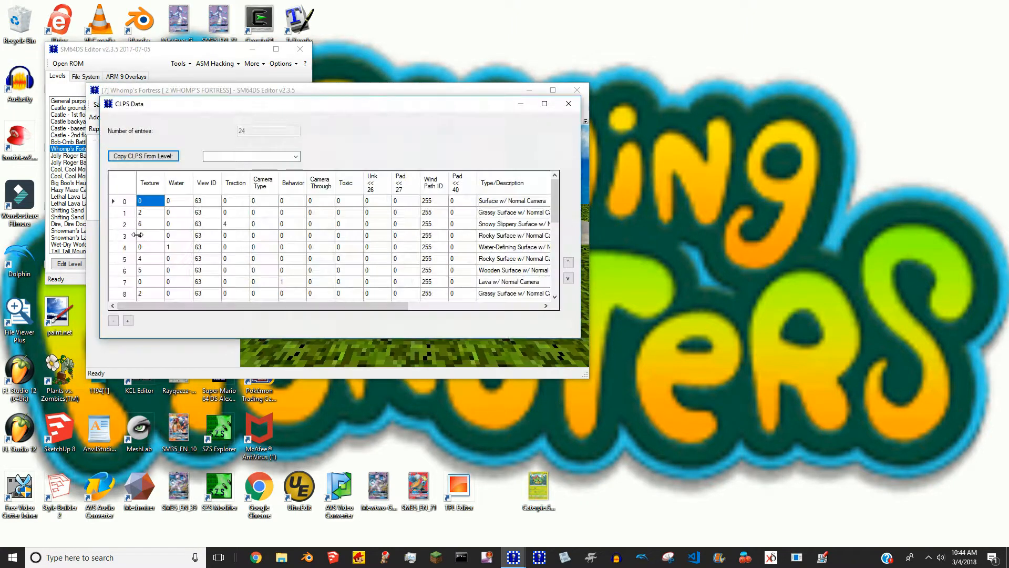
{"action": "left_click", "coordinate": [148, 257]}
{"action": "left_click", "coordinate": [157, 269]}
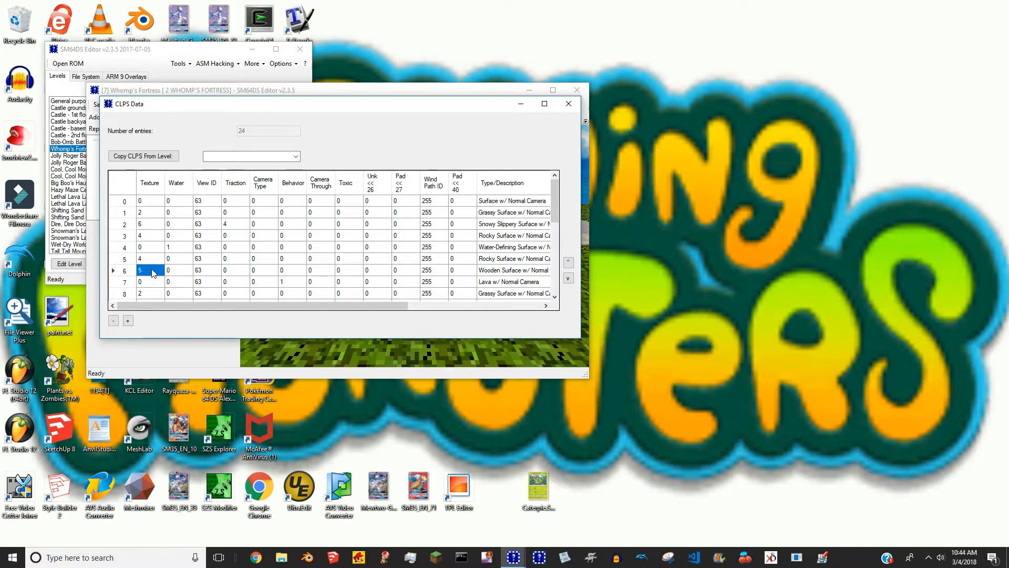
{"action": "type", "text": "8"}
{"action": "key", "text": "Tab"}
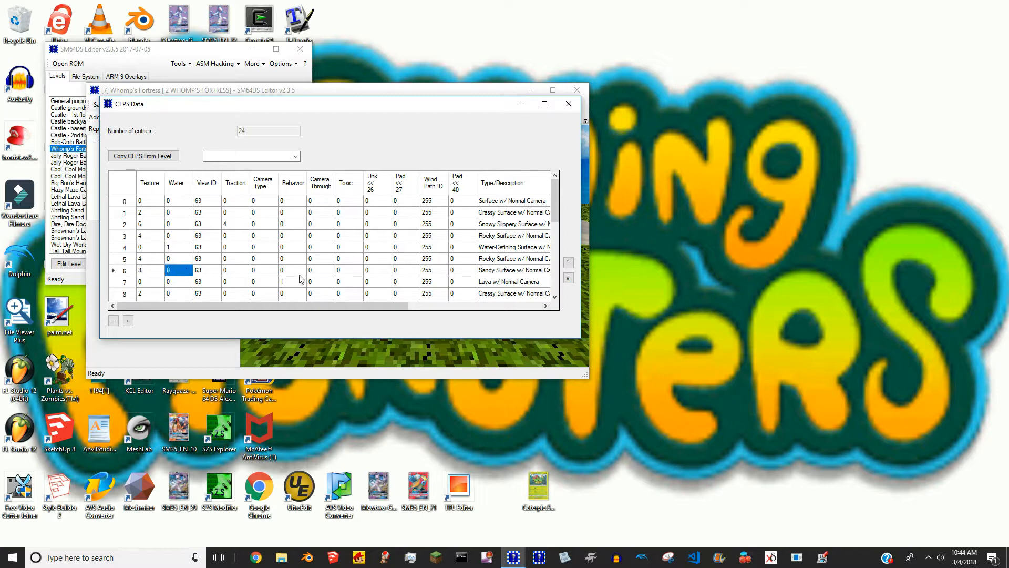
Try behavior 9 and 8 on CLPS entry 6 to compare the surface descriptions.
{"action": "left_click", "coordinate": [150, 275]}
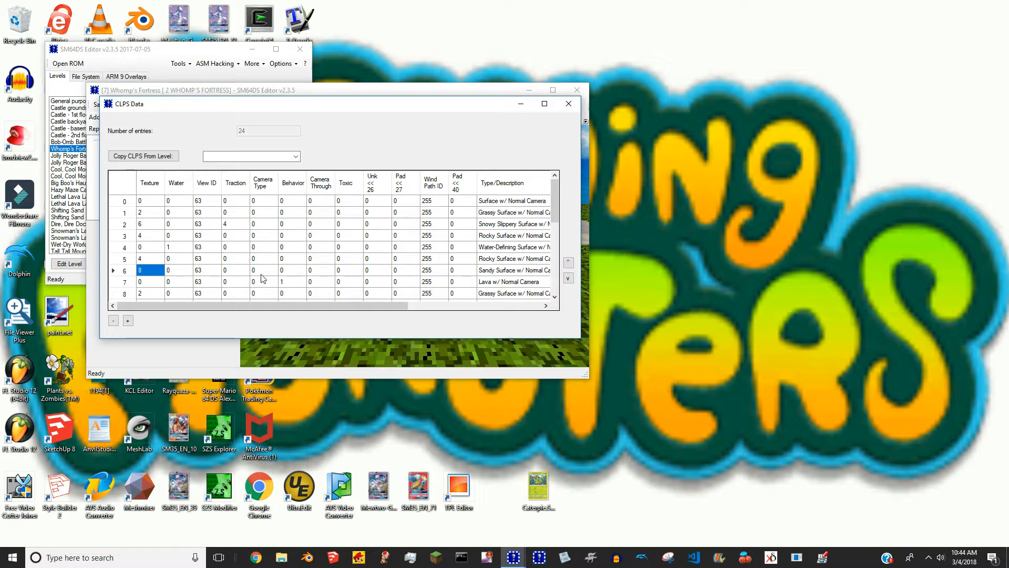
{"action": "left_click", "coordinate": [282, 271]}
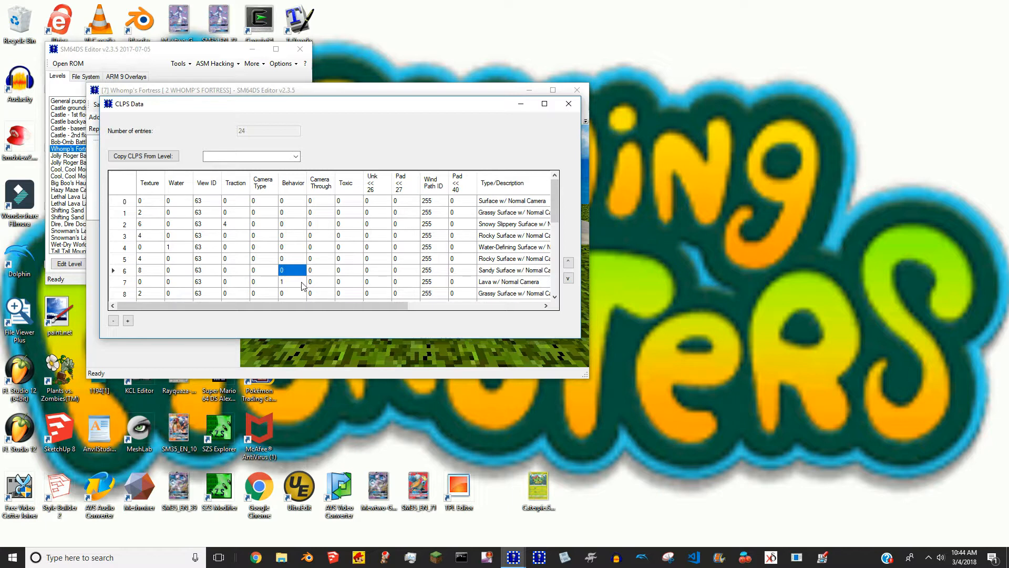
{"action": "type", "text": "9"}
{"action": "left_click", "coordinate": [314, 271]}
{"action": "left_click", "coordinate": [285, 272]}
{"action": "type", "text": "8"}
{"action": "key", "text": "Tab"}
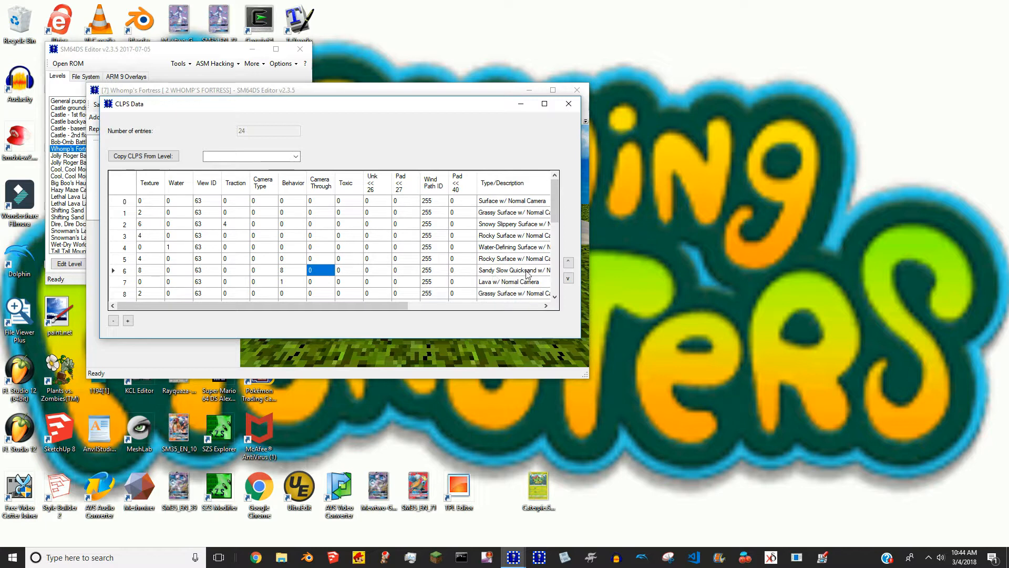
Try behavior 7 and 8 on CLPS entry 6 to compare the quicksand descriptions.
{"action": "left_click", "coordinate": [286, 271]}
{"action": "type", "text": "7"}
{"action": "key", "text": "Tab"}
{"action": "double_click", "coordinate": [287, 272]}
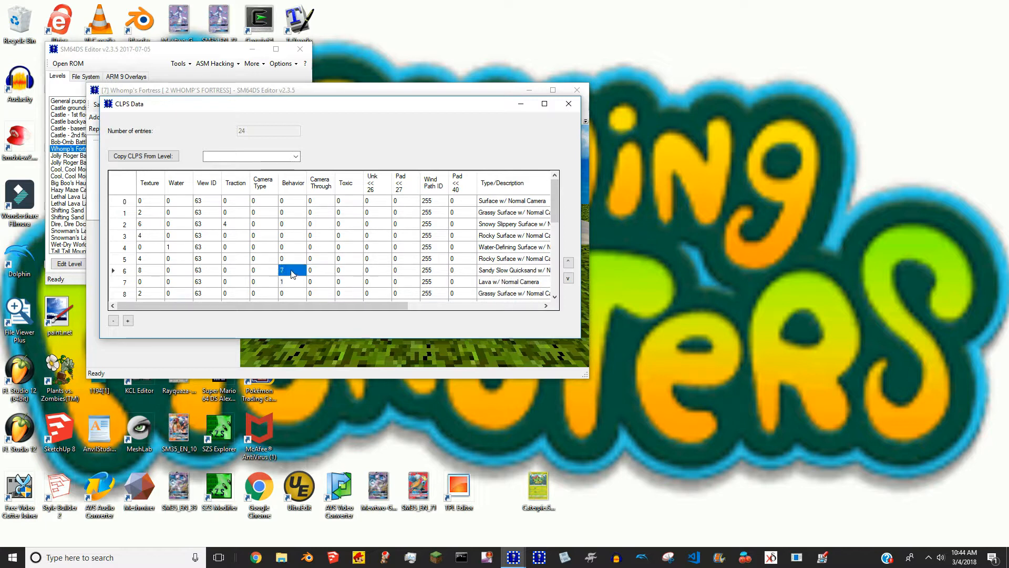
{"action": "left_click", "coordinate": [319, 272]}
{"action": "left_click", "coordinate": [284, 274]}
{"action": "left_click", "coordinate": [315, 273]}
{"action": "left_click", "coordinate": [283, 273]}
{"action": "left_click", "coordinate": [283, 271]}
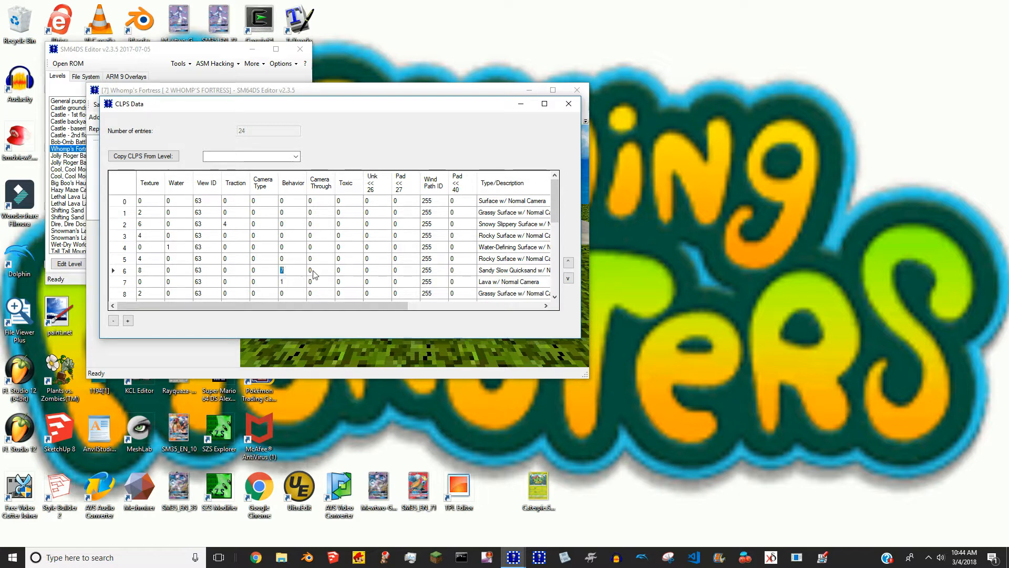
{"action": "left_click", "coordinate": [316, 271]}
{"action": "left_click", "coordinate": [290, 272]}
{"action": "left_click", "coordinate": [288, 272]}
{"action": "left_click", "coordinate": [315, 271]}
{"action": "left_click", "coordinate": [299, 272]}
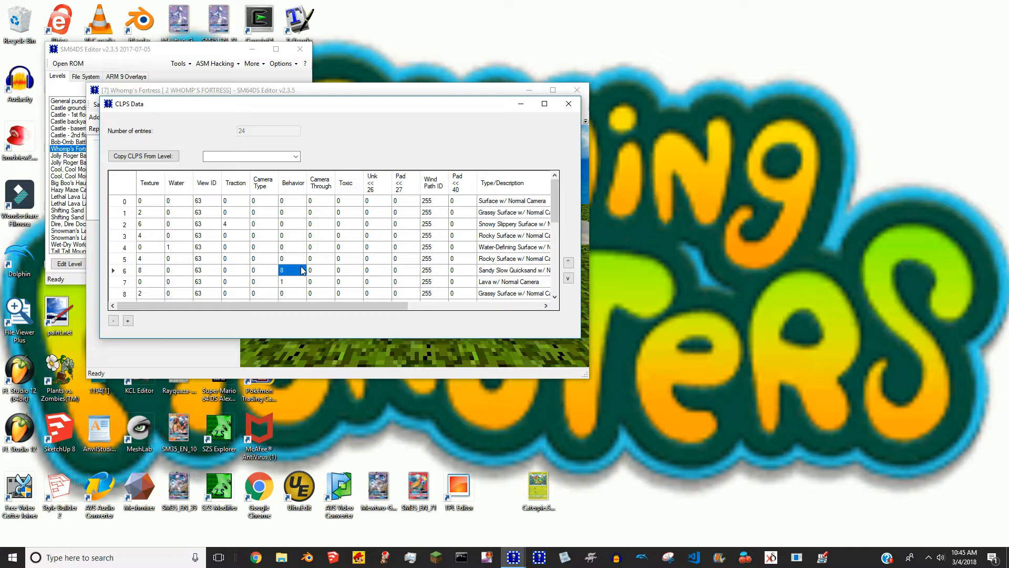
Try behavior 9 on CLPS entry 6.
{"action": "left_click", "coordinate": [317, 272]}
{"action": "double_click", "coordinate": [300, 271]}
{"action": "left_click", "coordinate": [314, 271]}
{"action": "left_click", "coordinate": [292, 272]}
{"action": "left_click", "coordinate": [290, 272]}
{"action": "left_click", "coordinate": [270, 269]}
{"action": "left_click", "coordinate": [287, 269]}
{"action": "left_click", "coordinate": [302, 271]}
{"action": "type", "text": "9"}
{"action": "left_click", "coordinate": [313, 273]}
{"action": "left_click", "coordinate": [296, 273]}
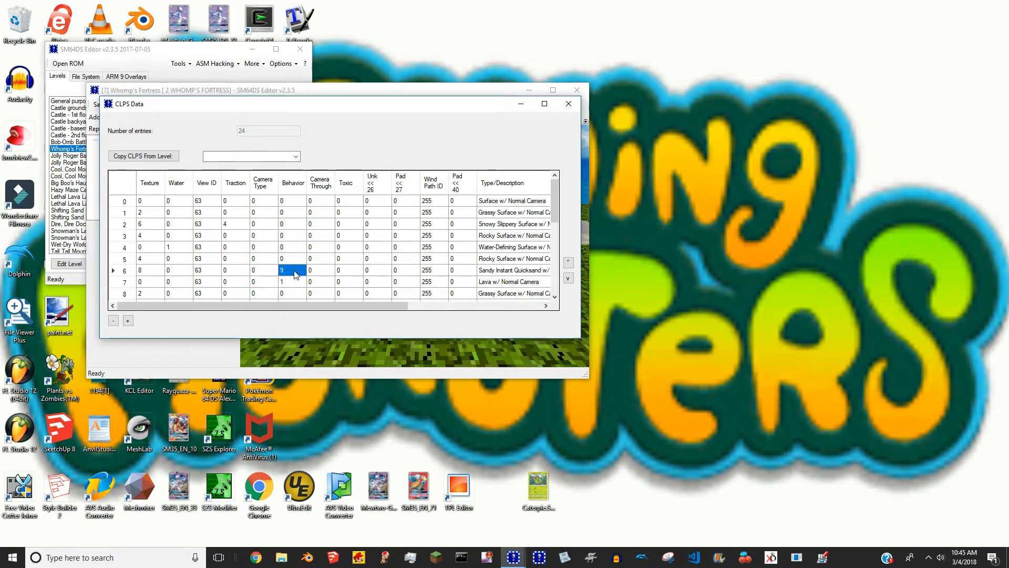
Set the behavior of CLPS entry 6 to 0 and save the level.
{"action": "type", "text": "0"}
{"action": "left_click", "coordinate": [320, 274]}
{"action": "left_click", "coordinate": [154, 272]}
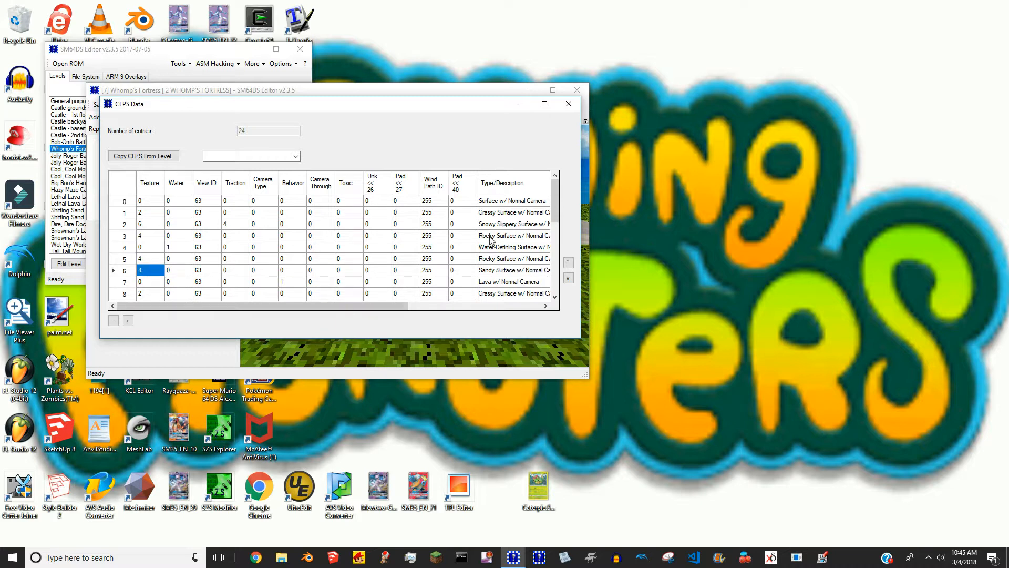
{"action": "left_click", "coordinate": [568, 104]}
{"action": "left_click", "coordinate": [99, 105]}
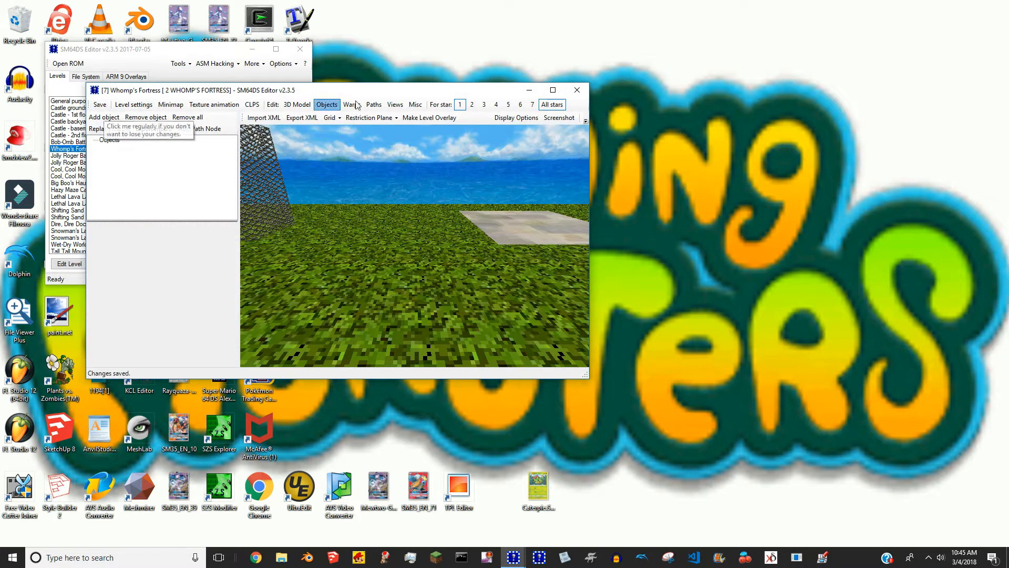
{"action": "left_click", "coordinate": [577, 89]}
Look up the collision type of the tall block's planes in Whomp's Fortress' collision map, and close the map.
{"action": "left_click", "coordinate": [120, 263]}
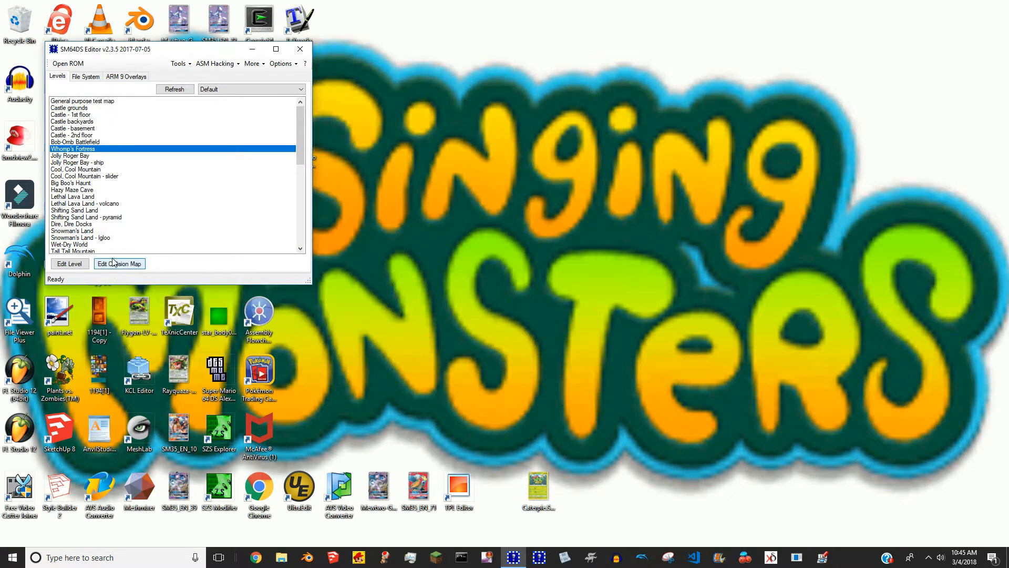
{"action": "left_click_drag", "start_coordinate": [510, 272], "coordinate": [399, 254]}
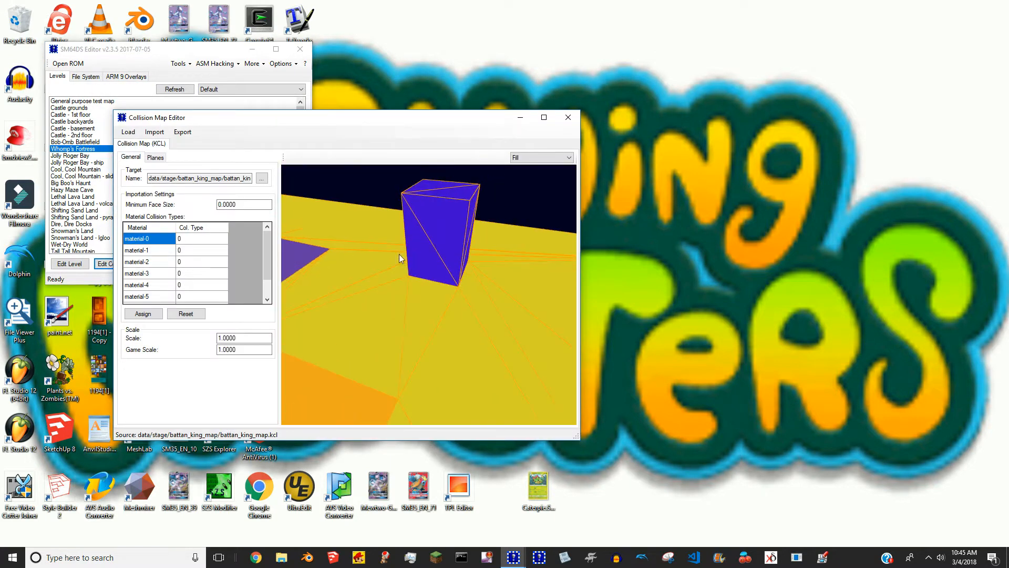
{"action": "left_click", "coordinate": [155, 157]}
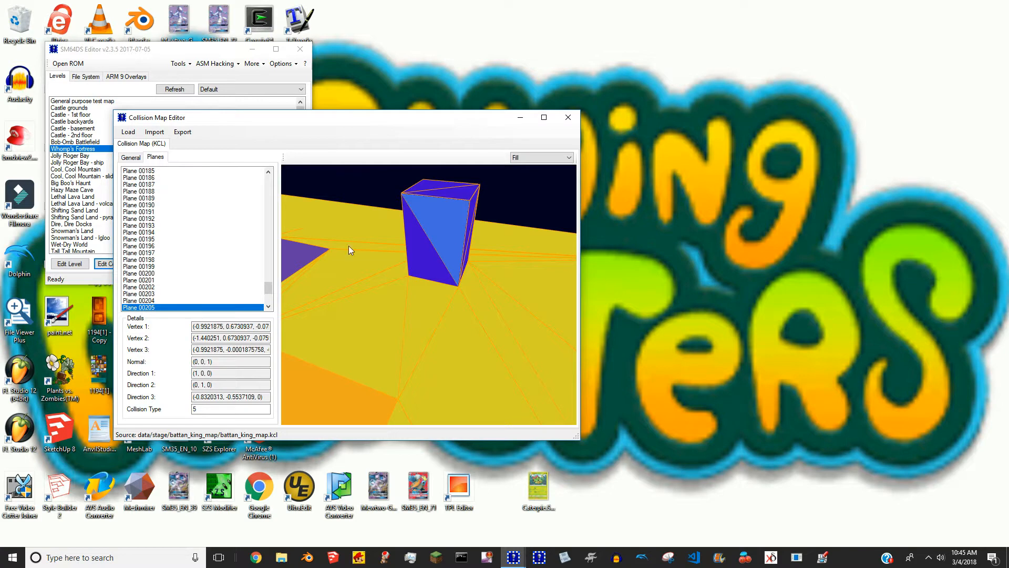
{"action": "left_click", "coordinate": [452, 226]}
{"action": "left_click", "coordinate": [435, 226]}
{"action": "left_click", "coordinate": [444, 220]}
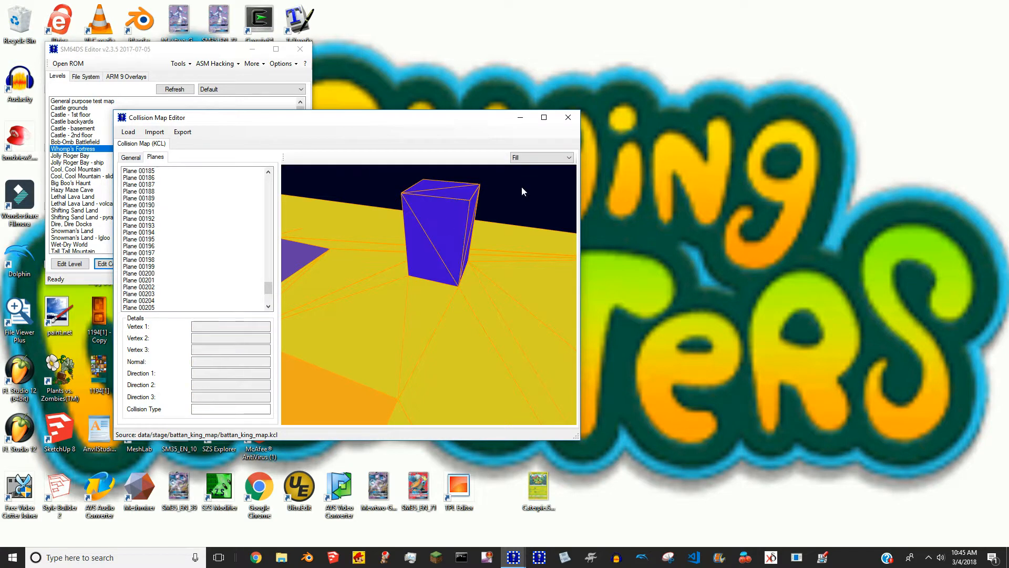
{"action": "left_click", "coordinate": [568, 117]}
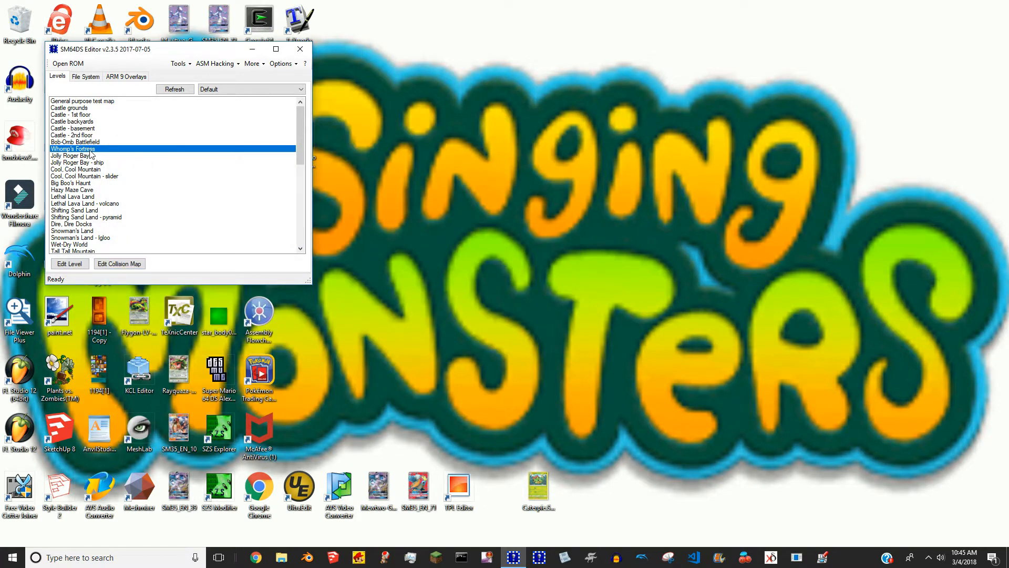
Reopen Whomp's Fortress in the level editor and examine the texture of the tall block.
{"action": "left_click", "coordinate": [79, 263]}
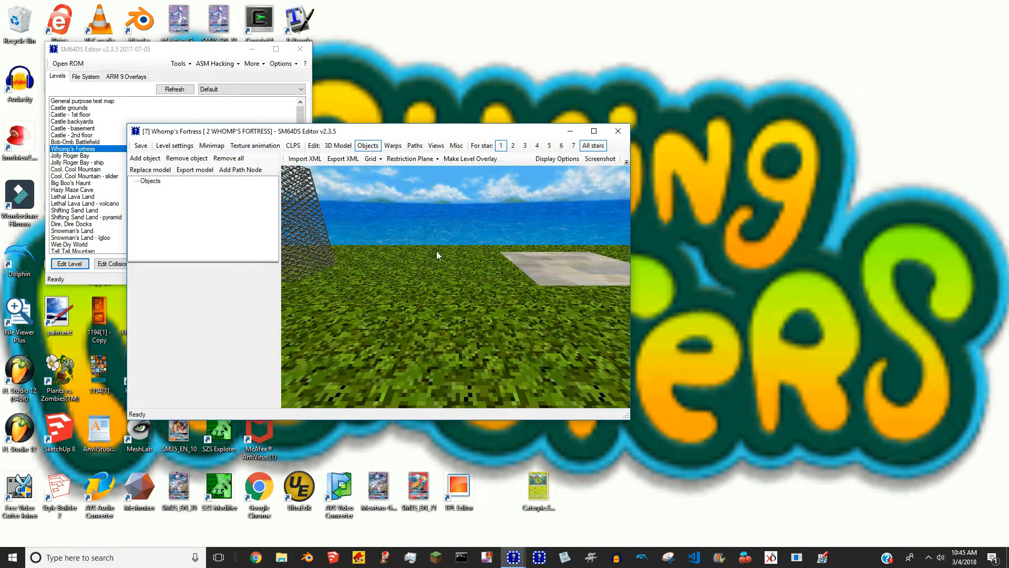
{"action": "left_click_drag", "start_coordinate": [360, 257], "coordinate": [414, 257]}
{"action": "scroll", "coordinate": [436, 244], "scroll_direction": "down", "scroll_amount": 5}
{"action": "right_click_drag", "start_coordinate": [436, 244], "coordinate": [448, 320]}
{"action": "scroll", "coordinate": [458, 240], "scroll_direction": "up", "scroll_amount": 5}
{"action": "left_click_drag", "start_coordinate": [458, 240], "coordinate": [475, 295]}
{"action": "scroll", "coordinate": [457, 312], "scroll_direction": "up", "scroll_amount": 5}
{"action": "scroll", "coordinate": [466, 307], "scroll_direction": "down", "scroll_amount": 4}
{"action": "scroll", "coordinate": [467, 297], "scroll_direction": "down", "scroll_amount": 4}
{"action": "scroll", "coordinate": [474, 295], "scroll_direction": "up", "scroll_amount": 5}
{"action": "scroll", "coordinate": [476, 291], "scroll_direction": "down", "scroll_amount": 2}
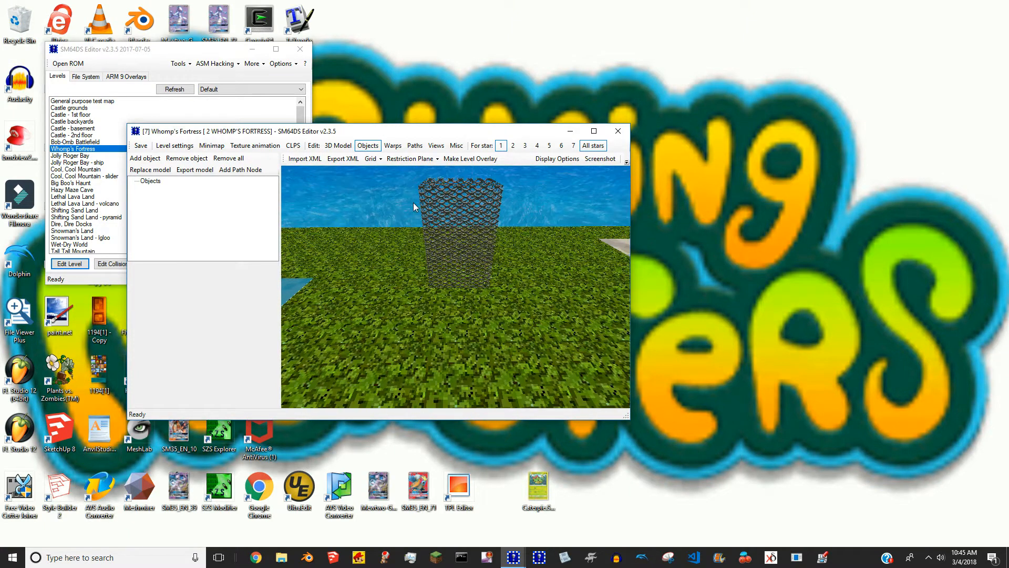
{"action": "left_click", "coordinate": [618, 131]}
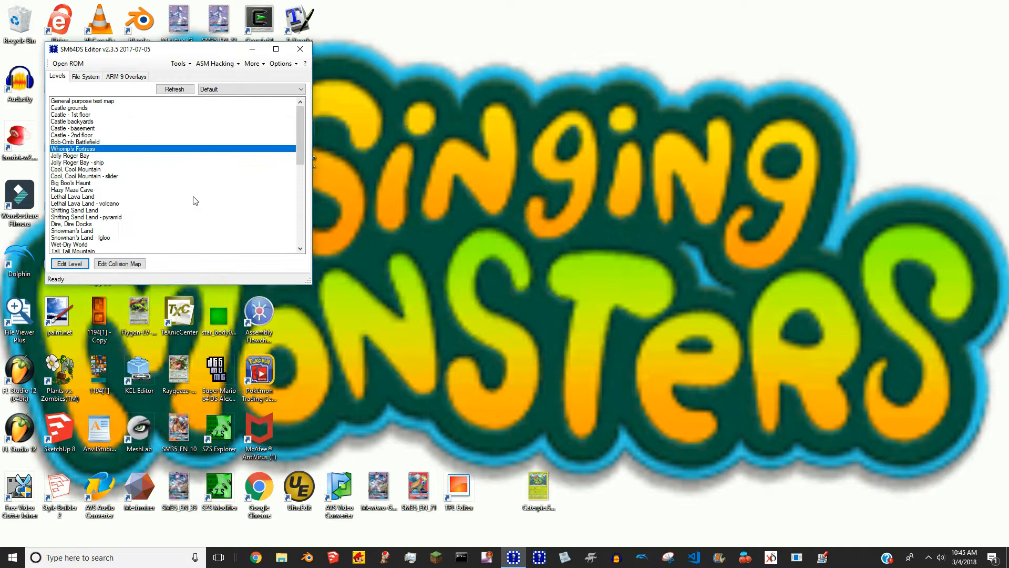
Check the tall block's collision type again in the collision map.
{"action": "left_click", "coordinate": [113, 264]}
{"action": "left_click_drag", "start_coordinate": [386, 258], "coordinate": [307, 94]}
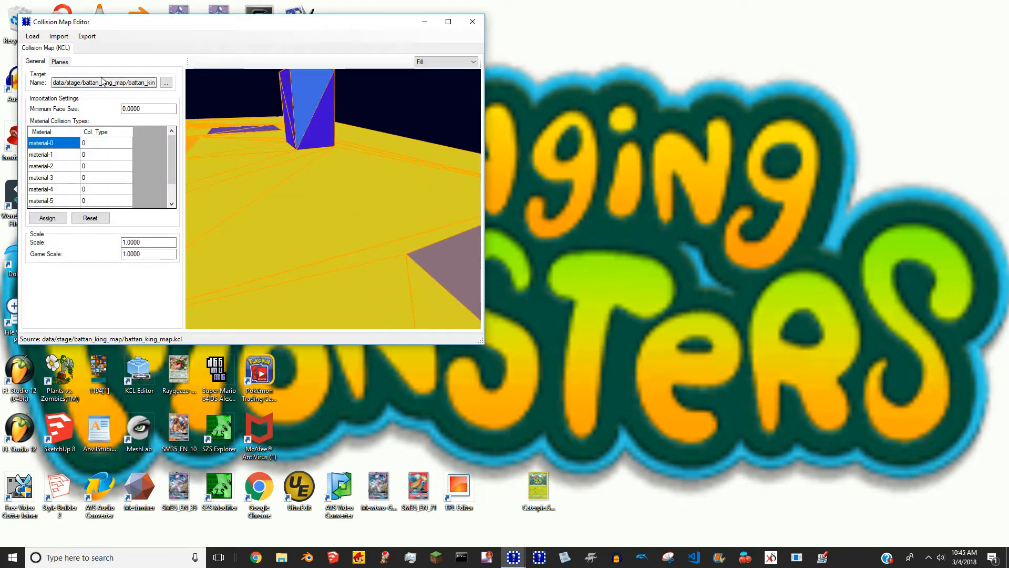
{"action": "left_click", "coordinate": [60, 62]}
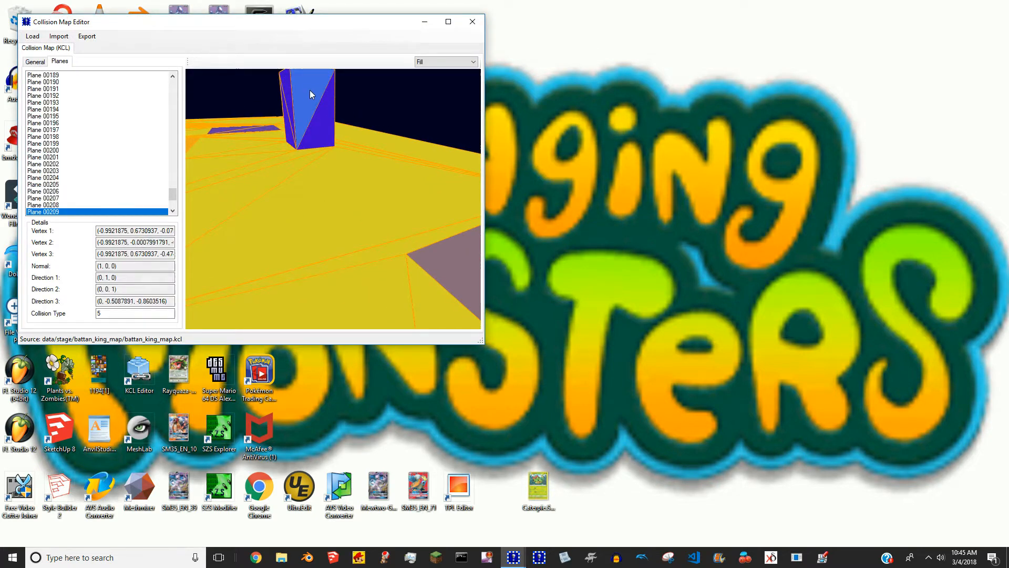
{"action": "left_click", "coordinate": [473, 22]}
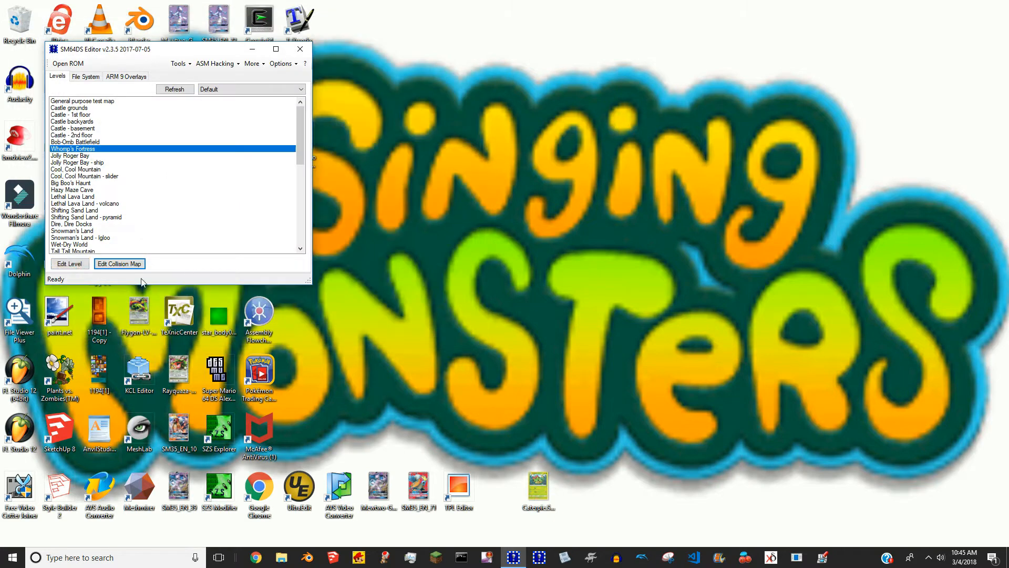
Open the CLPS data of Whomp's Fortress and set the texture of entry 5 to 12.
{"action": "left_click", "coordinate": [68, 264]}
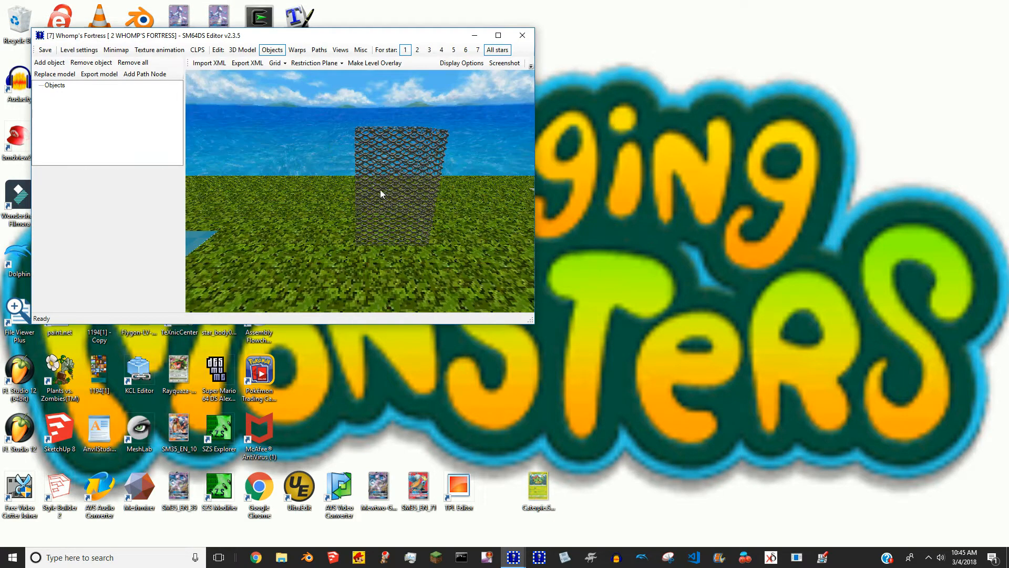
{"action": "left_click", "coordinate": [197, 49]}
{"action": "left_click", "coordinate": [100, 204]}
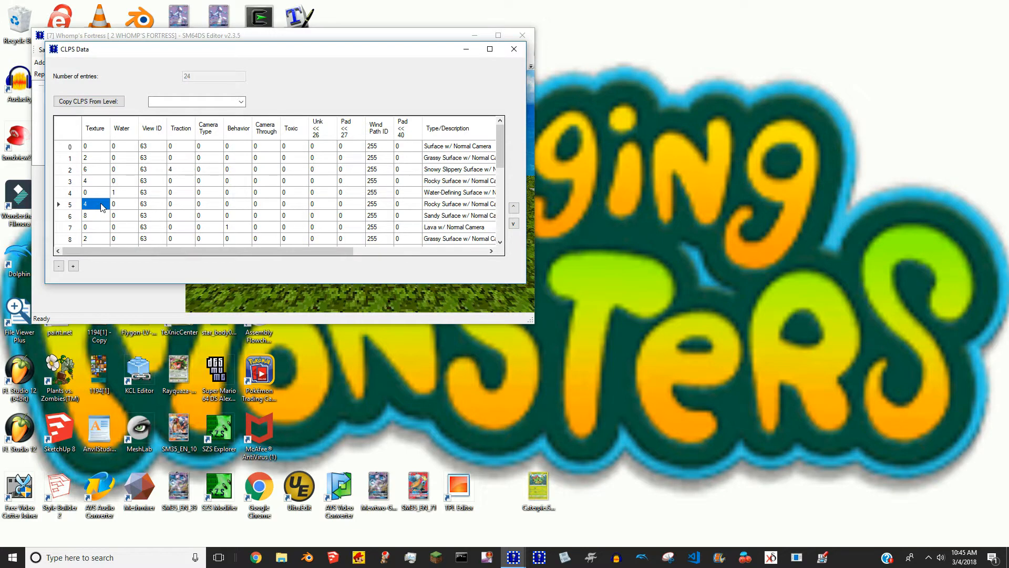
{"action": "type", "text": "12"}
{"action": "key", "text": "Tab"}
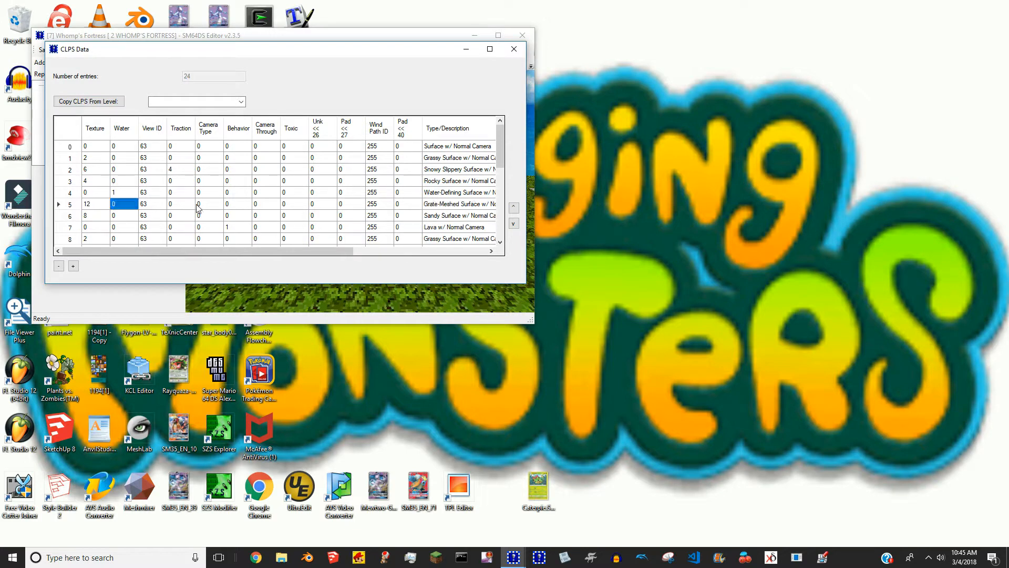
{"action": "key", "text": "shift+Tab"}
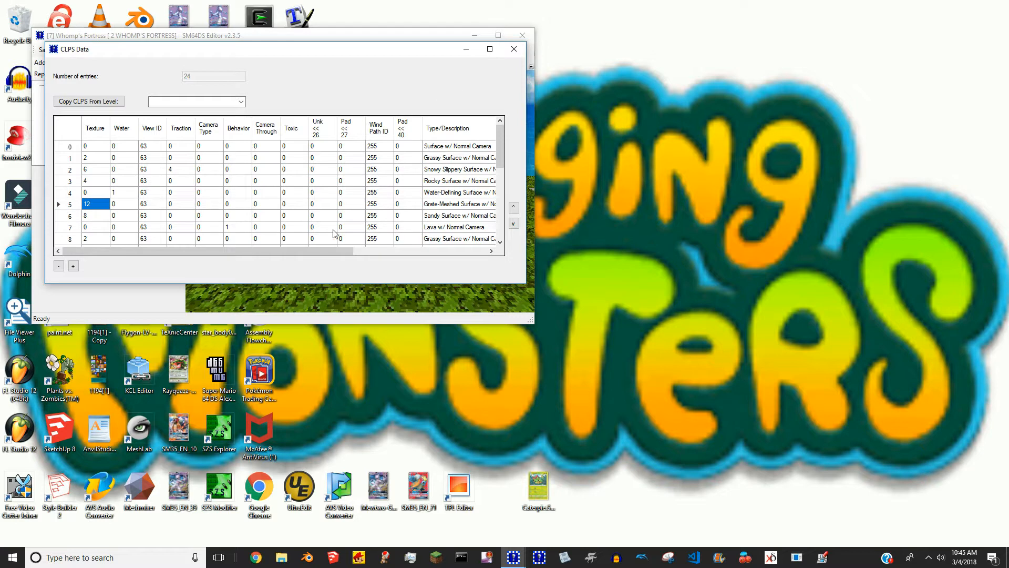
Try behavior 17 on CLPS entry 5.
{"action": "left_click", "coordinate": [244, 204]}
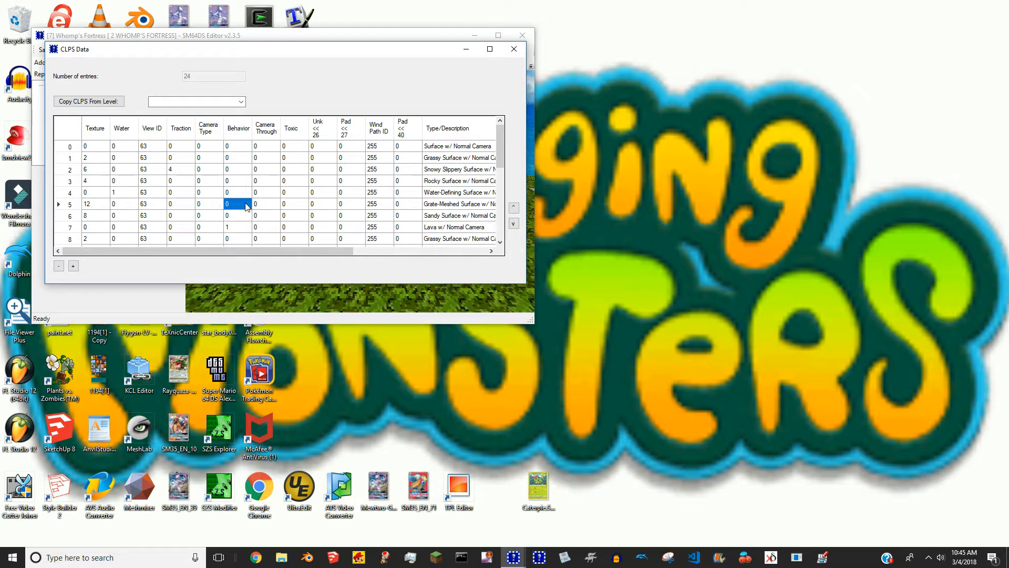
{"action": "type", "text": "17"}
{"action": "left_click", "coordinate": [275, 206]}
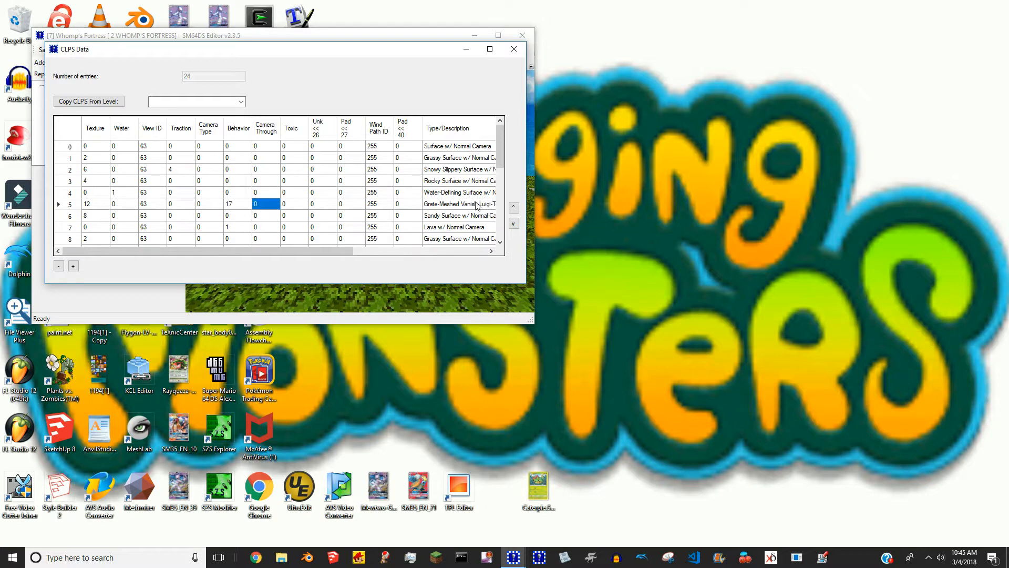
Set the behavior of CLPS entry 5 to 20.
{"action": "left_click", "coordinate": [240, 209]}
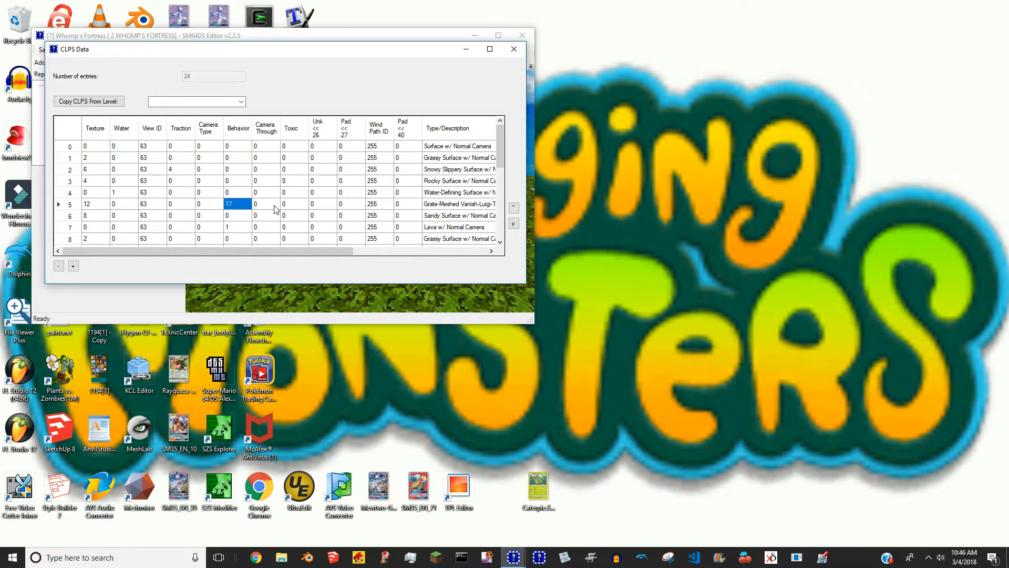
{"action": "type", "text": "20"}
{"action": "left_click", "coordinate": [269, 209]}
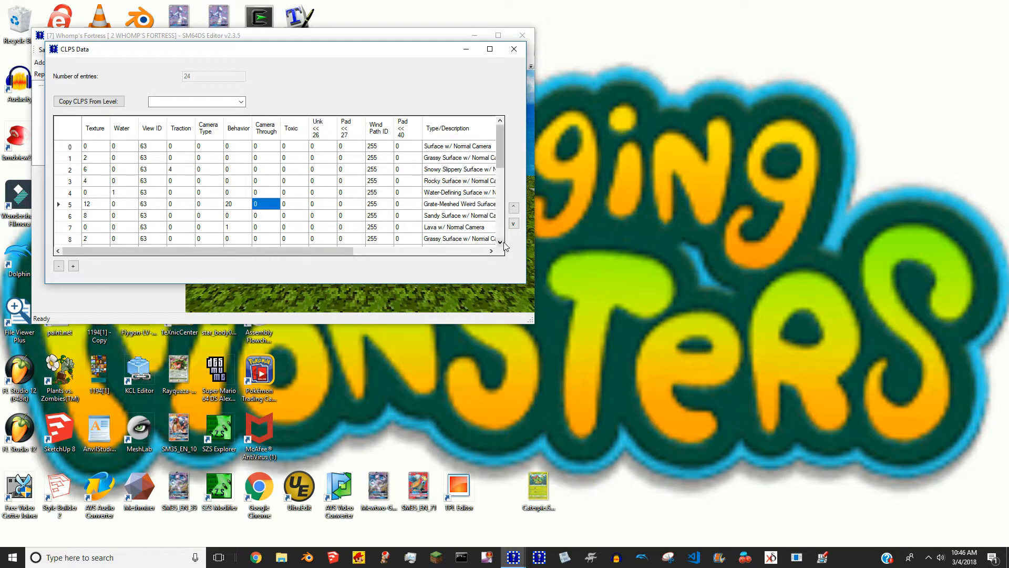
{"action": "left_click", "coordinate": [241, 205]}
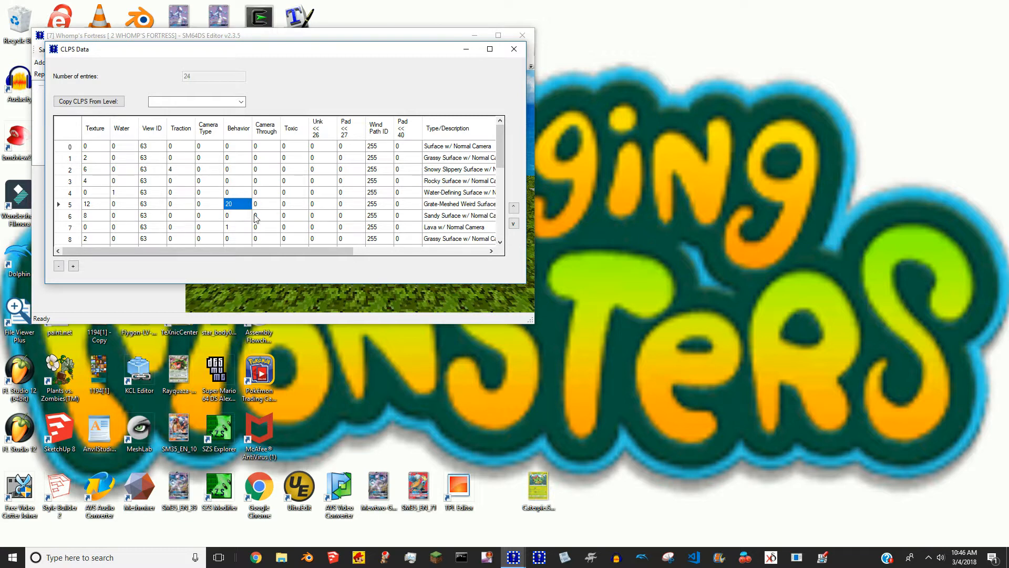
{"action": "left_click", "coordinate": [255, 206]}
{"action": "left_click", "coordinate": [234, 207]}
{"action": "left_click", "coordinate": [267, 204]}
{"action": "left_click", "coordinate": [242, 205]}
{"action": "left_click", "coordinate": [256, 204]}
{"action": "left_click", "coordinate": [237, 204]}
{"action": "left_click", "coordinate": [247, 205]}
{"action": "left_click", "coordinate": [257, 204]}
{"action": "left_click", "coordinate": [246, 208]}
{"action": "left_click", "coordinate": [237, 206]}
{"action": "left_click", "coordinate": [255, 206]}
{"action": "left_click", "coordinate": [240, 206]}
{"action": "left_click", "coordinate": [232, 204]}
{"action": "left_click", "coordinate": [266, 208]}
{"action": "left_click", "coordinate": [241, 207]}
Close the CLPS data, then save and close Whomp's Fortress.
{"action": "left_click", "coordinate": [513, 49]}
{"action": "left_click", "coordinate": [45, 49]}
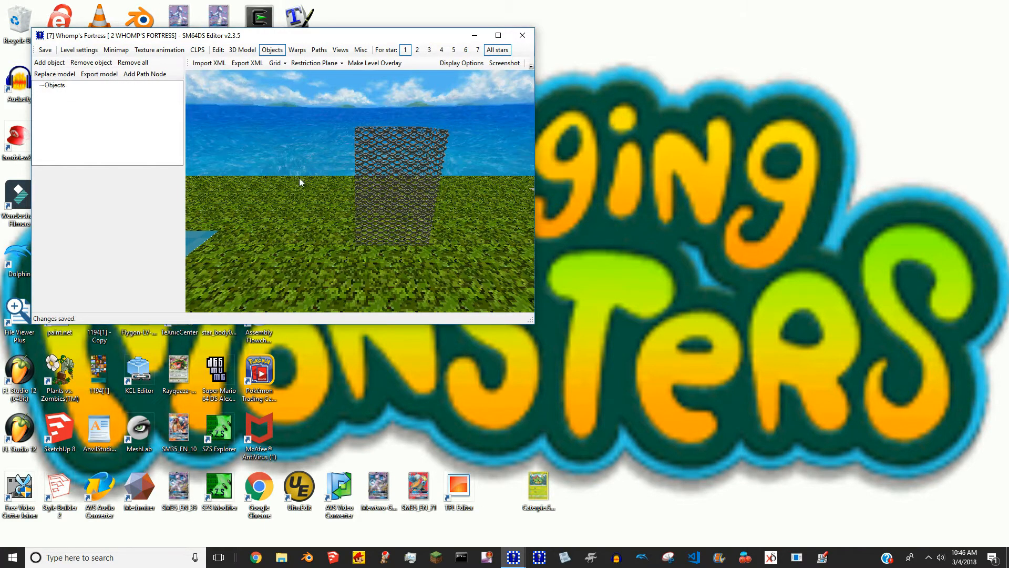
{"action": "scroll", "coordinate": [307, 152], "scroll_direction": "down", "scroll_amount": 6}
{"action": "left_click_drag", "start_coordinate": [348, 233], "coordinate": [308, 196]}
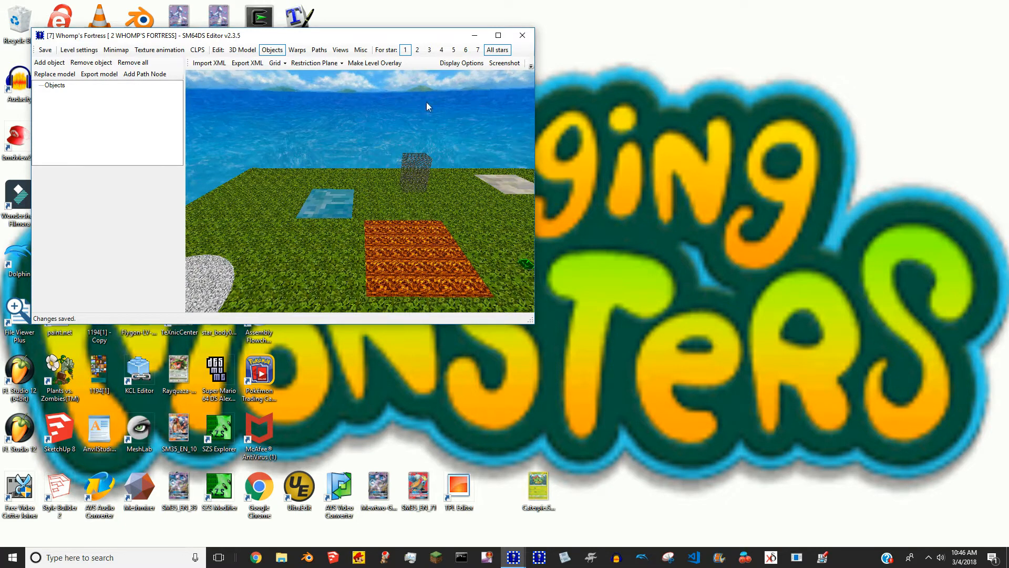
{"action": "left_click", "coordinate": [522, 35]}
Look up the collision type of the large ground plane in the collision map, and close the map.
{"action": "left_click", "coordinate": [111, 264]}
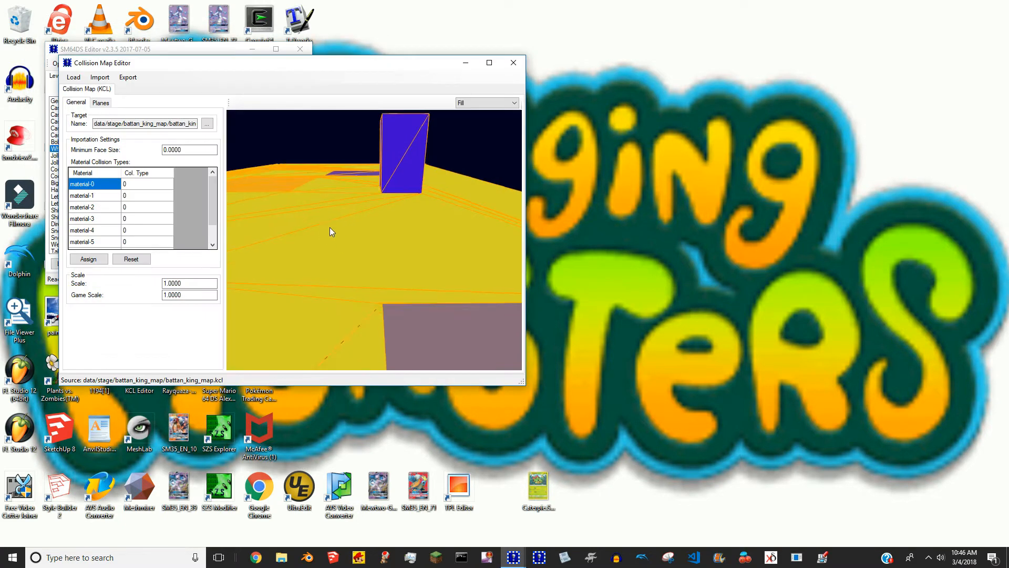
{"action": "left_click", "coordinate": [105, 106]}
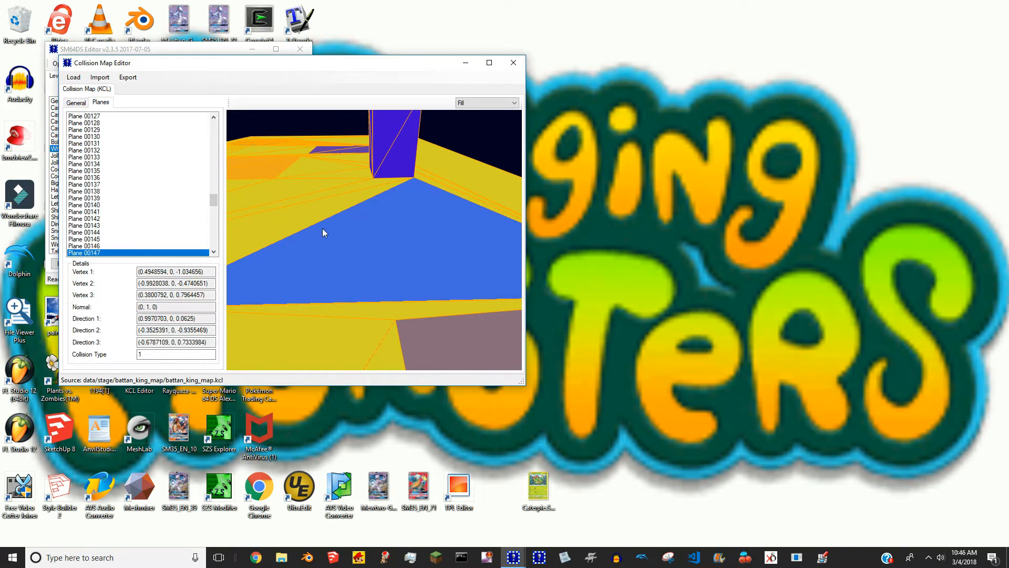
{"action": "left_click", "coordinate": [362, 239]}
{"action": "left_click", "coordinate": [514, 62]}
Check the texture and water values of entry 1 in Whomp's Fortress' CLPS data, and close the level.
{"action": "double_click", "coordinate": [92, 147]}
{"action": "left_click", "coordinate": [239, 91]}
{"action": "left_click", "coordinate": [134, 199]}
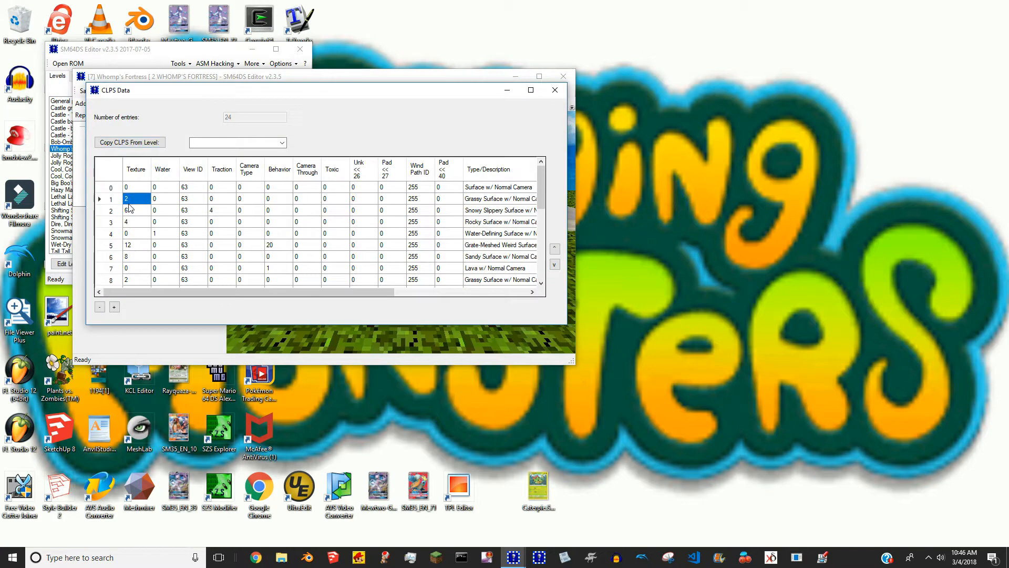
{"action": "left_click", "coordinate": [159, 202]}
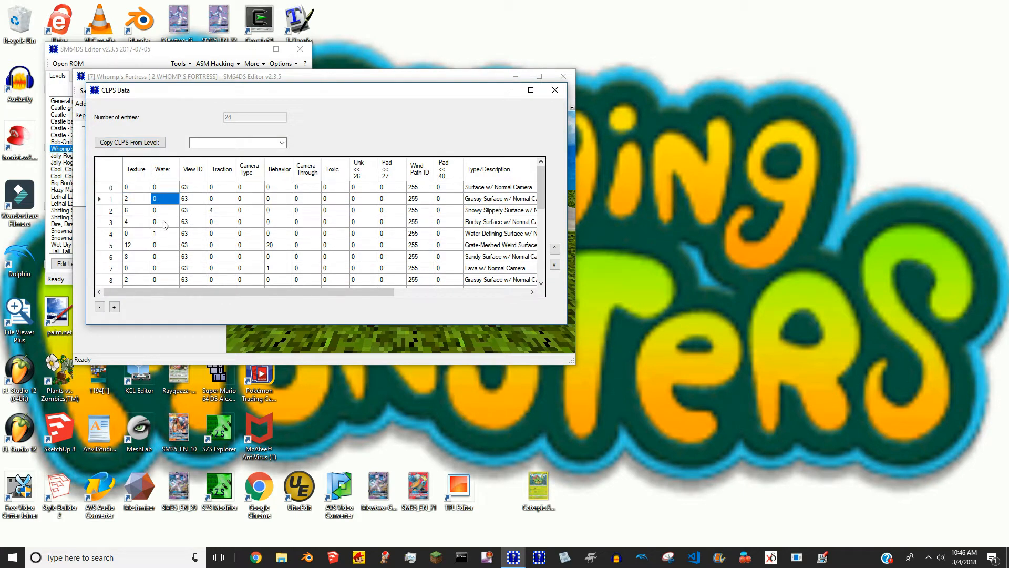
{"action": "left_click", "coordinate": [135, 202]}
{"action": "left_click", "coordinate": [562, 88]}
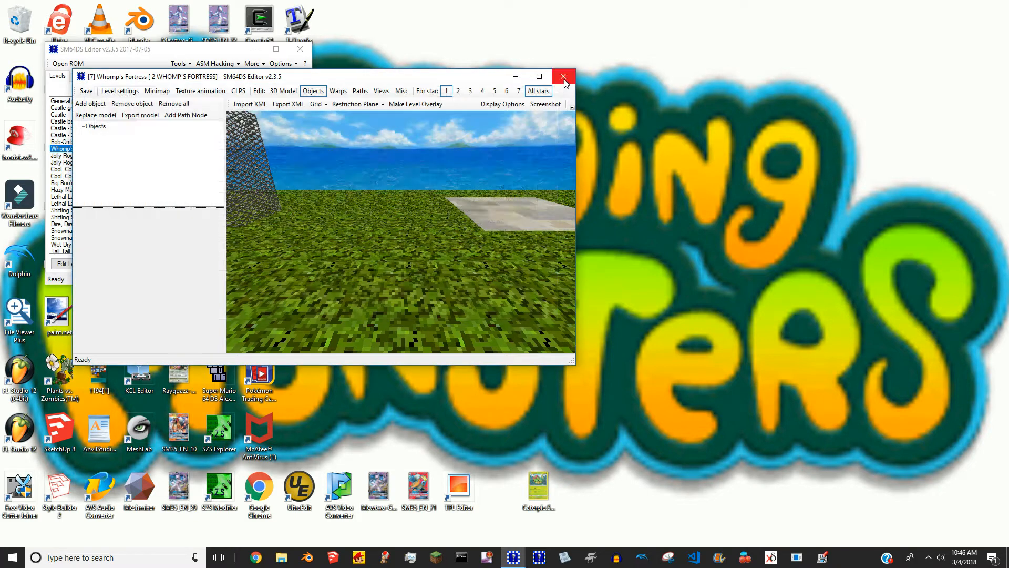
{"action": "left_click", "coordinate": [563, 78]}
Open Castle grounds, set the destination level of the exit in the brick wall to Whomp's Fortress, and save the level.
{"action": "double_click", "coordinate": [74, 108]}
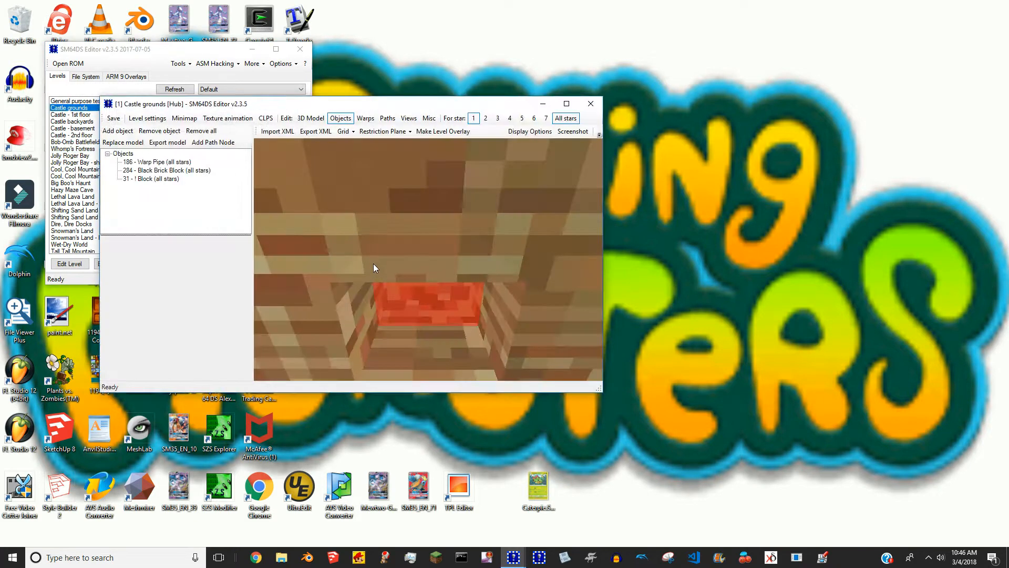
{"action": "scroll", "coordinate": [419, 265], "scroll_direction": "down", "scroll_amount": 3}
{"action": "scroll", "coordinate": [419, 264], "scroll_direction": "down", "scroll_amount": 3}
{"action": "right_click_drag", "start_coordinate": [419, 265], "coordinate": [445, 289]}
{"action": "left_click", "coordinate": [369, 119]}
{"action": "scroll", "coordinate": [424, 344], "scroll_direction": "up", "scroll_amount": 3}
{"action": "scroll", "coordinate": [424, 345], "scroll_direction": "up", "scroll_amount": 2}
{"action": "left_click", "coordinate": [433, 243]}
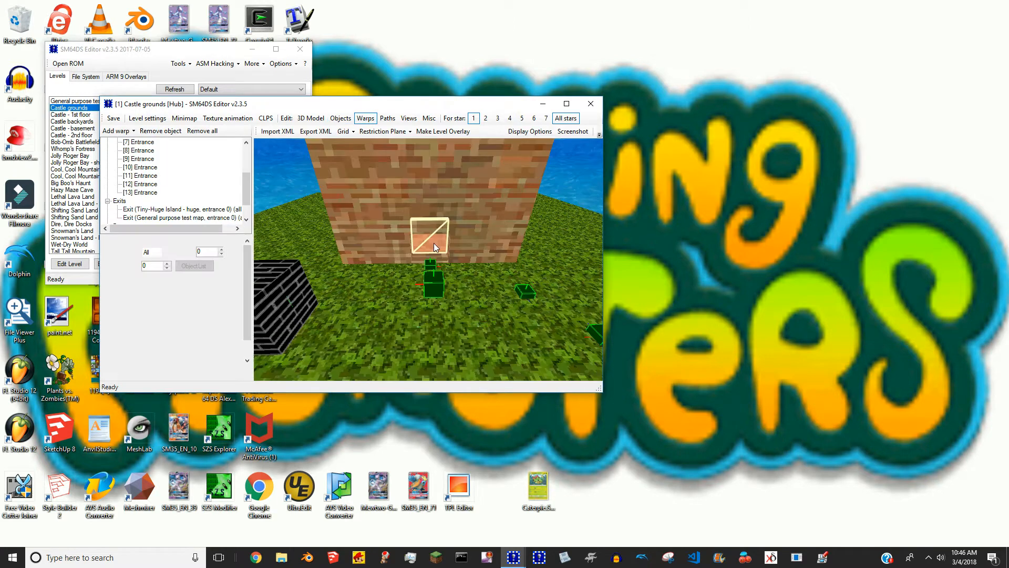
{"action": "left_click", "coordinate": [194, 328]}
{"action": "scroll", "coordinate": [202, 384], "scroll_direction": "up", "scroll_amount": 5}
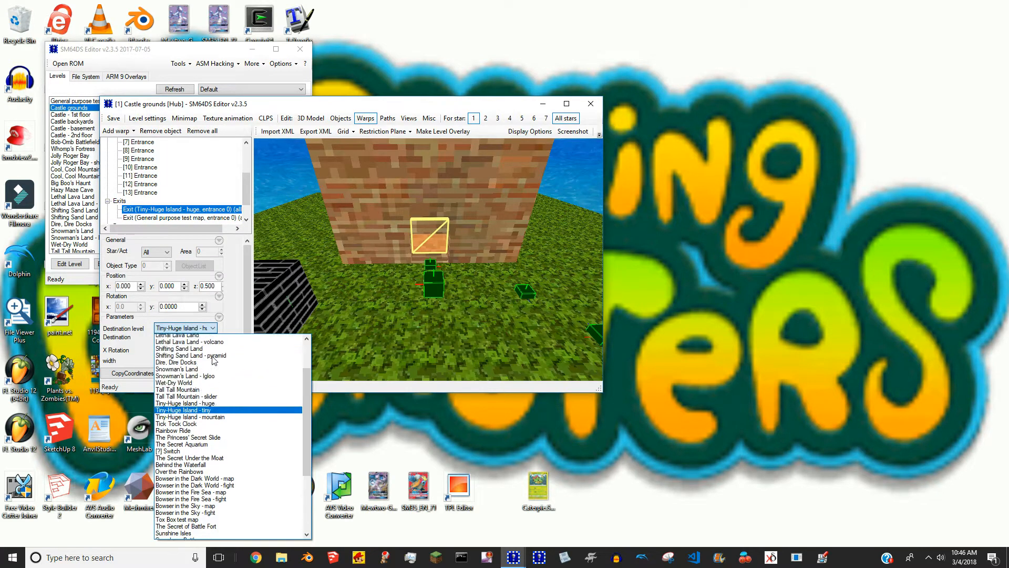
{"action": "left_click", "coordinate": [203, 385]}
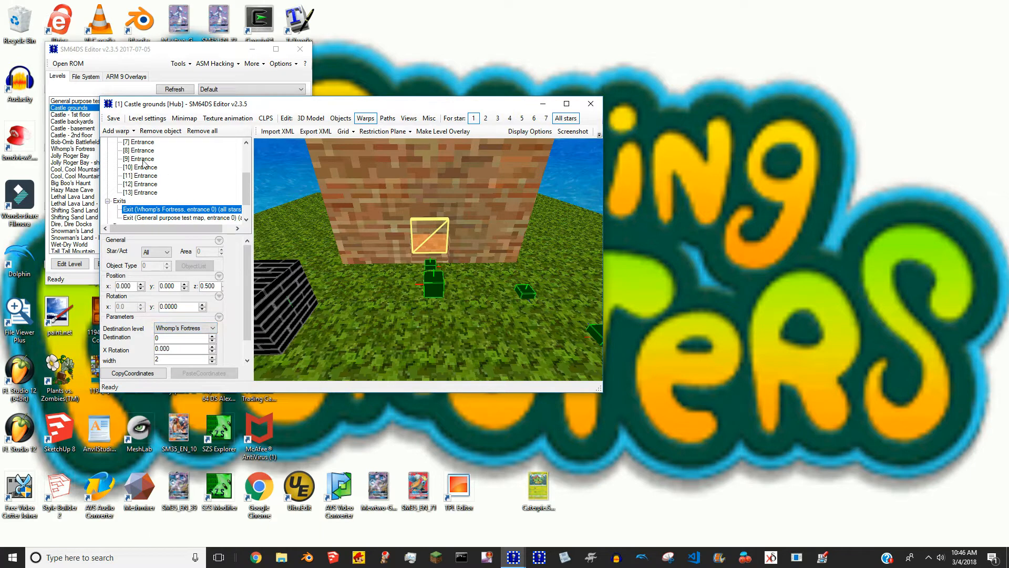
{"action": "left_click", "coordinate": [113, 118]}
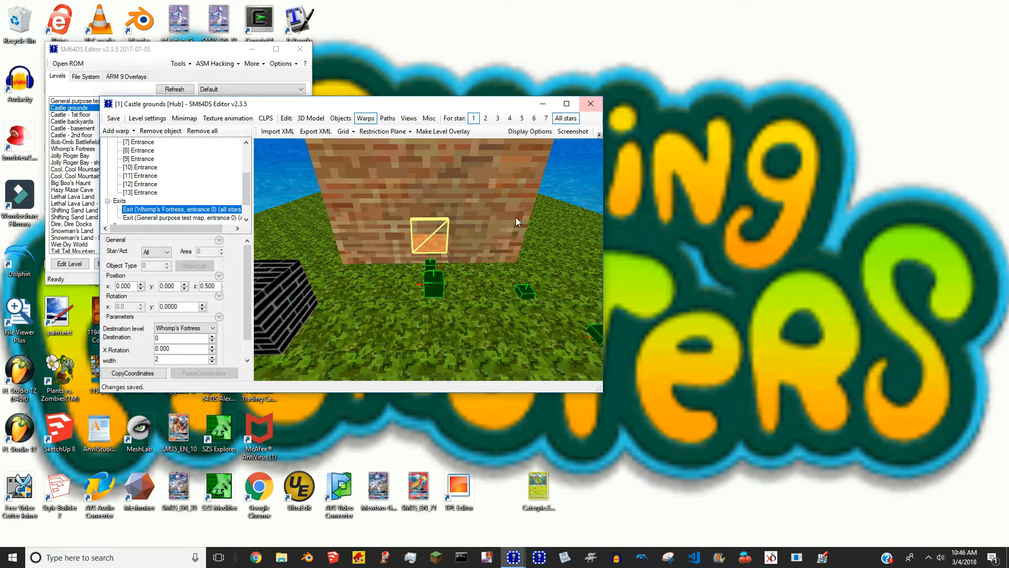
Deselect the exit warp in the brick wall and close the Castle grounds level.
{"action": "left_click", "coordinate": [437, 247]}
{"action": "left_click", "coordinate": [436, 245]}
{"action": "left_click", "coordinate": [484, 232]}
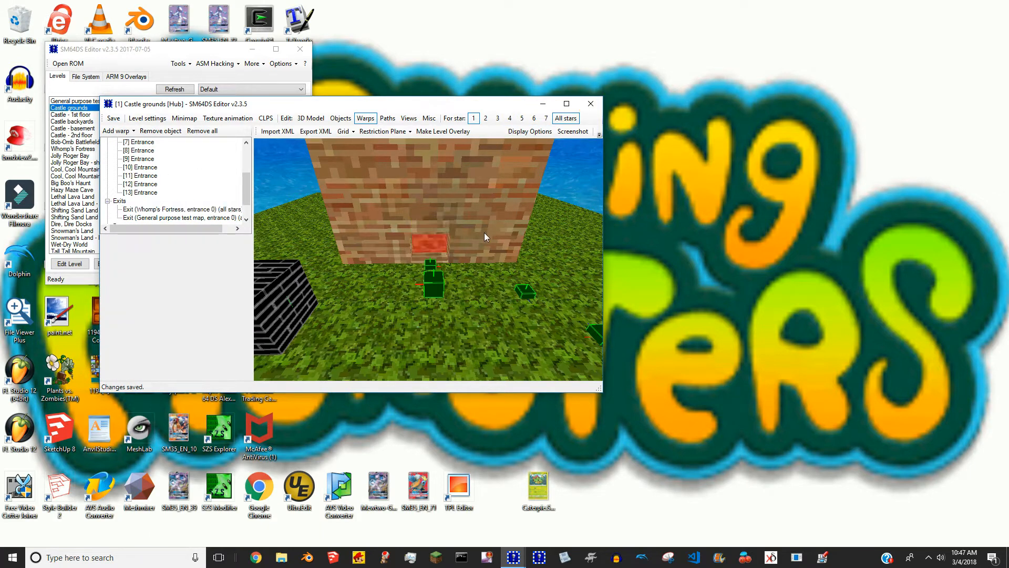
{"action": "left_click", "coordinate": [434, 238]}
{"action": "left_click_drag", "start_coordinate": [414, 232], "coordinate": [446, 191]}
{"action": "left_click", "coordinate": [591, 104]}
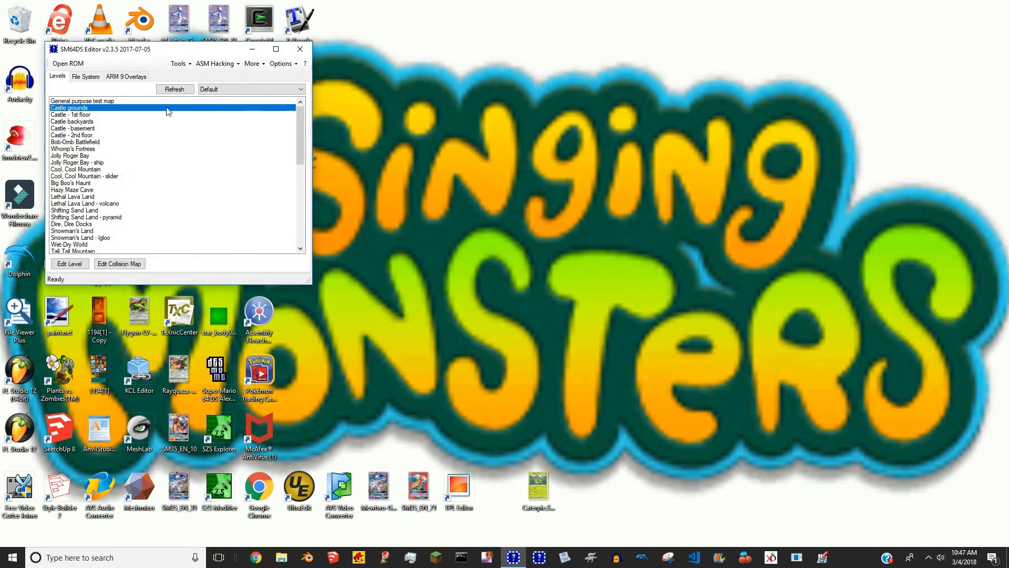
Check the behavior of entry 5 in Whomp's Fortress' CLPS data against the meshed block, and close the level and the editor.
{"action": "double_click", "coordinate": [73, 153]}
{"action": "left_click_drag", "start_coordinate": [291, 254], "coordinate": [392, 245]}
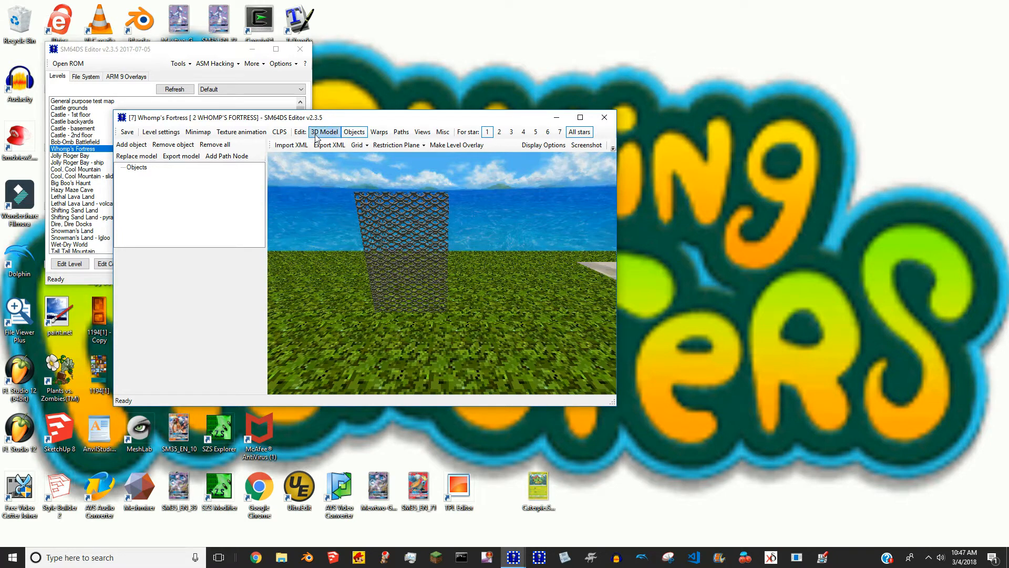
{"action": "left_click", "coordinate": [279, 132]}
{"action": "left_click", "coordinate": [314, 288]}
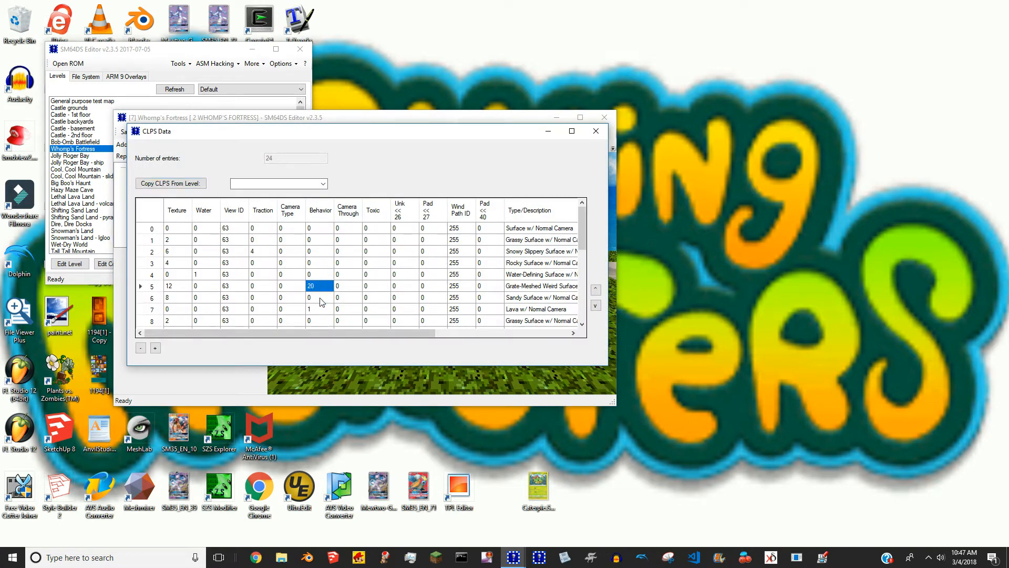
{"action": "left_click", "coordinate": [596, 131]}
{"action": "mouse_move", "coordinate": [424, 218]}
{"action": "left_mouse_down"}
{"action": "mouse_move", "coordinate": [439, 274]}
{"action": "mouse_move", "coordinate": [437, 225]}
{"action": "left_mouse_up"}
{"action": "left_click_drag", "start_coordinate": [438, 264], "coordinate": [406, 263]}
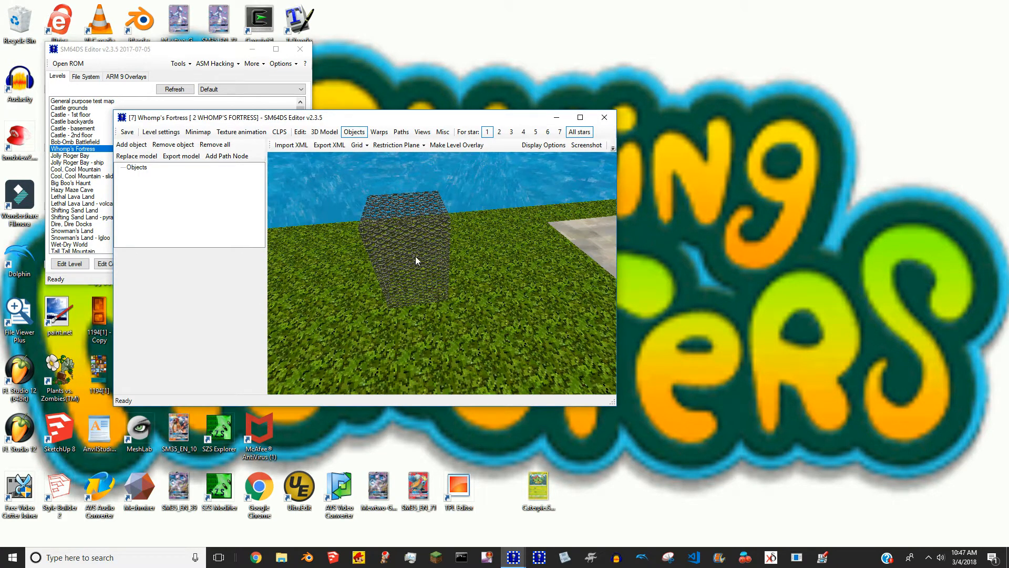
{"action": "left_click", "coordinate": [604, 117]}
{"action": "left_click", "coordinate": [300, 49]}
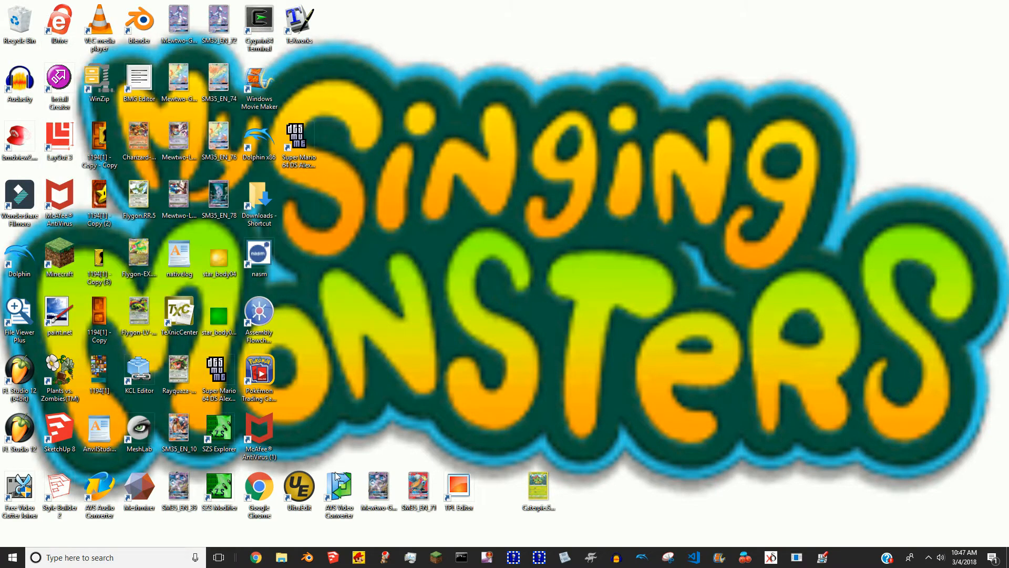
Launch the recent DKJC64DS ROM in the DeSmuME emulator and maximize its window.
{"action": "left_click", "coordinate": [288, 561]}
{"action": "double_click", "coordinate": [368, 411]}
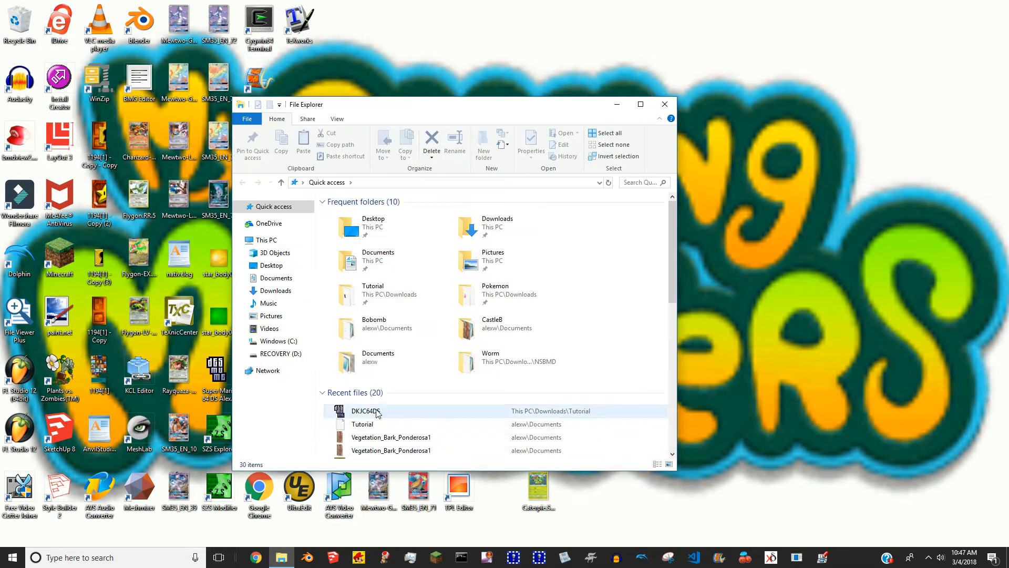
{"action": "key", "text": "Return"}
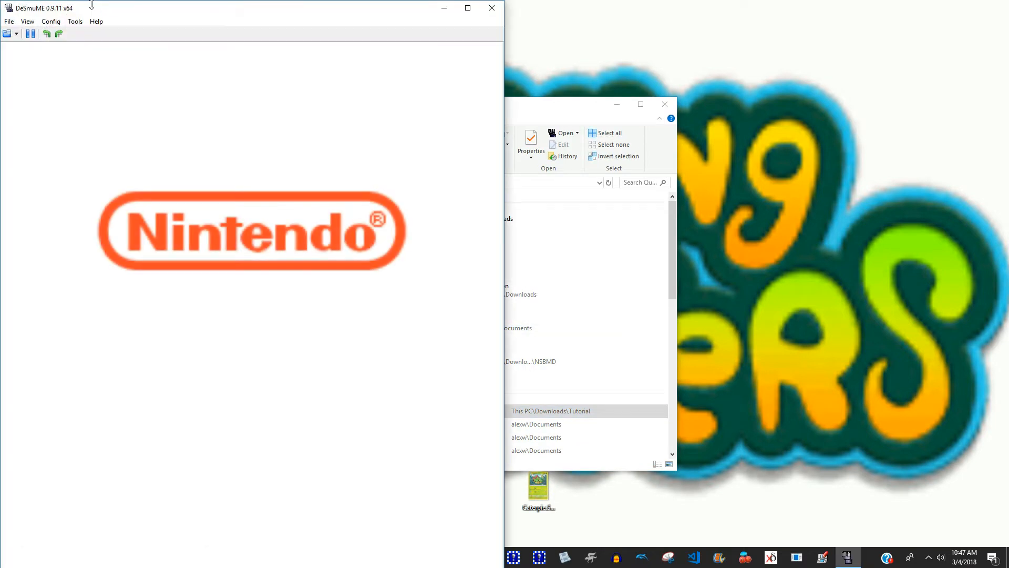
{"action": "double_click", "coordinate": [61, 11]}
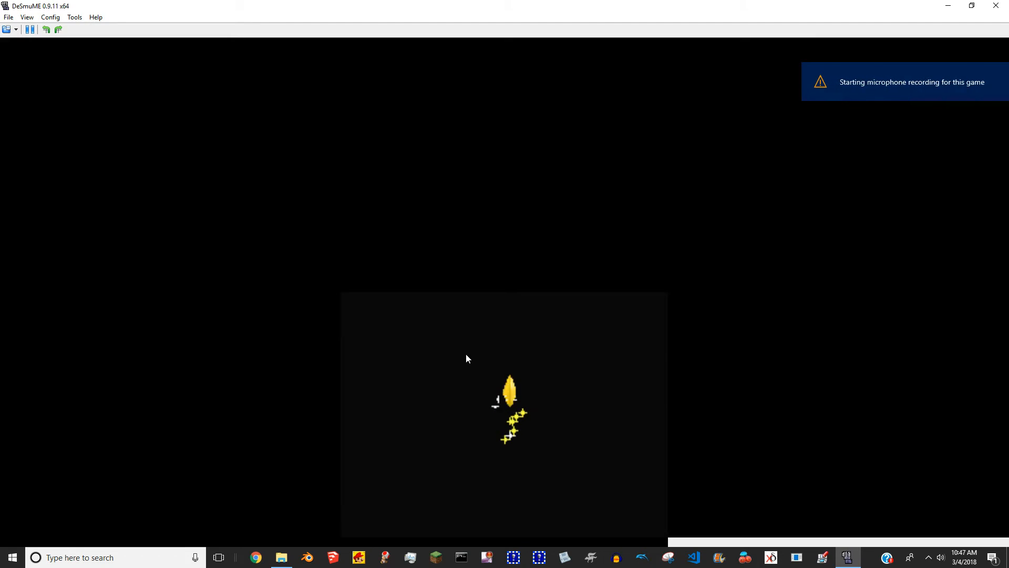
Save the emulator state to slots 1, 2 and 3, and start Adventure mode from the title screen.
{"action": "key", "text": "shift+F1"}
{"action": "key", "text": "shift+F2"}
{"action": "key", "text": "shift+F3"}
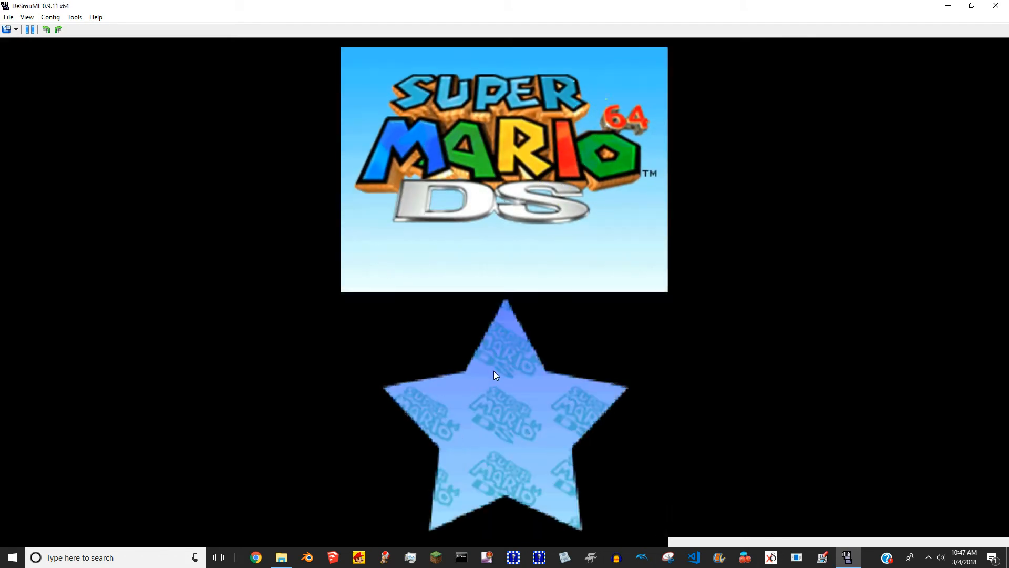
{"action": "left_click", "coordinate": [30, 30]}
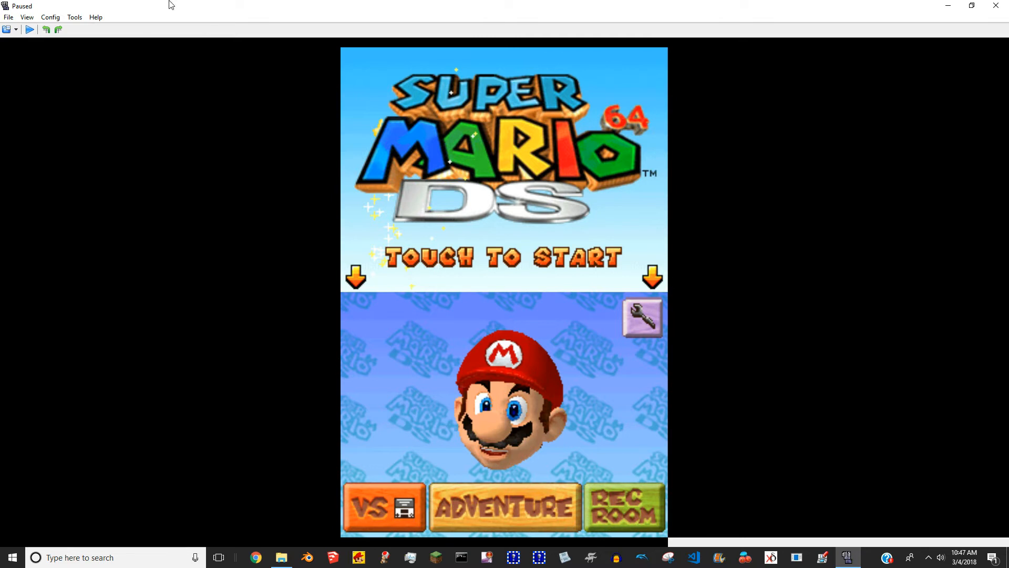
{"action": "left_click", "coordinate": [29, 30]}
{"action": "left_click", "coordinate": [488, 484]}
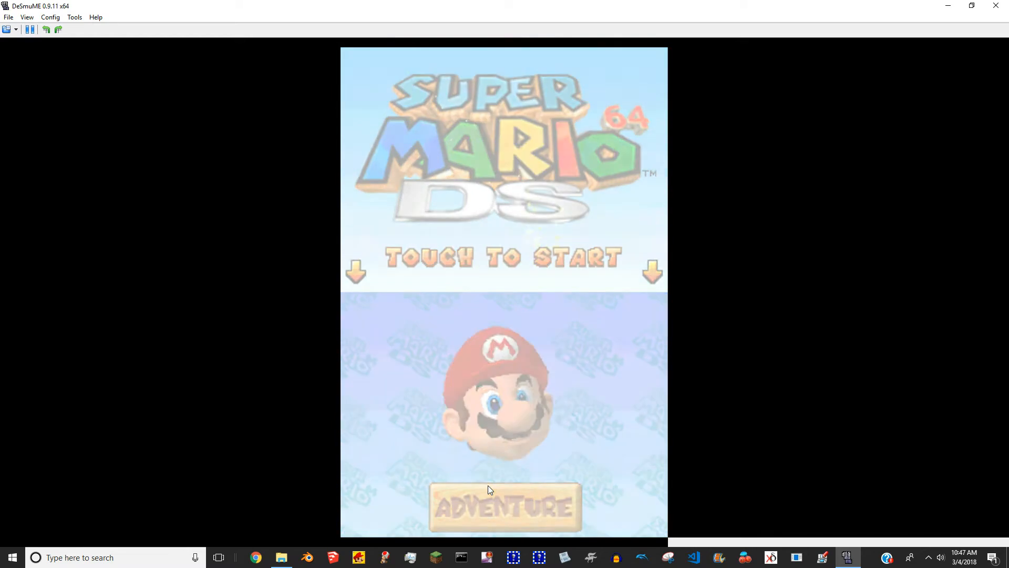
{"action": "key", "text": "x"}
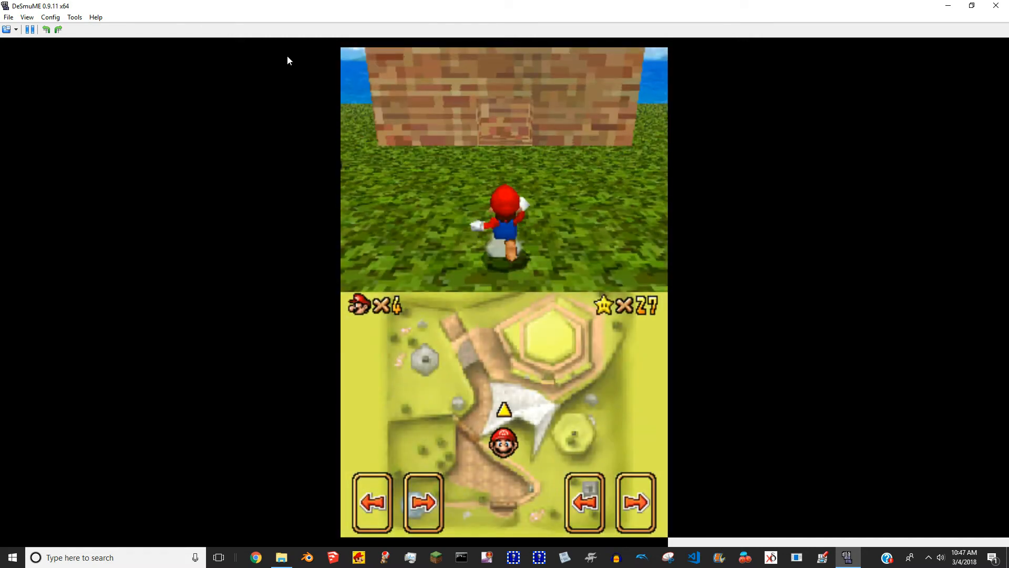
Run Mario into the brick wall's opening, save the state to slots 1, 2 and 3, and enter Whomp's Fortress.
{"action": "key", "text": "Up"}
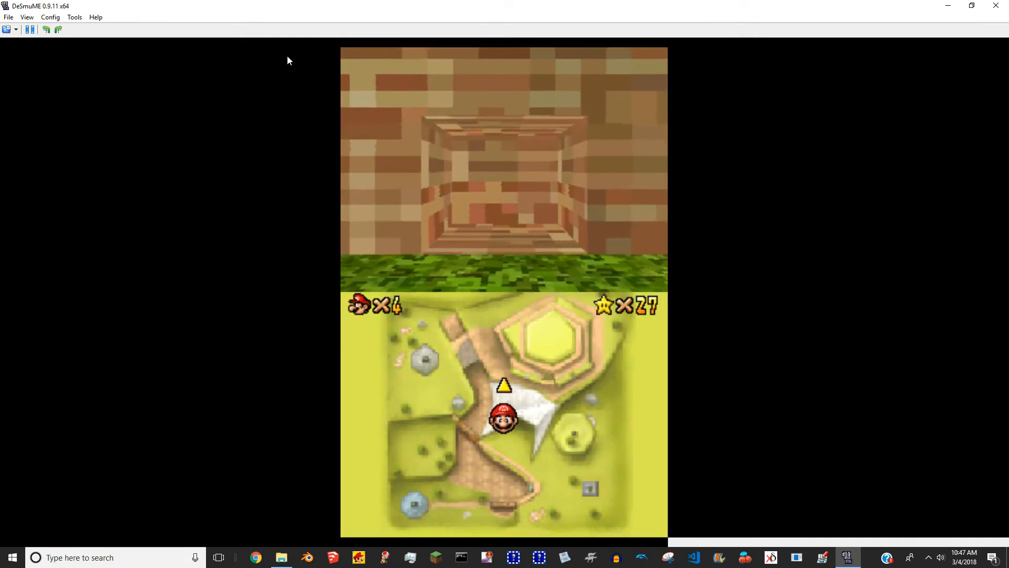
{"action": "key", "text": "shift+F1"}
{"action": "key", "text": "shift+F3"}
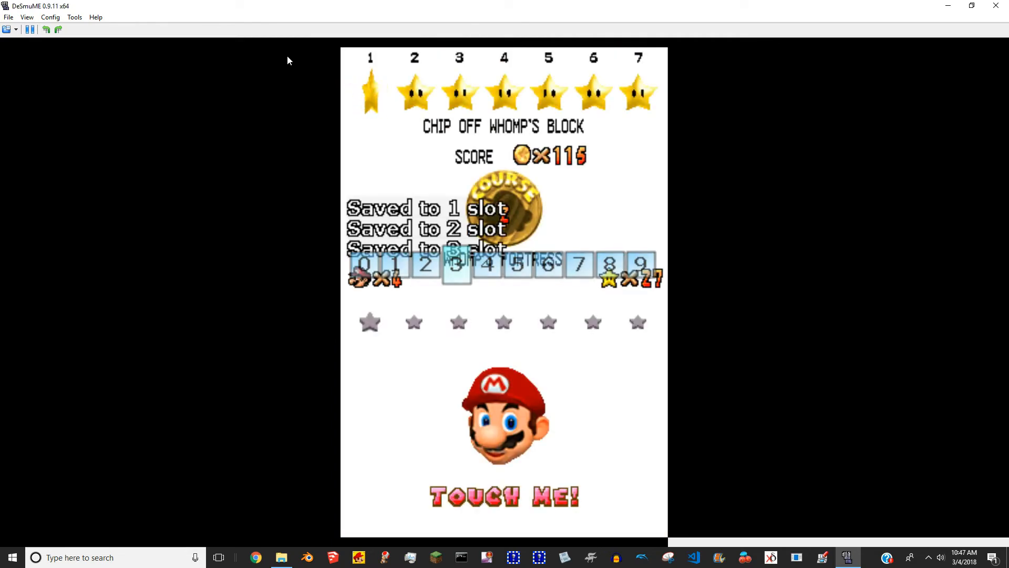
{"action": "key", "text": "x"}
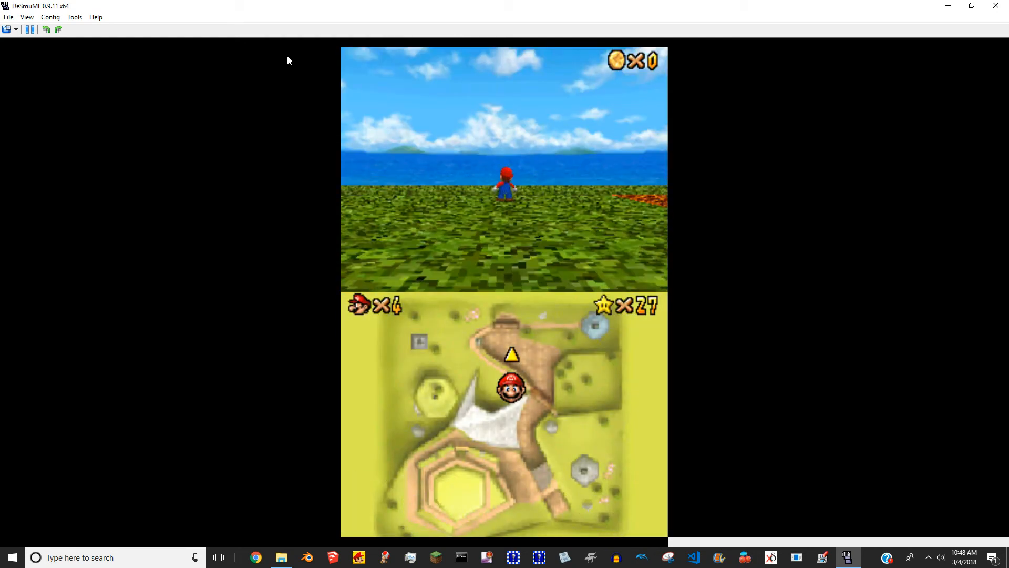
Turn Mario and the camera toward the lava square, and save the emulator state to slots 1, 2 and 3.
{"action": "key", "text": "Right"}
{"action": "key", "text": "q"}
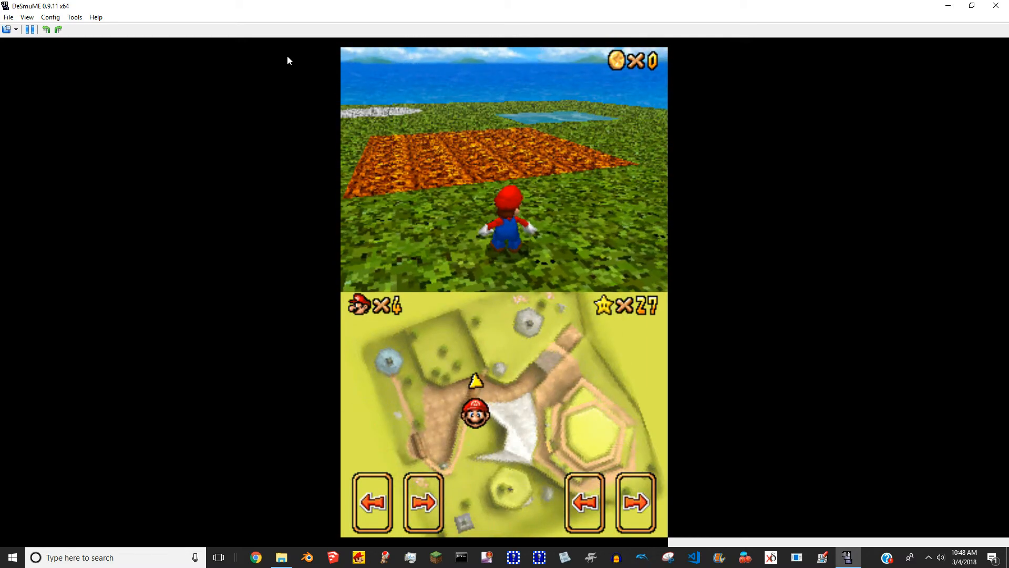
{"action": "key", "text": "shift+F1"}
{"action": "key", "text": "shift+F3"}
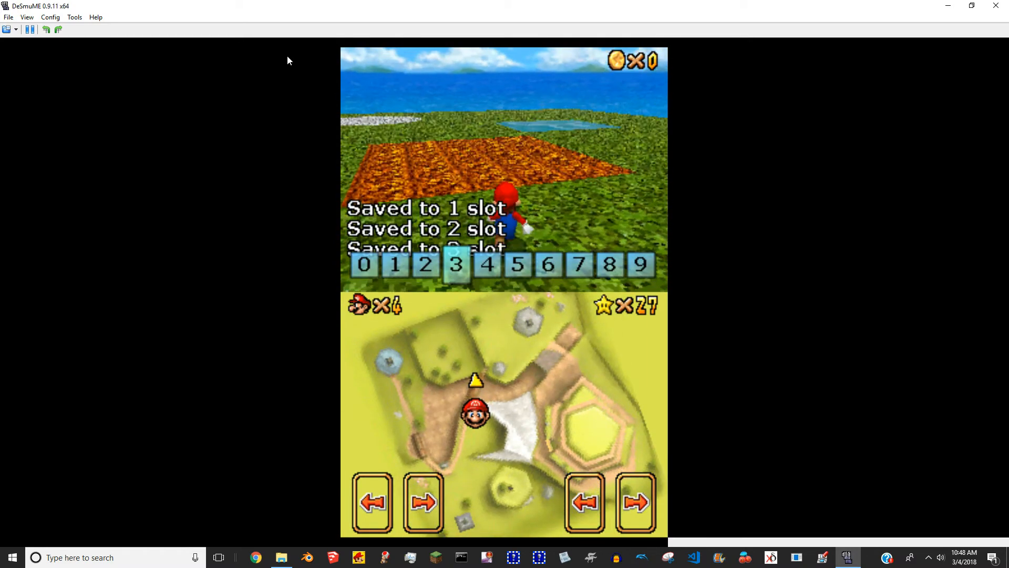
Run Mario onto the lava square to test its collision, and reload the state from slot 1.
{"action": "key", "text": "Up"}
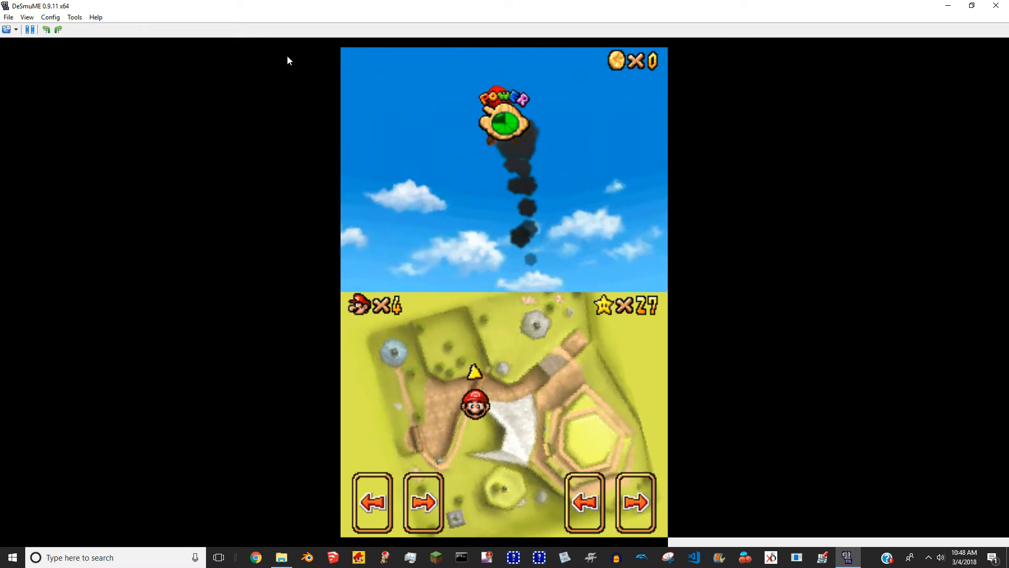
{"action": "key", "text": "F1"}
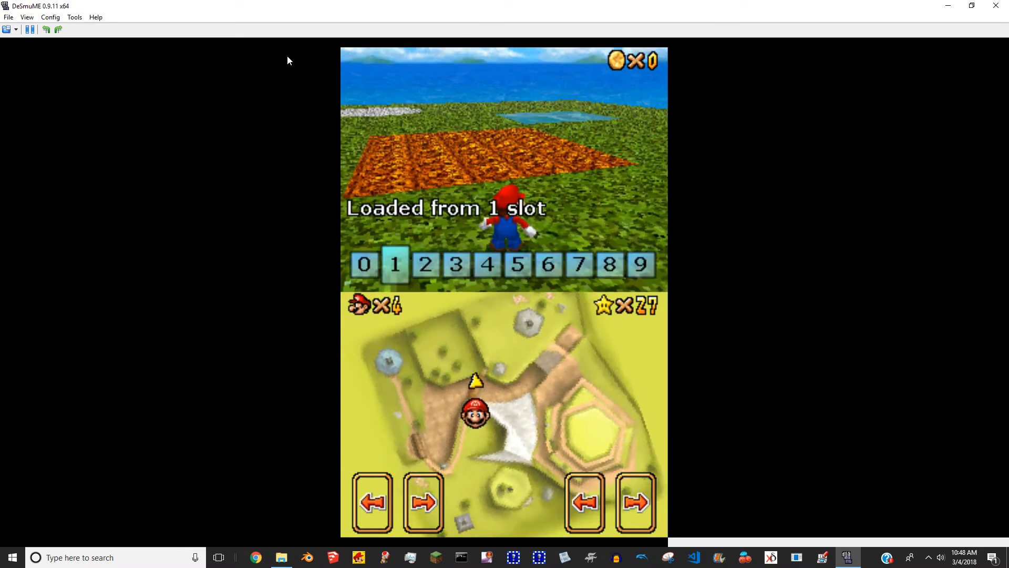
Run Mario to the meshed block and move him against and around it to test its collision.
{"action": "key", "text": "Up"}
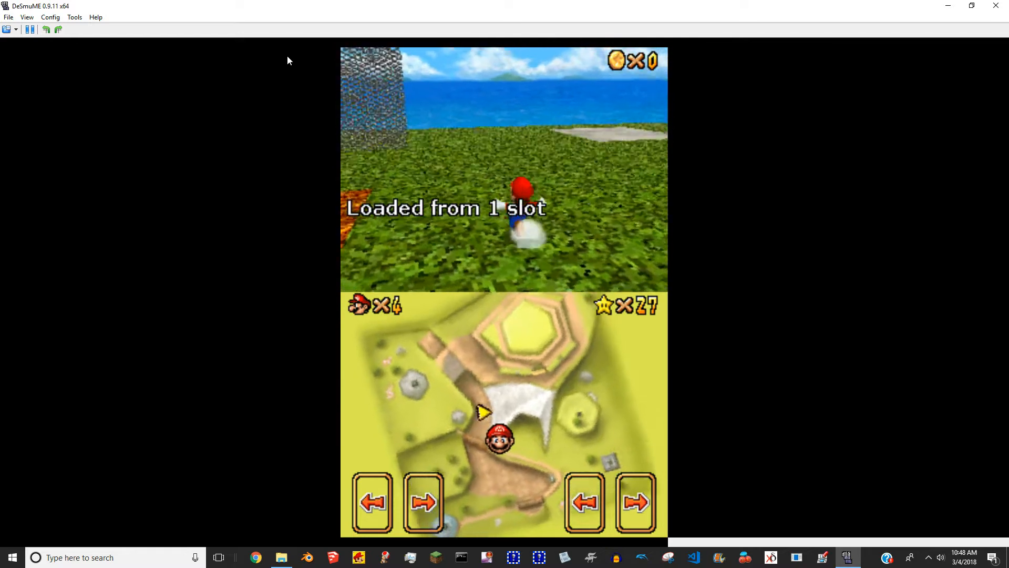
{"action": "key", "text": "Left"}
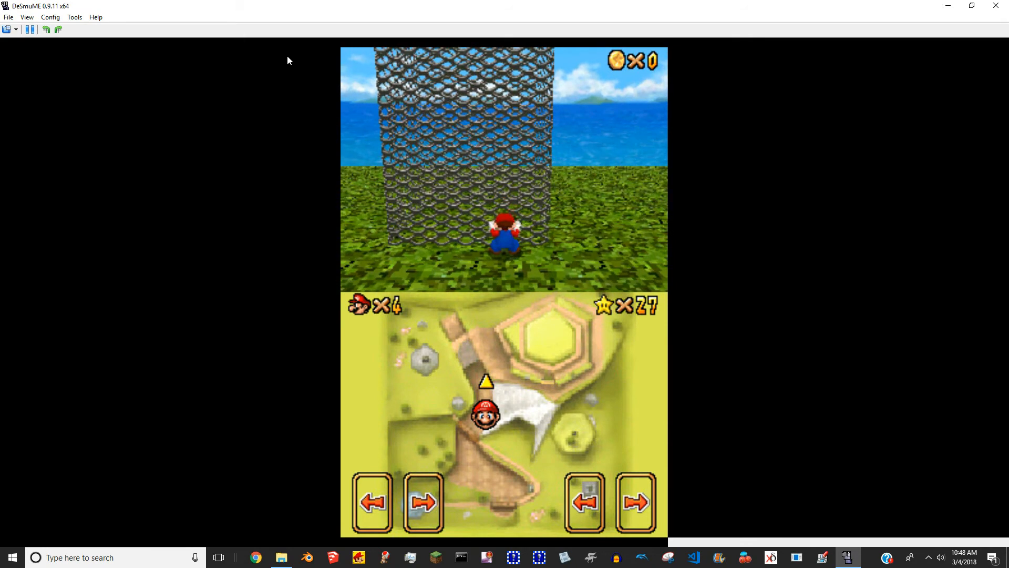
{"action": "key", "text": "Up"}
{"action": "key", "text": "Left"}
{"action": "key", "text": "Right"}
{"action": "key", "text": "Right"}
{"action": "key", "text": "Up"}
{"action": "key", "text": "Left"}
{"action": "key", "text": "Down"}
{"action": "key", "text": "Right"}
{"action": "key", "text": "Right"}
{"action": "key", "text": "Up"}
{"action": "key", "text": "Right"}
{"action": "key", "text": "Up"}
{"action": "key", "text": "Right"}
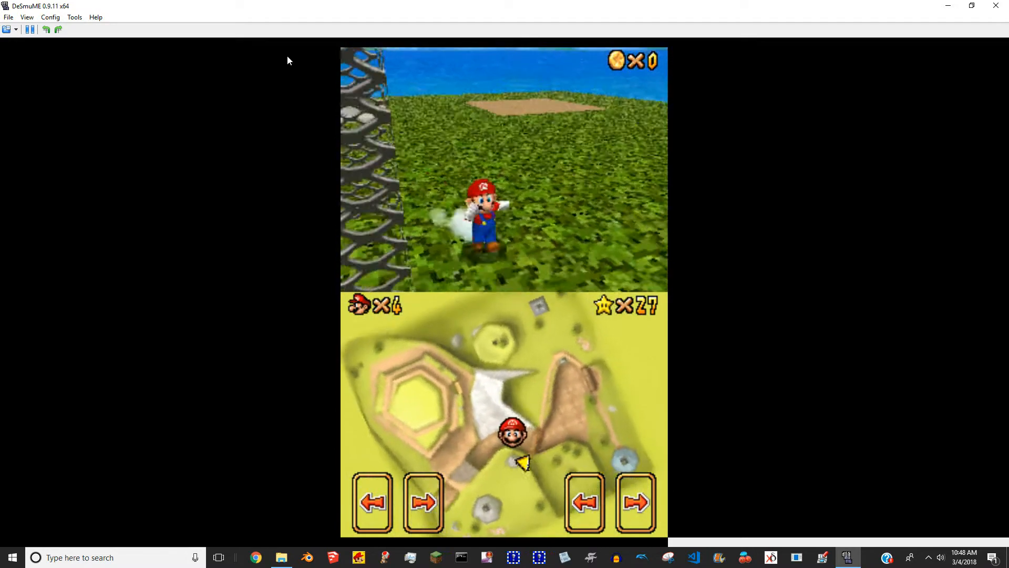
Run Mario toward the sand square and save the emulator state to slots 1, 2 and 3.
{"action": "key", "text": "Up"}
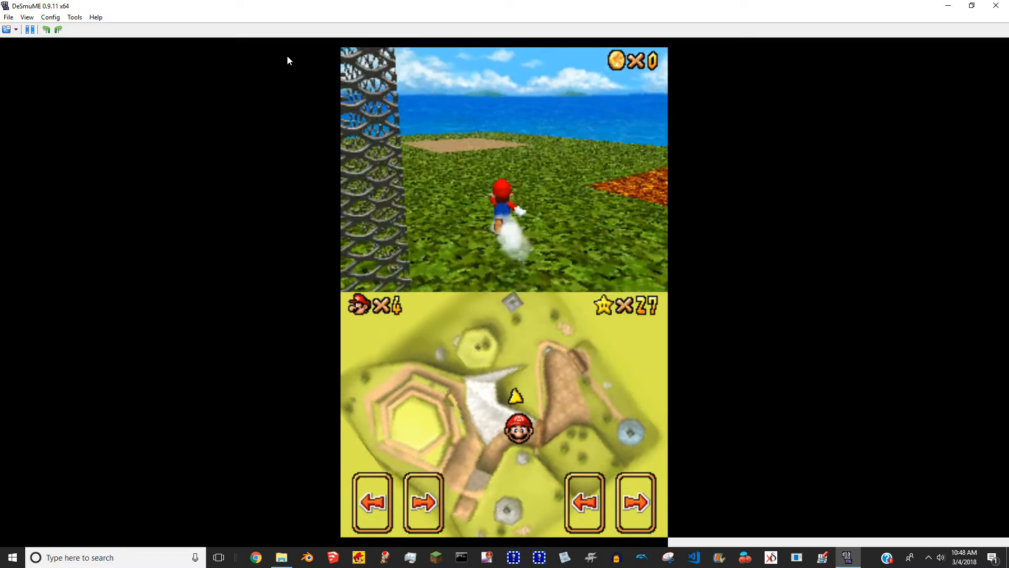
{"action": "key", "text": "Pause"}
{"action": "key", "text": "shift+F2"}
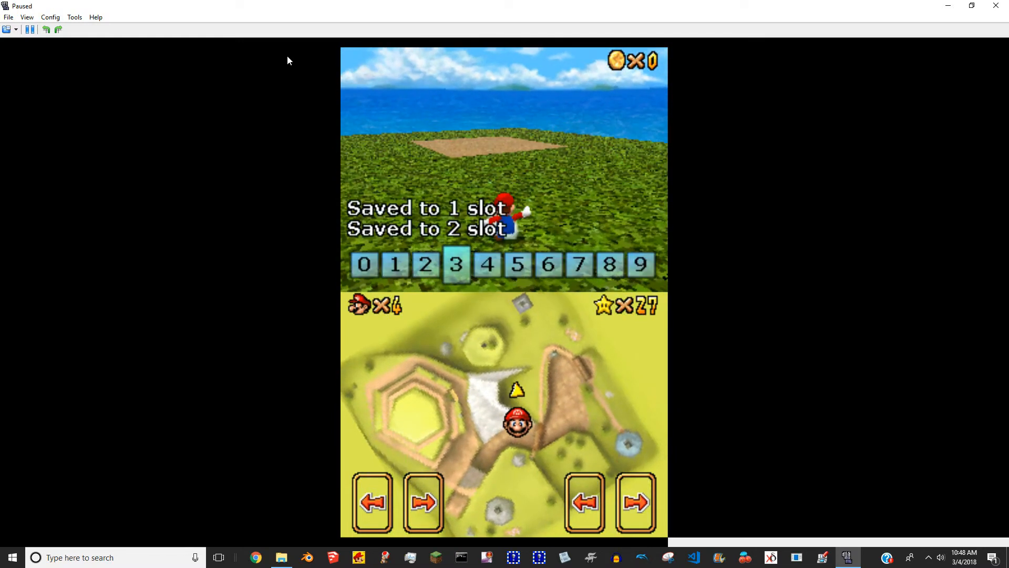
{"action": "key", "text": "Pause"}
{"action": "key", "text": "shift+F3"}
Run Mario over the sand square and on to the grey stone square to test both surfaces.
{"action": "key", "text": "Left"}
{"action": "key", "text": "q"}
{"action": "key", "text": "Up"}
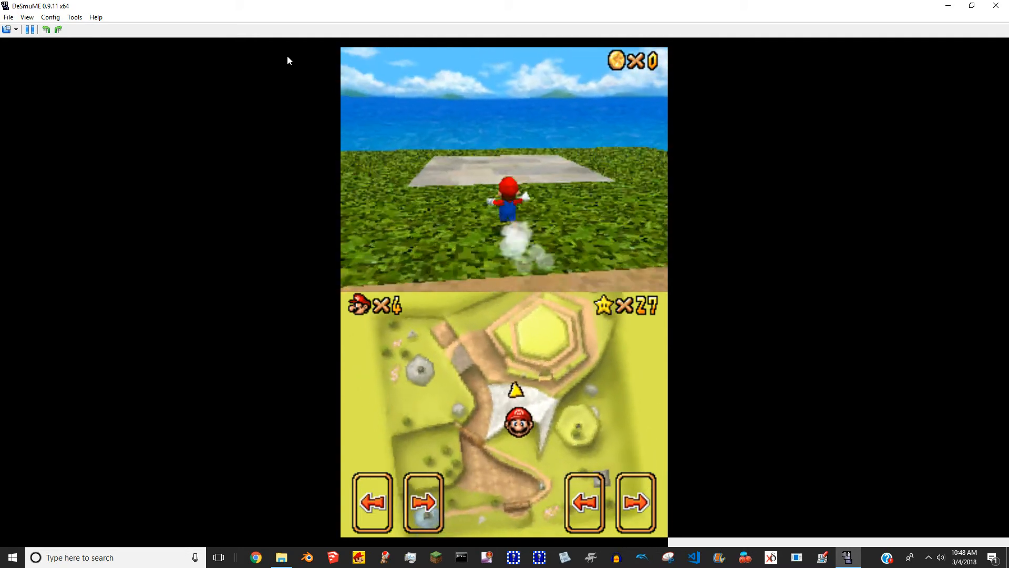
{"action": "key", "text": "Left"}
{"action": "key", "text": "Right"}
{"action": "key", "text": "Down"}
{"action": "key", "text": "Left"}
{"action": "key", "text": "Up"}
{"action": "key", "text": "Left"}
{"action": "key", "text": "Up"}
Swim Mario across the water square and run him onto the round white speckled area to test both surfaces.
{"action": "key", "text": "z"}
{"action": "key", "text": "Up"}
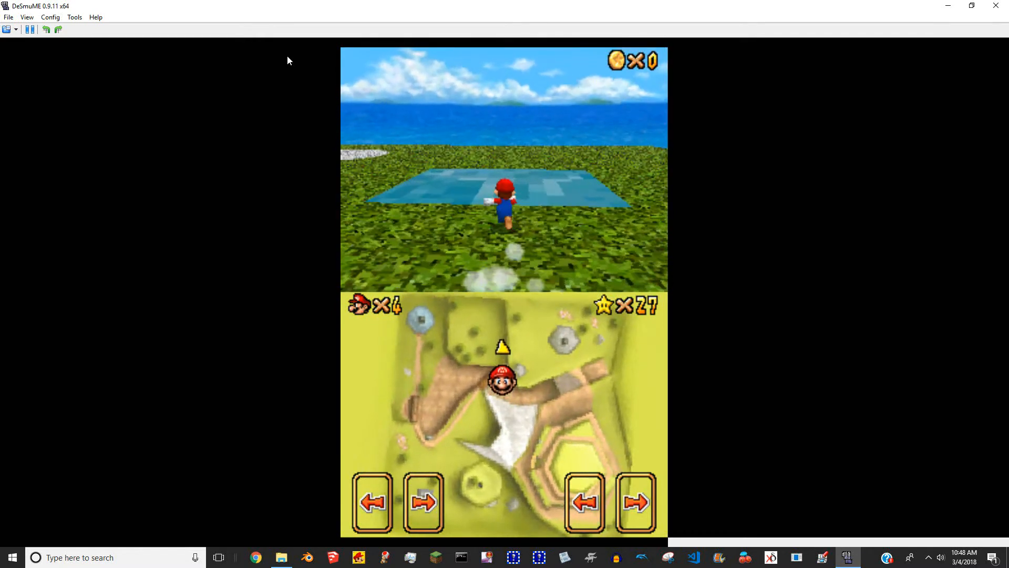
{"action": "key", "text": "Left"}
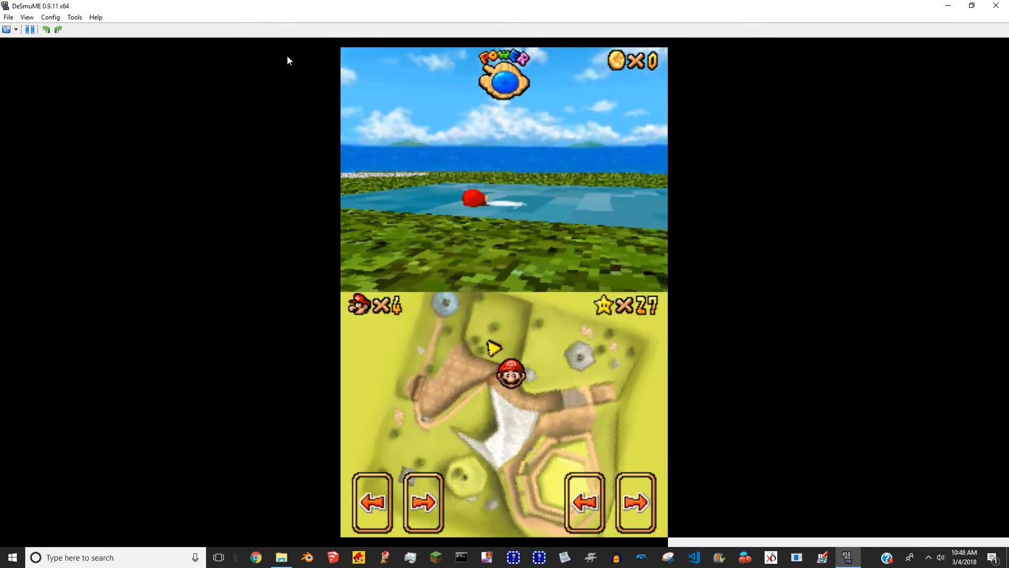
{"action": "key", "text": "Up"}
{"action": "key", "text": "Up"}
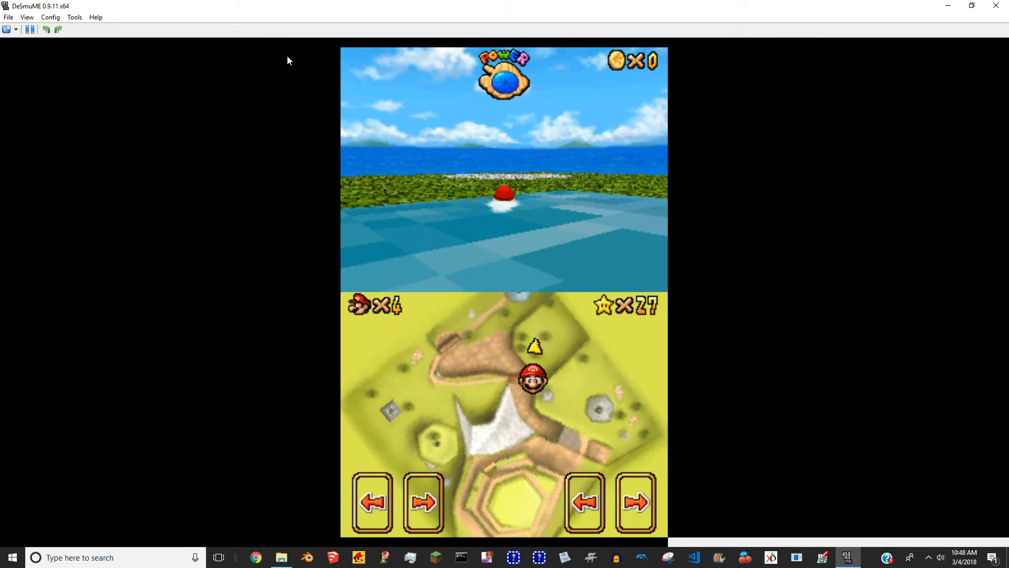
{"action": "key", "text": "z"}
{"action": "key", "text": "Up"}
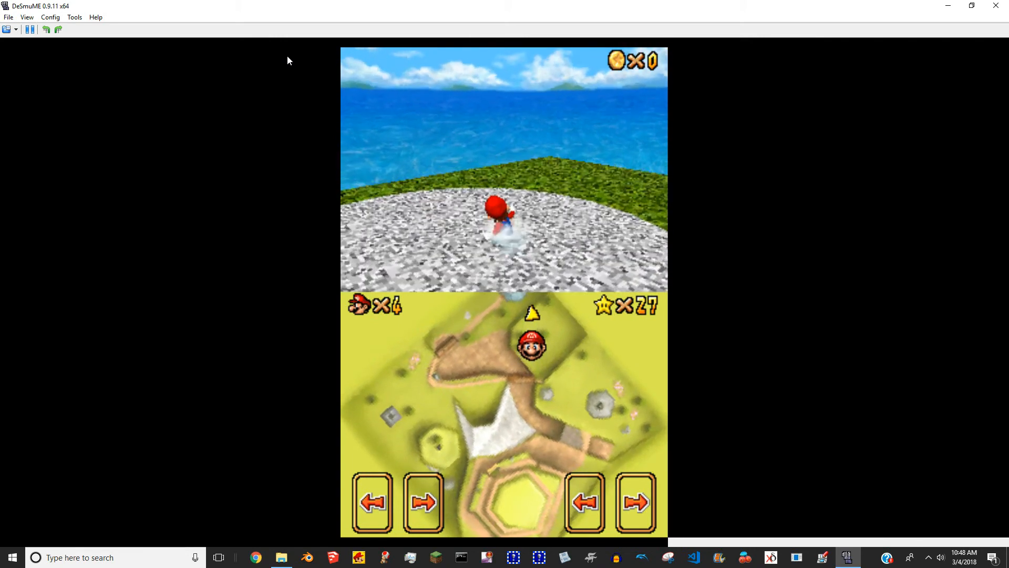
Run Mario across the round white speckled area and off onto the grass to test its surface.
{"action": "key", "text": "Down"}
{"action": "key", "text": "Left"}
{"action": "key", "text": "Left"}
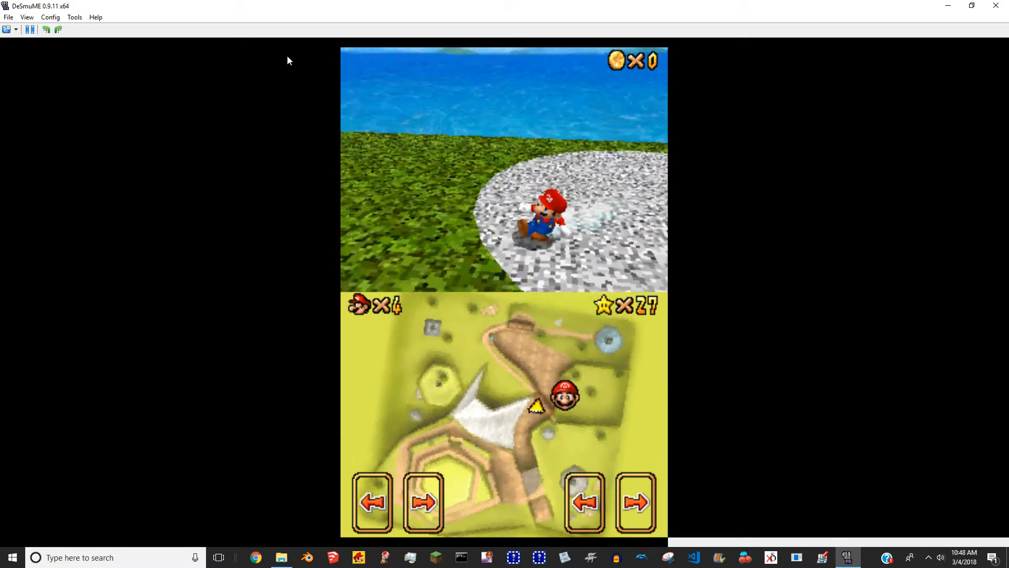
{"action": "key", "text": "Left"}
{"action": "key", "text": "Up"}
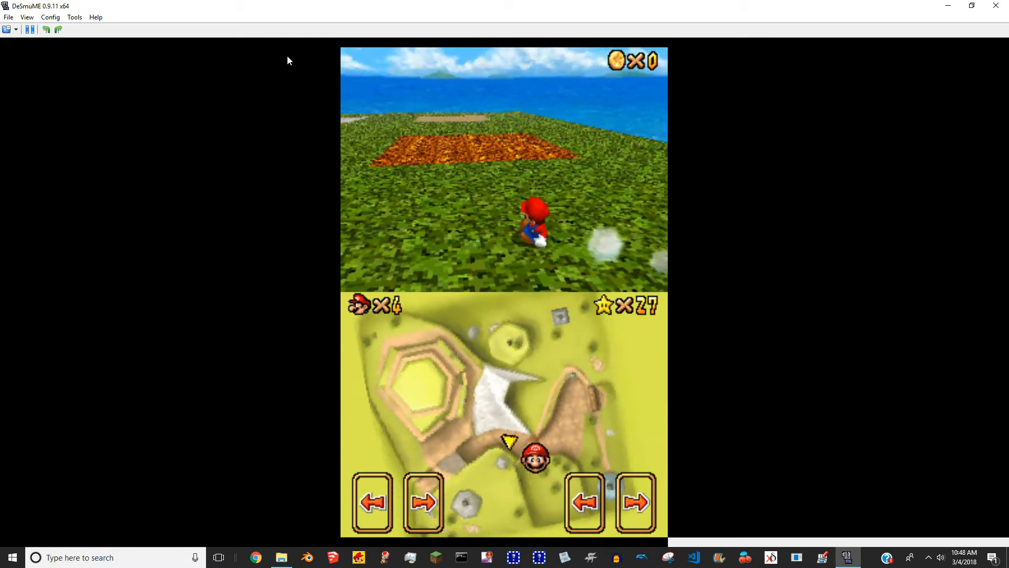
Run and jump Mario over the grass around the white speckled area and head to the water square.
{"action": "key", "text": "Down"}
{"action": "key", "text": "Right"}
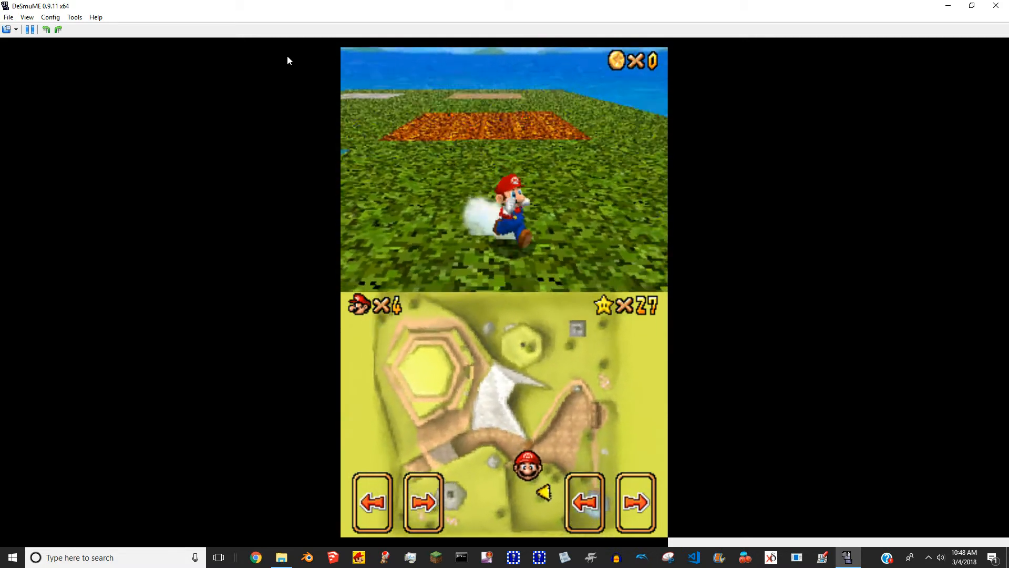
{"action": "key", "text": "z"}
{"action": "key", "text": "Right"}
{"action": "key", "text": "Right"}
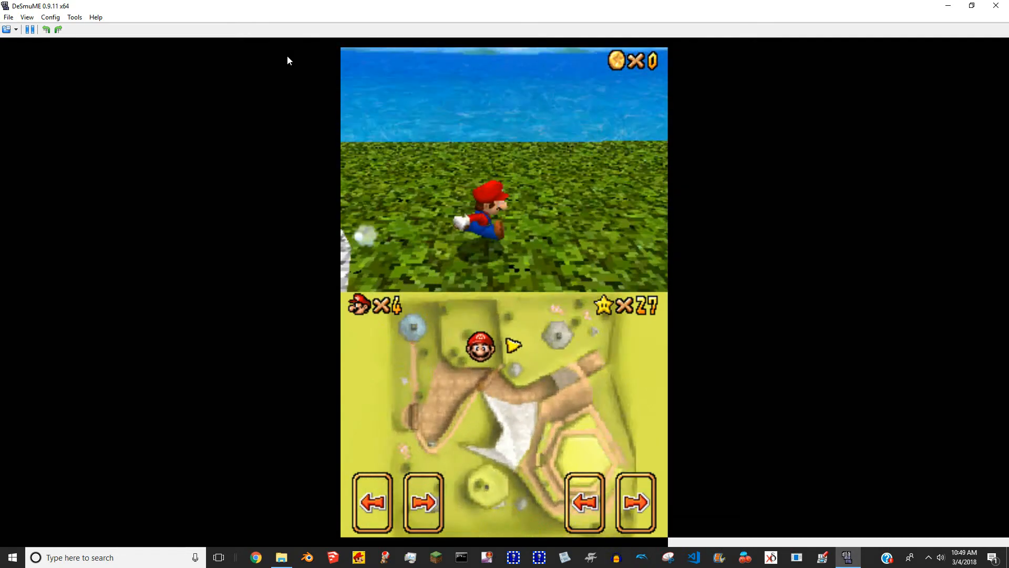
{"action": "key", "text": "Right"}
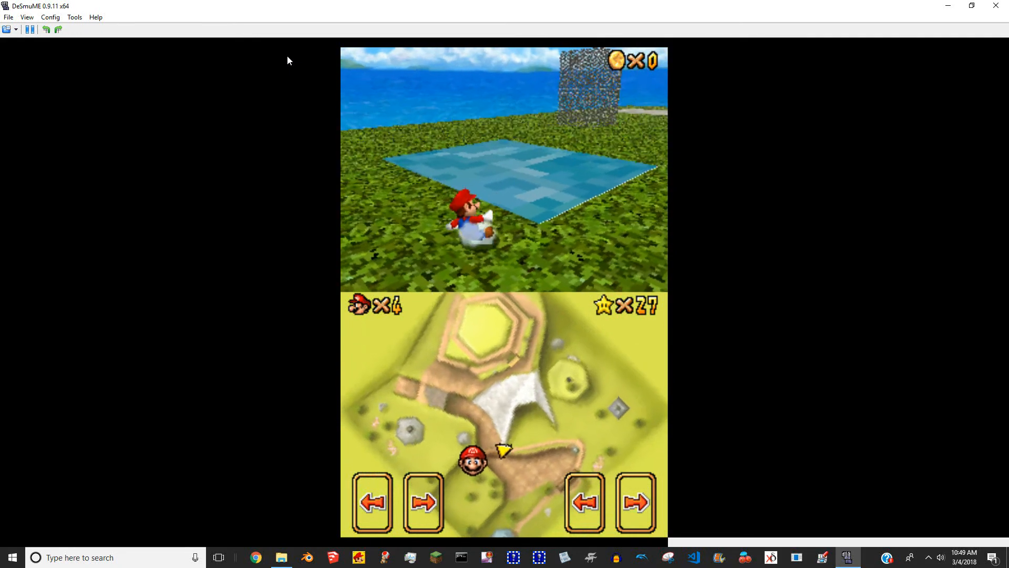
Save the emulator state to slots 1, 2 and 3 and move Mario past the water square toward the meshed block.
{"action": "key", "text": "shift+F1"}
{"action": "key", "text": "shift+F2"}
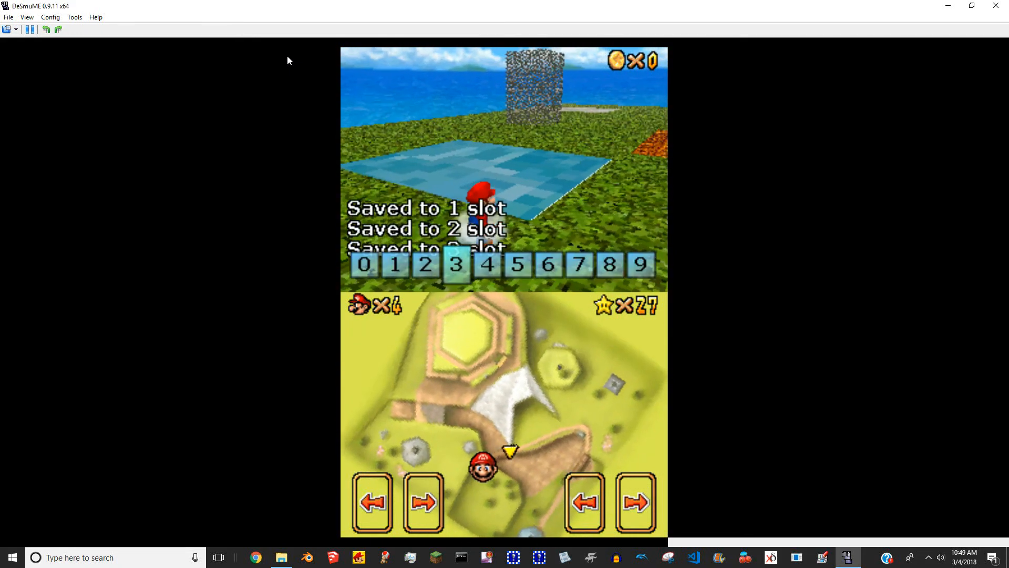
{"action": "key", "text": "Pause"}
{"action": "key", "text": "Right"}
{"action": "key", "text": "shift+F3"}
{"action": "key", "text": "Up"}
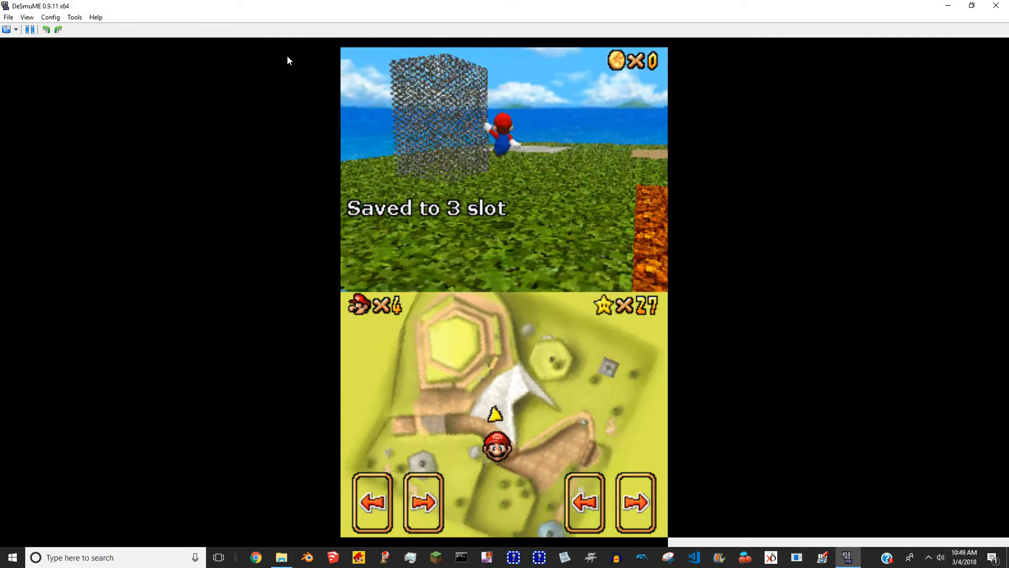
Move Mario up to and through the meshed block to test its collision again, and close the emulator.
{"action": "key", "text": "Up"}
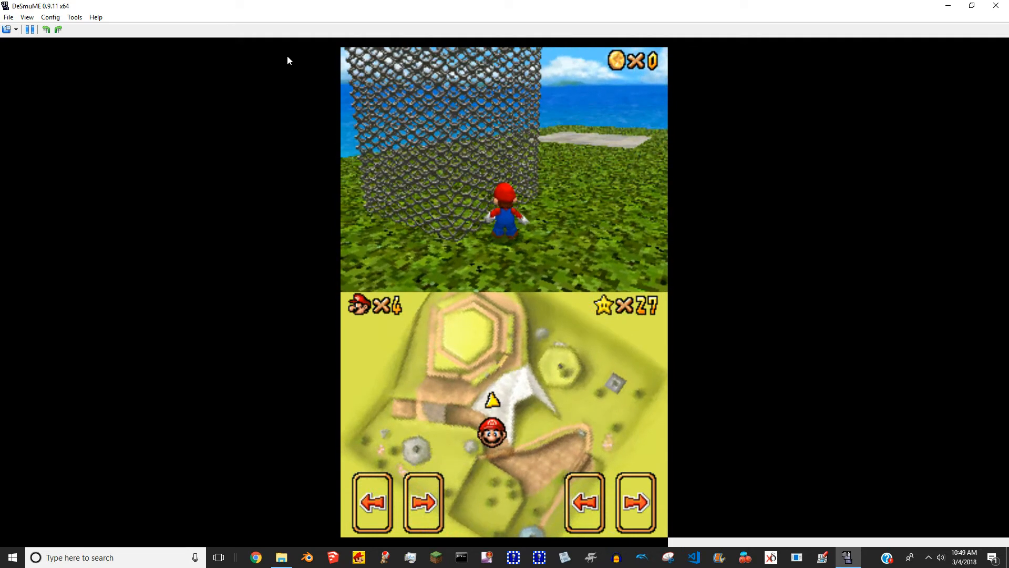
{"action": "key", "text": "q"}
{"action": "key", "text": "Up"}
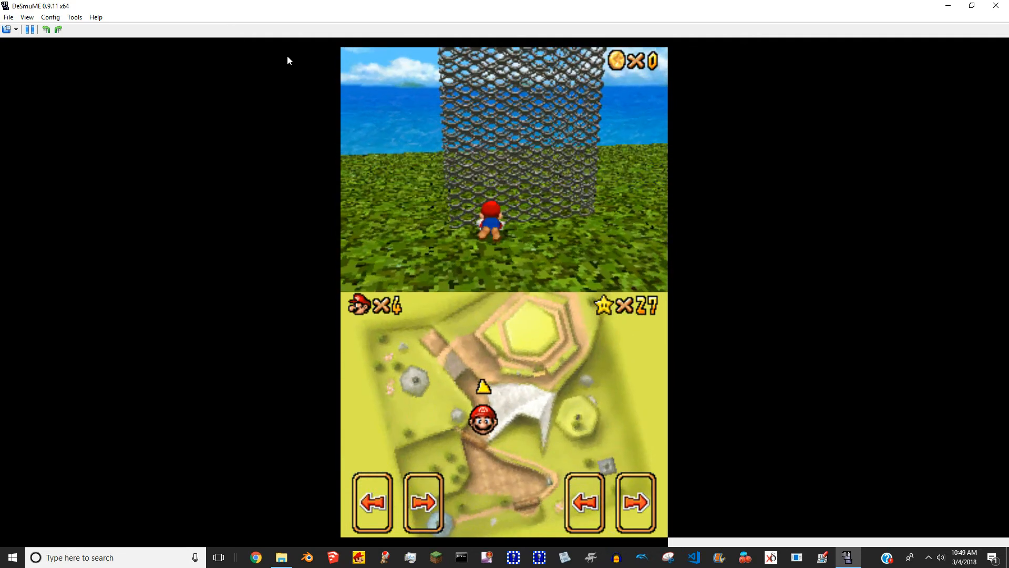
{"action": "key", "text": "Right"}
{"action": "key", "text": "Right"}
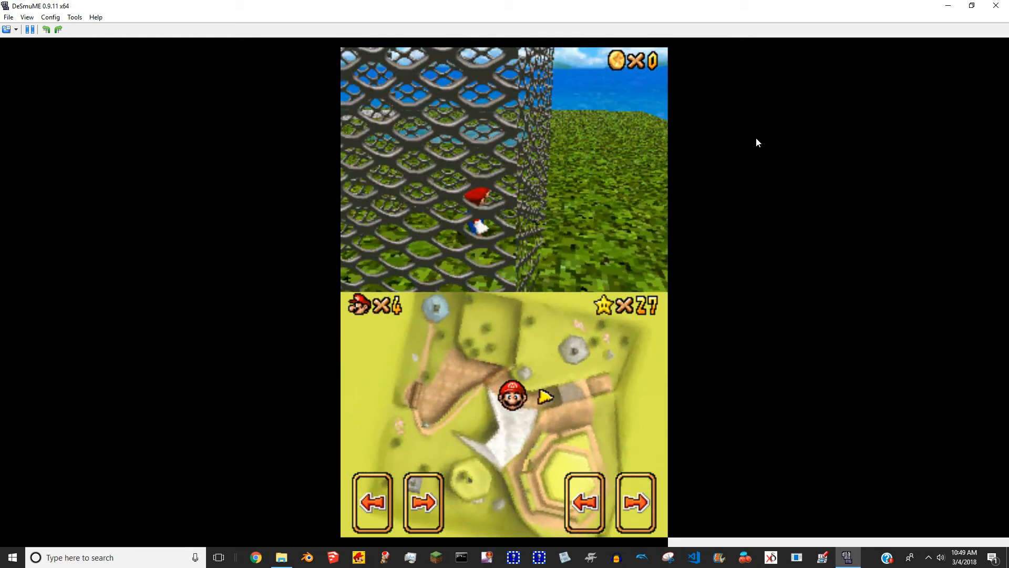
{"action": "left_click", "coordinate": [995, 6]}
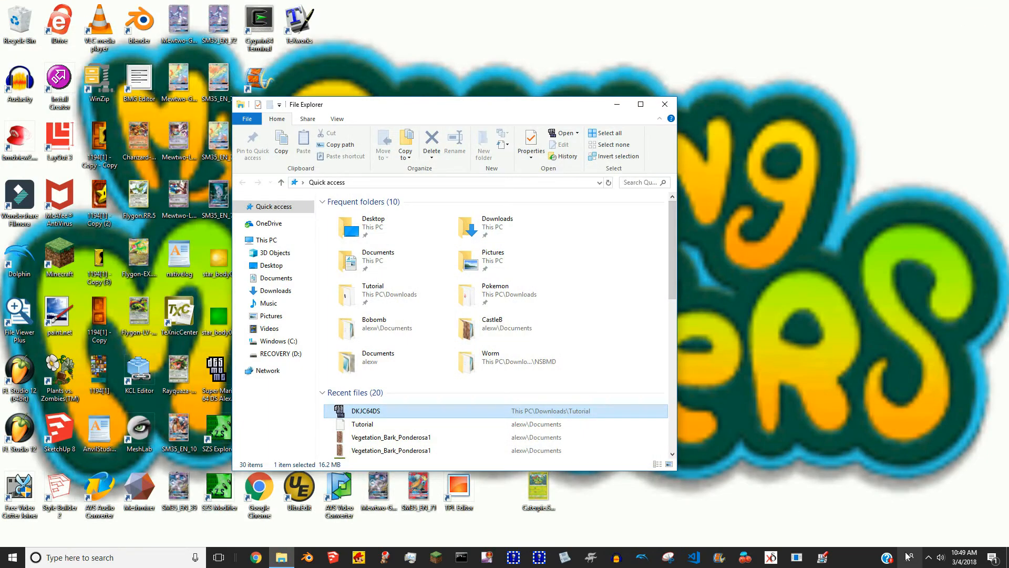
{"action": "left_click", "coordinate": [928, 557]}
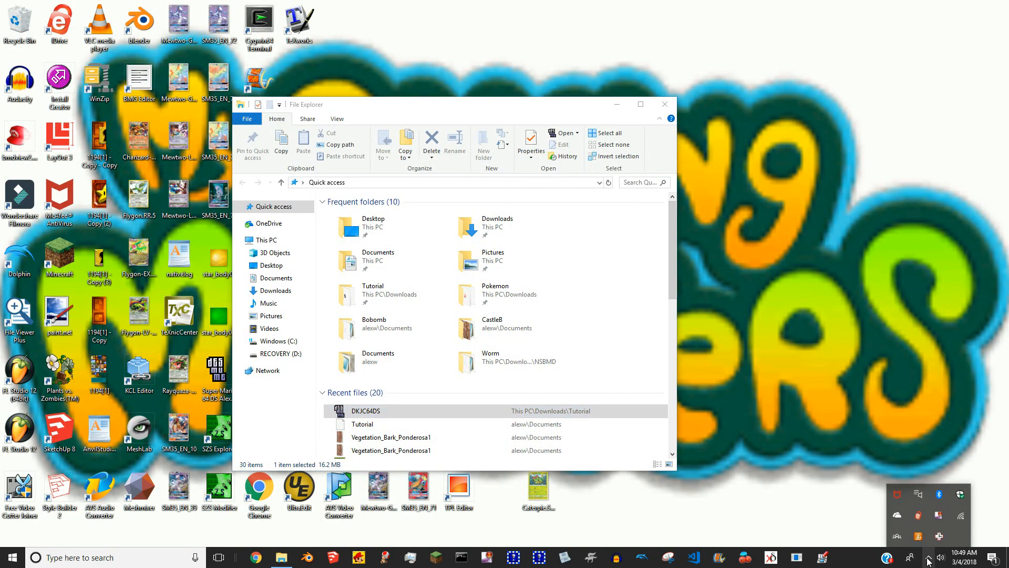
{"action": "right_click", "coordinate": [943, 517]}
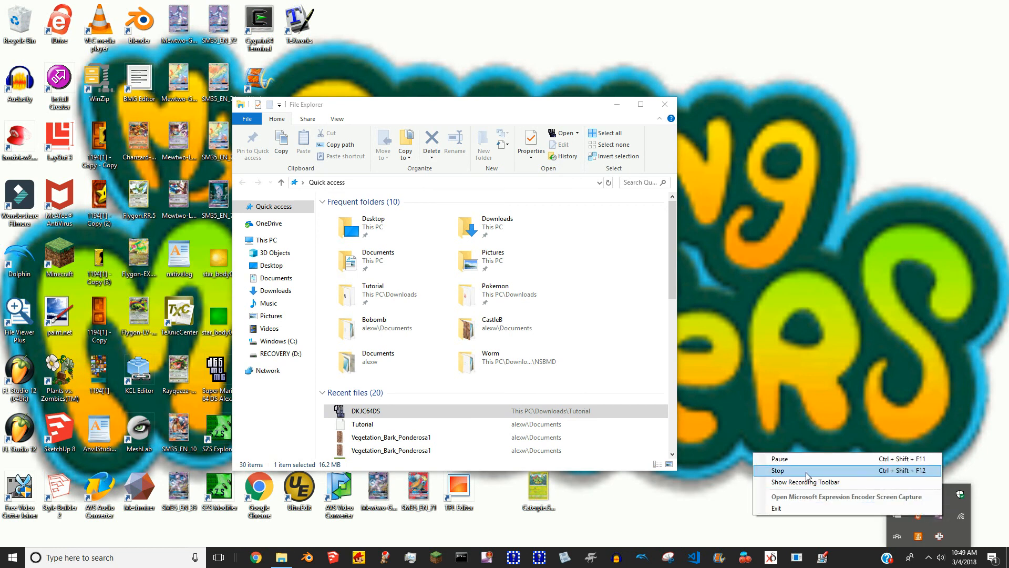